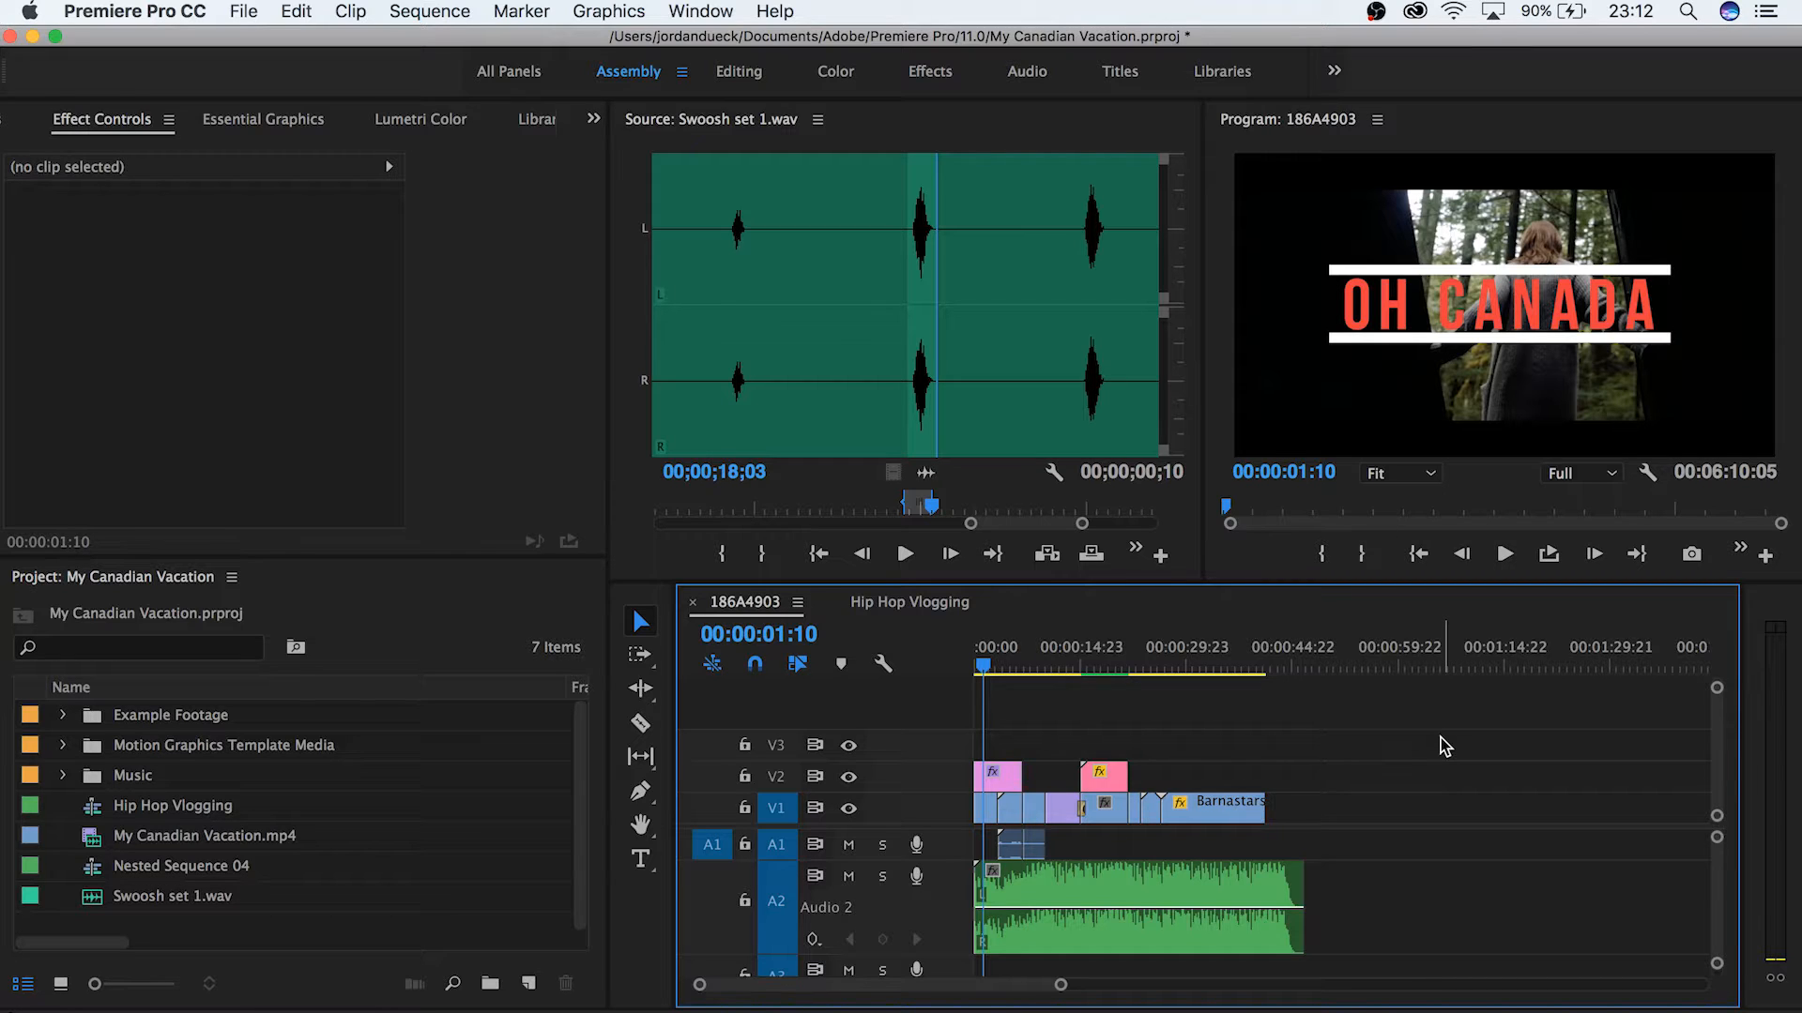
# Switch to the Audio workspace and make the timeline active.
pyautogui.click(1026, 72)
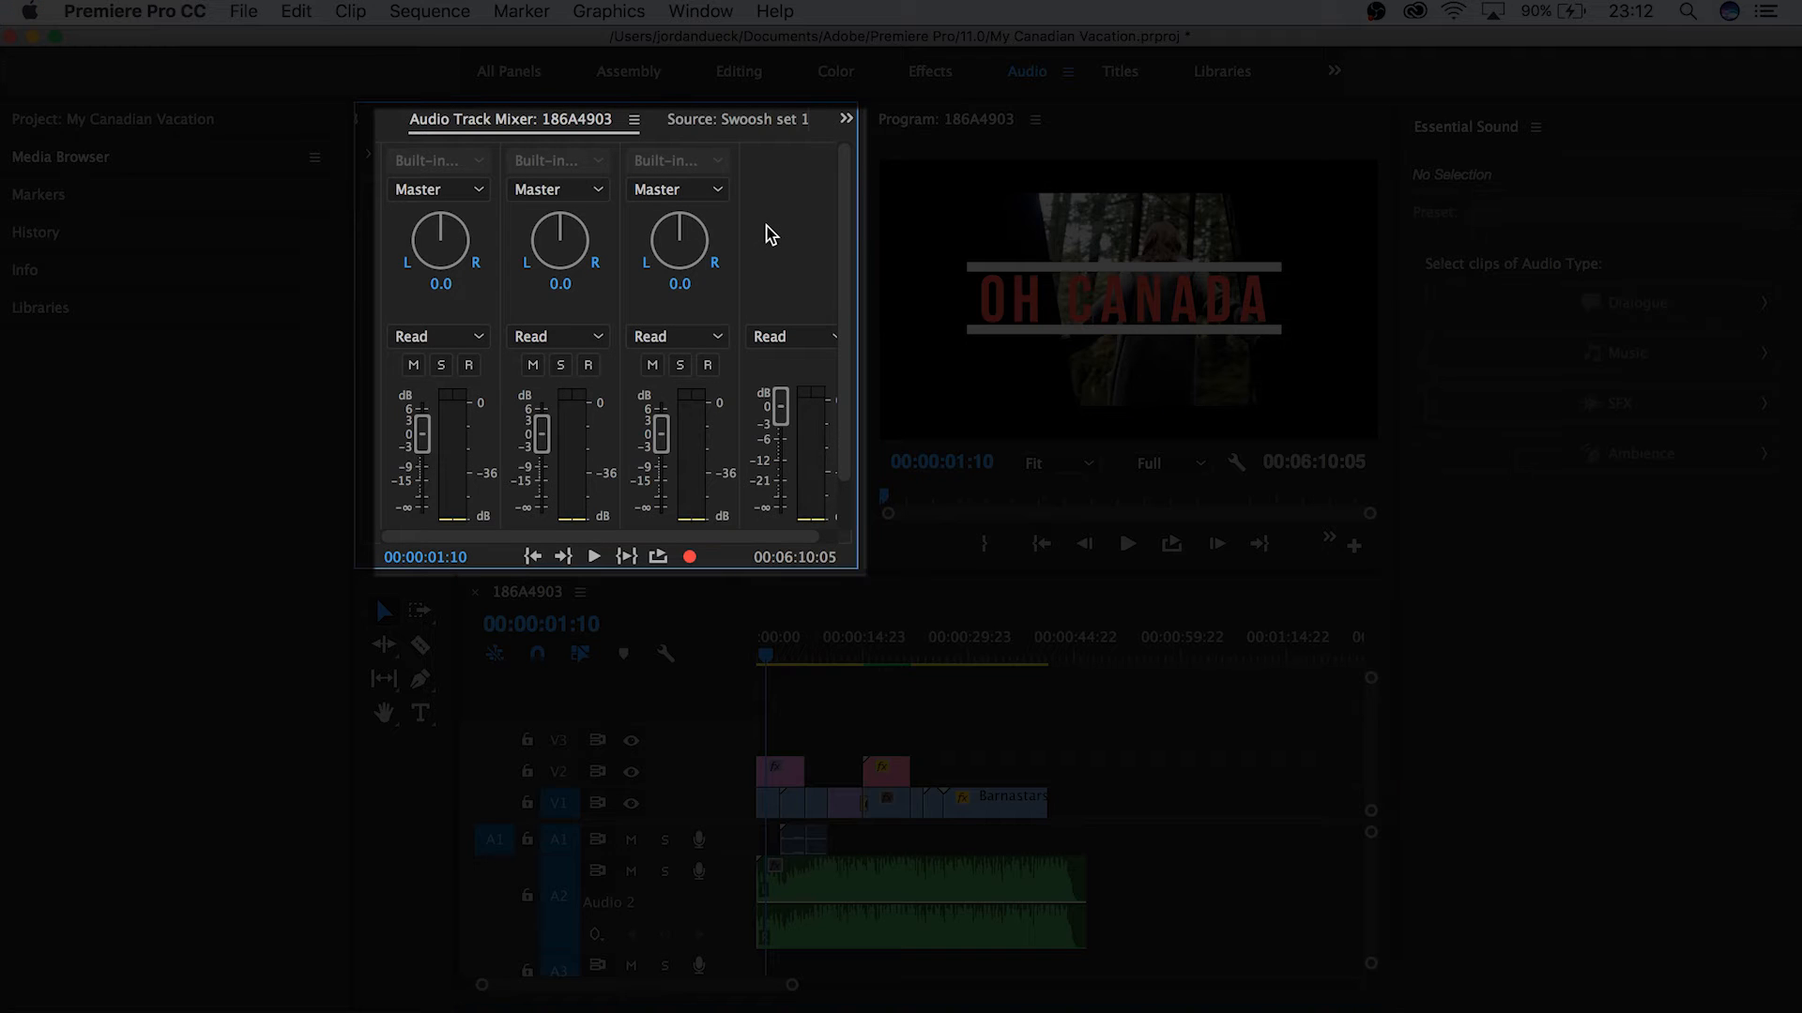
pyautogui.click(1594, 686)
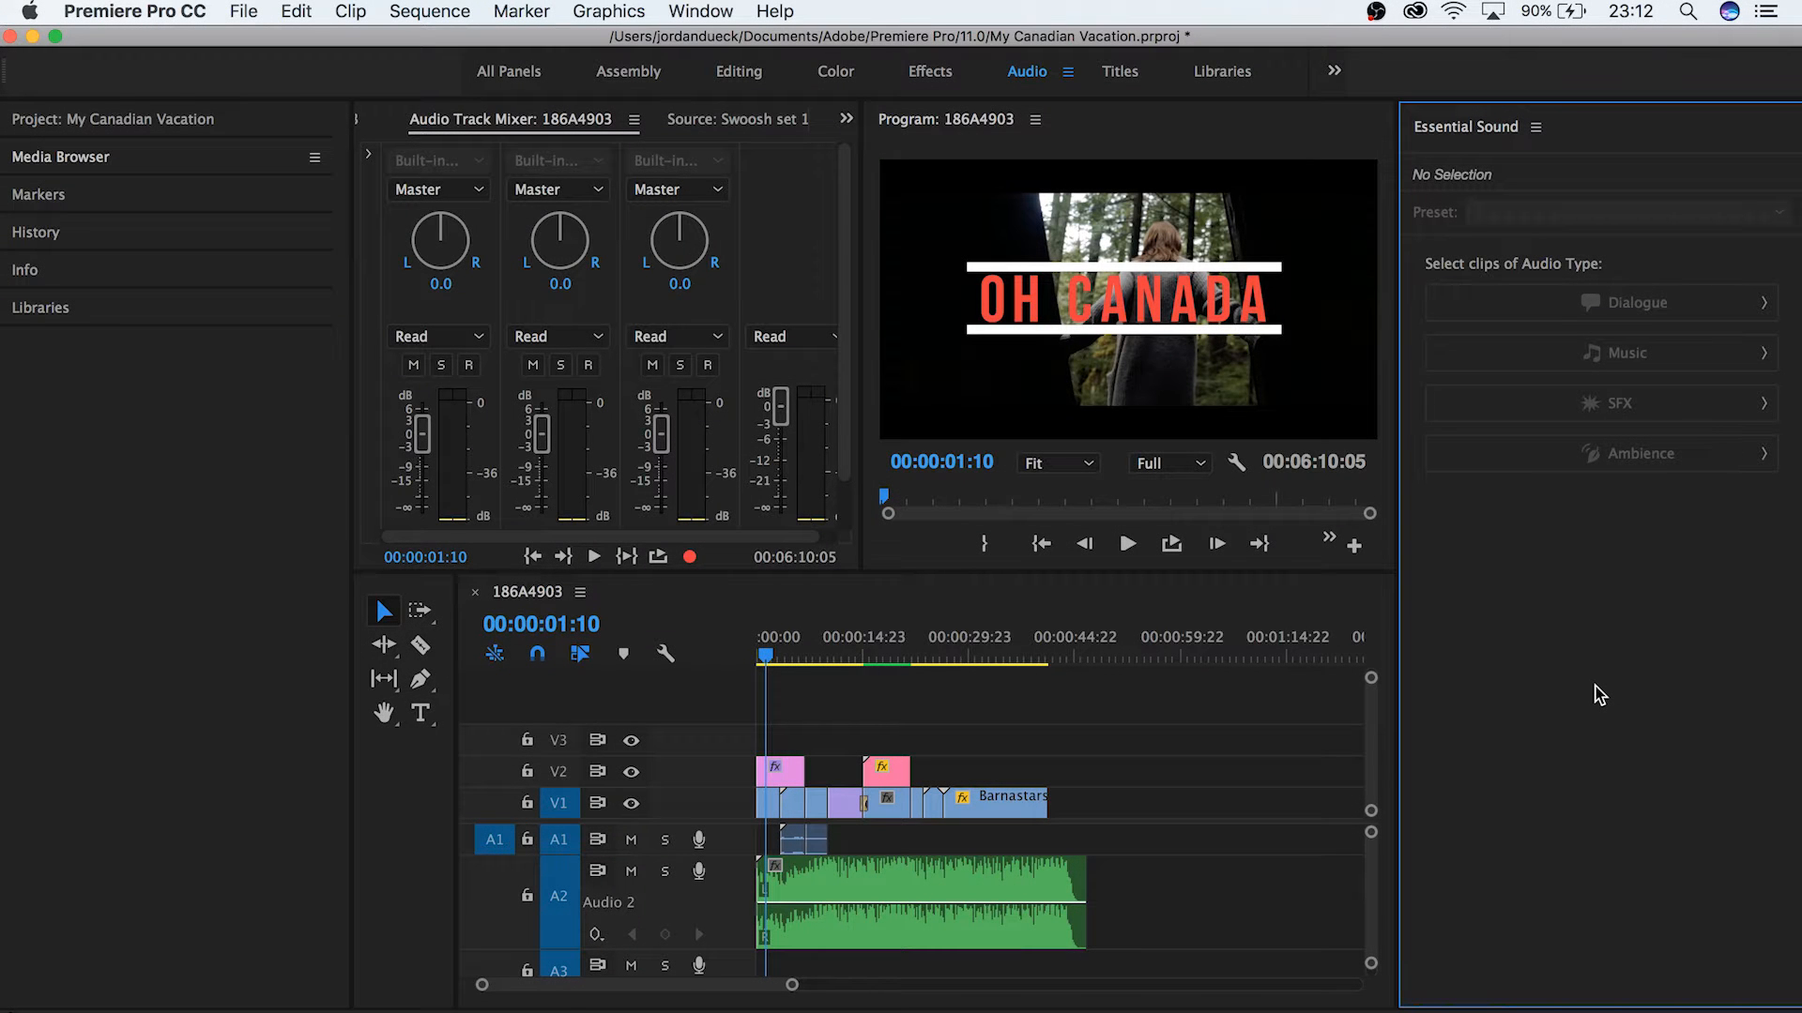
pyautogui.click(1286, 867)
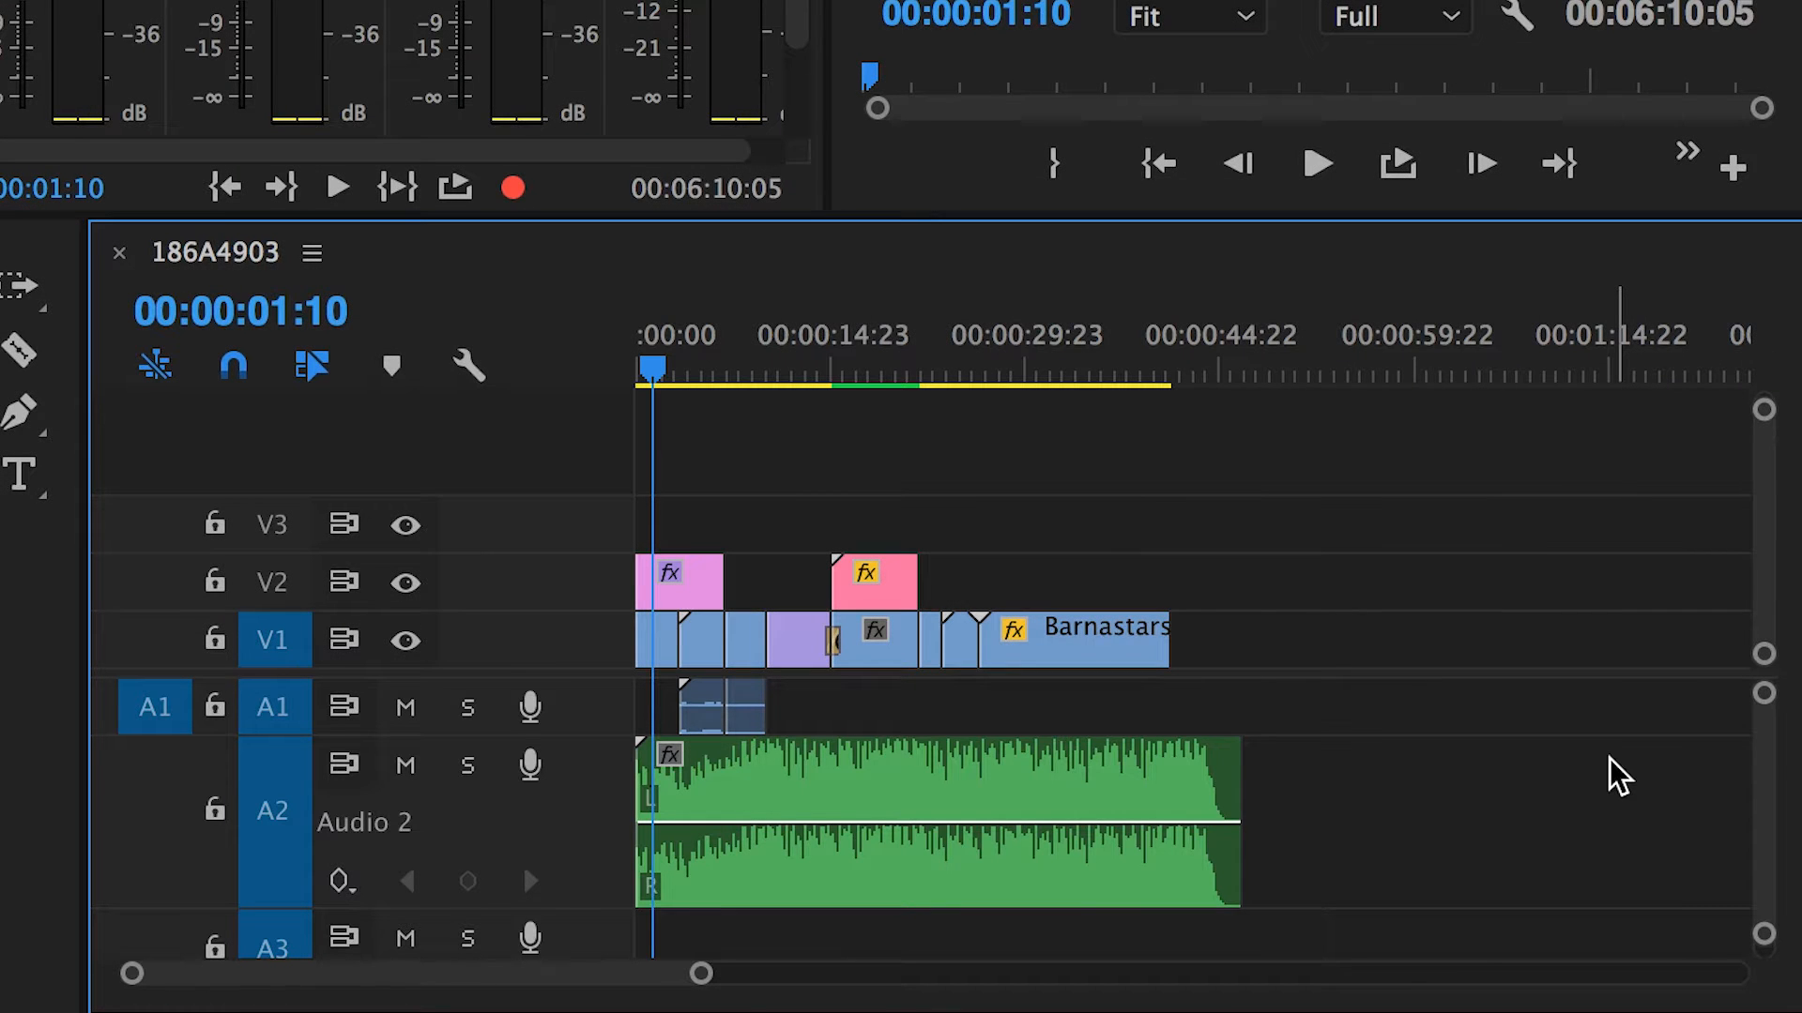
# Move the playhead to 00:00:07:07 and examine up close the video clips with linked audio on tracks V1 and A1.
pyautogui.click(732, 355)
pyautogui.press('=')
pyautogui.press('=')
pyautogui.press('=')
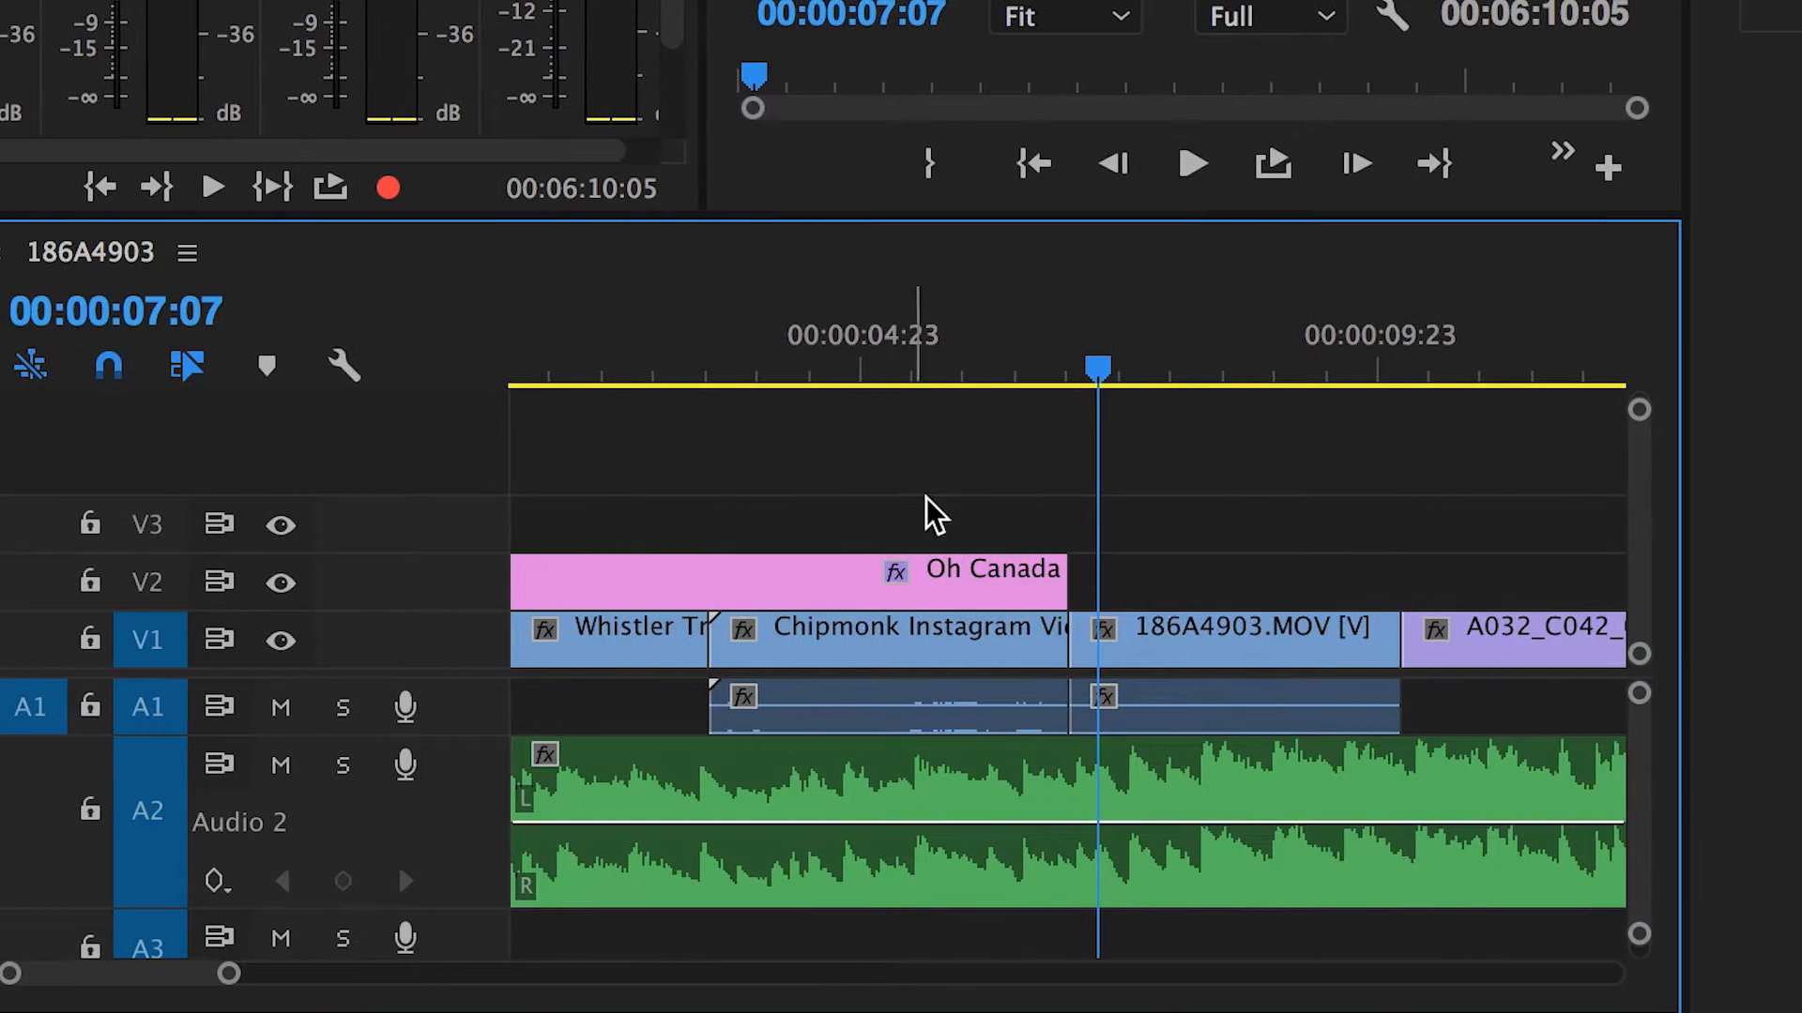
pyautogui.moveTo(1079, 650); pyautogui.dragTo(1044, 673)
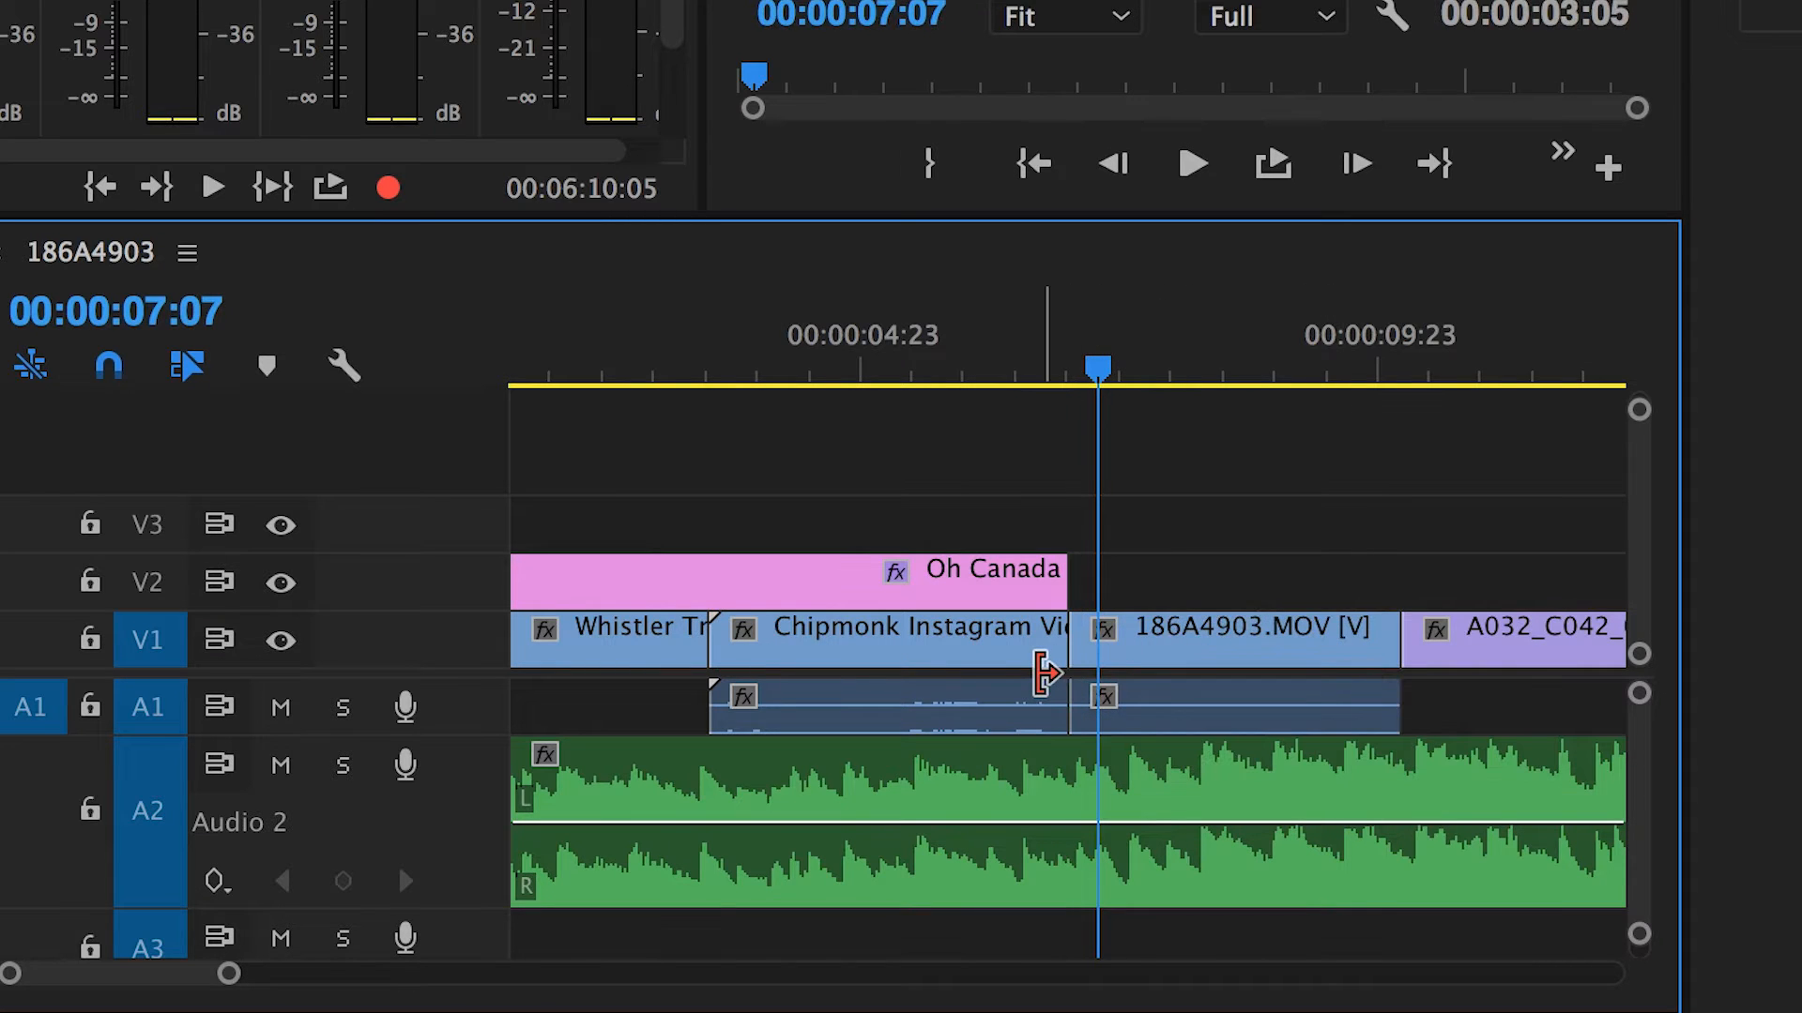
pyautogui.press('-')
pyautogui.press('-')
pyautogui.press('-')
pyautogui.click(1269, 496)
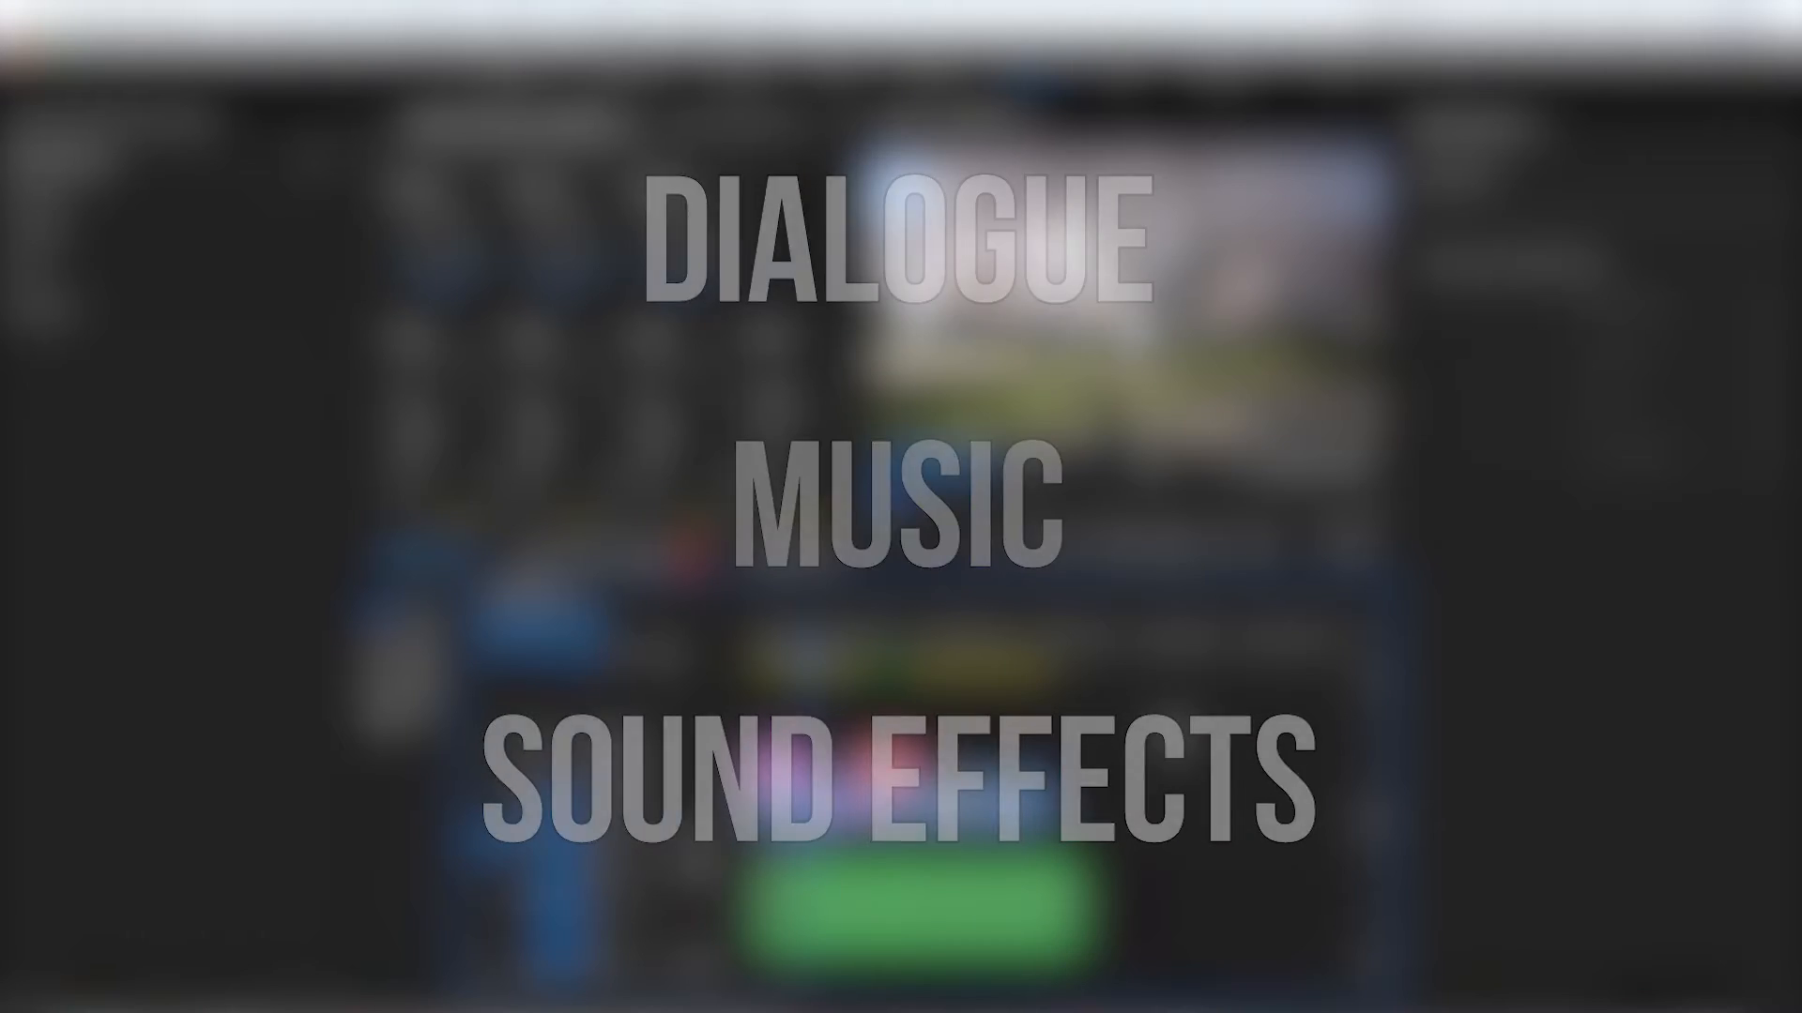
# Select the Hip Hop Vlogging clip on track A2 and play the sequence until 00:00:11:05 to check the audio levels.
pyautogui.click(986, 903)
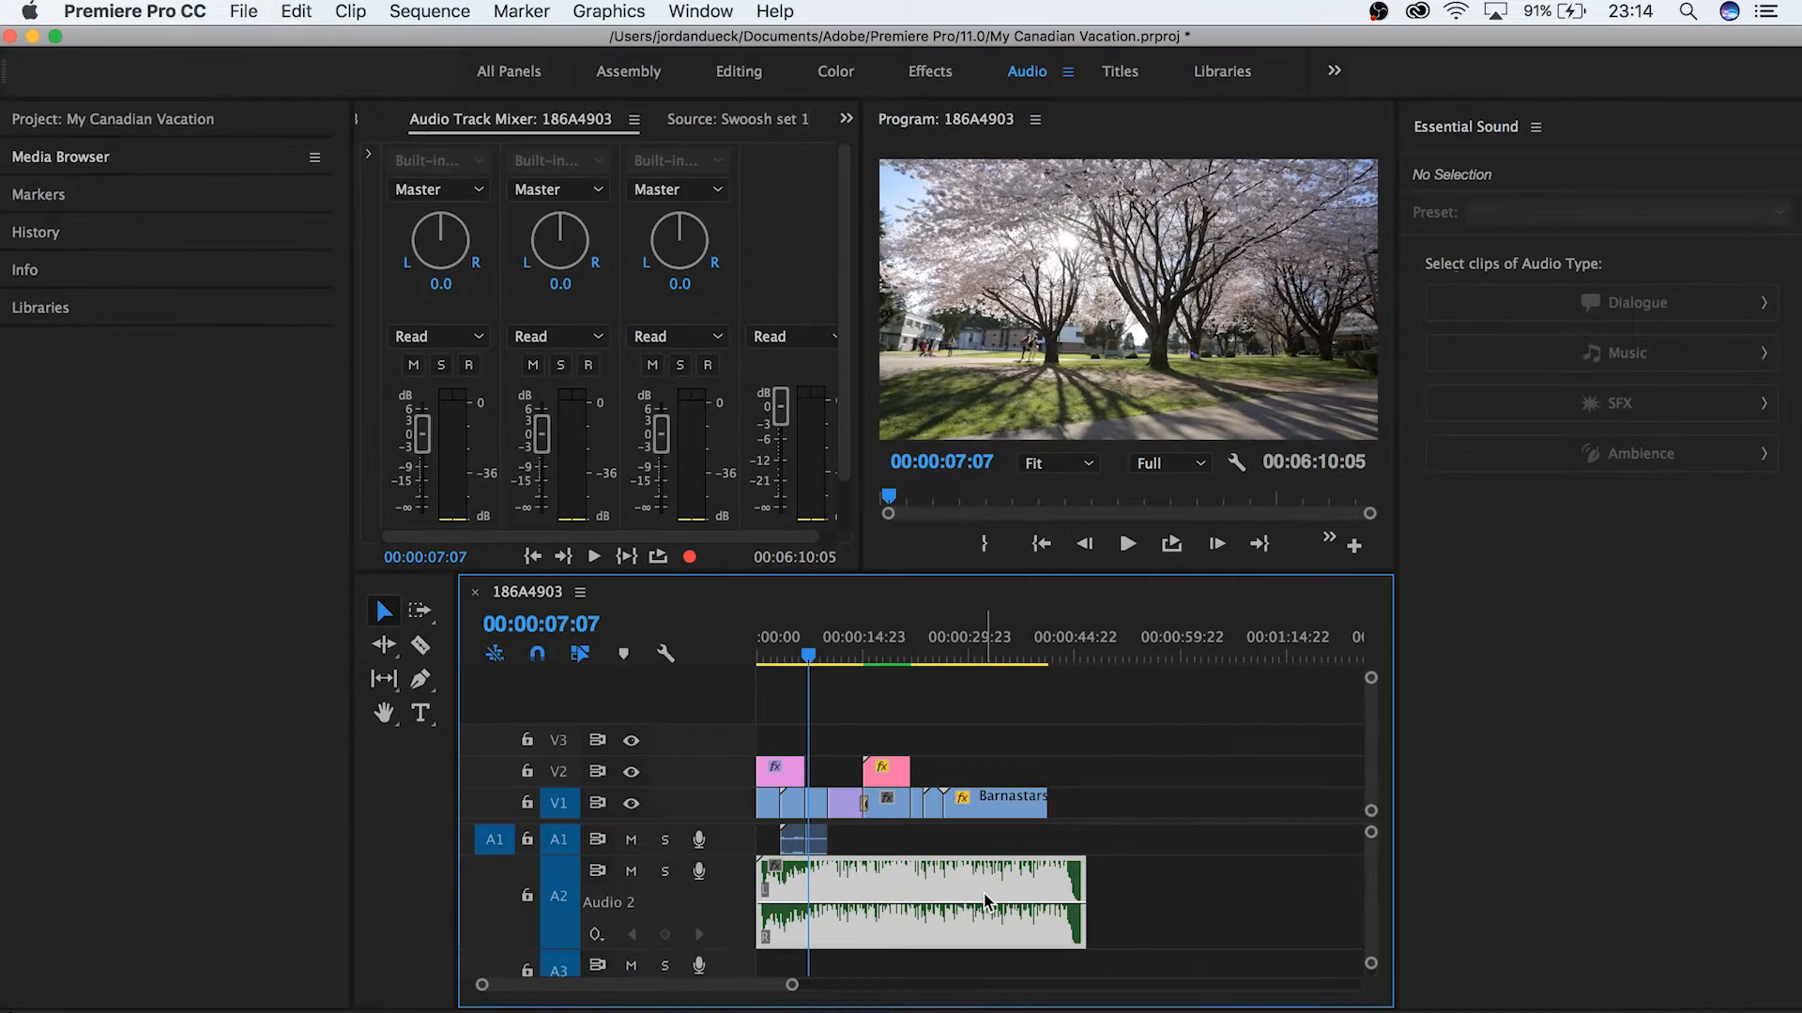
pyautogui.press('space')
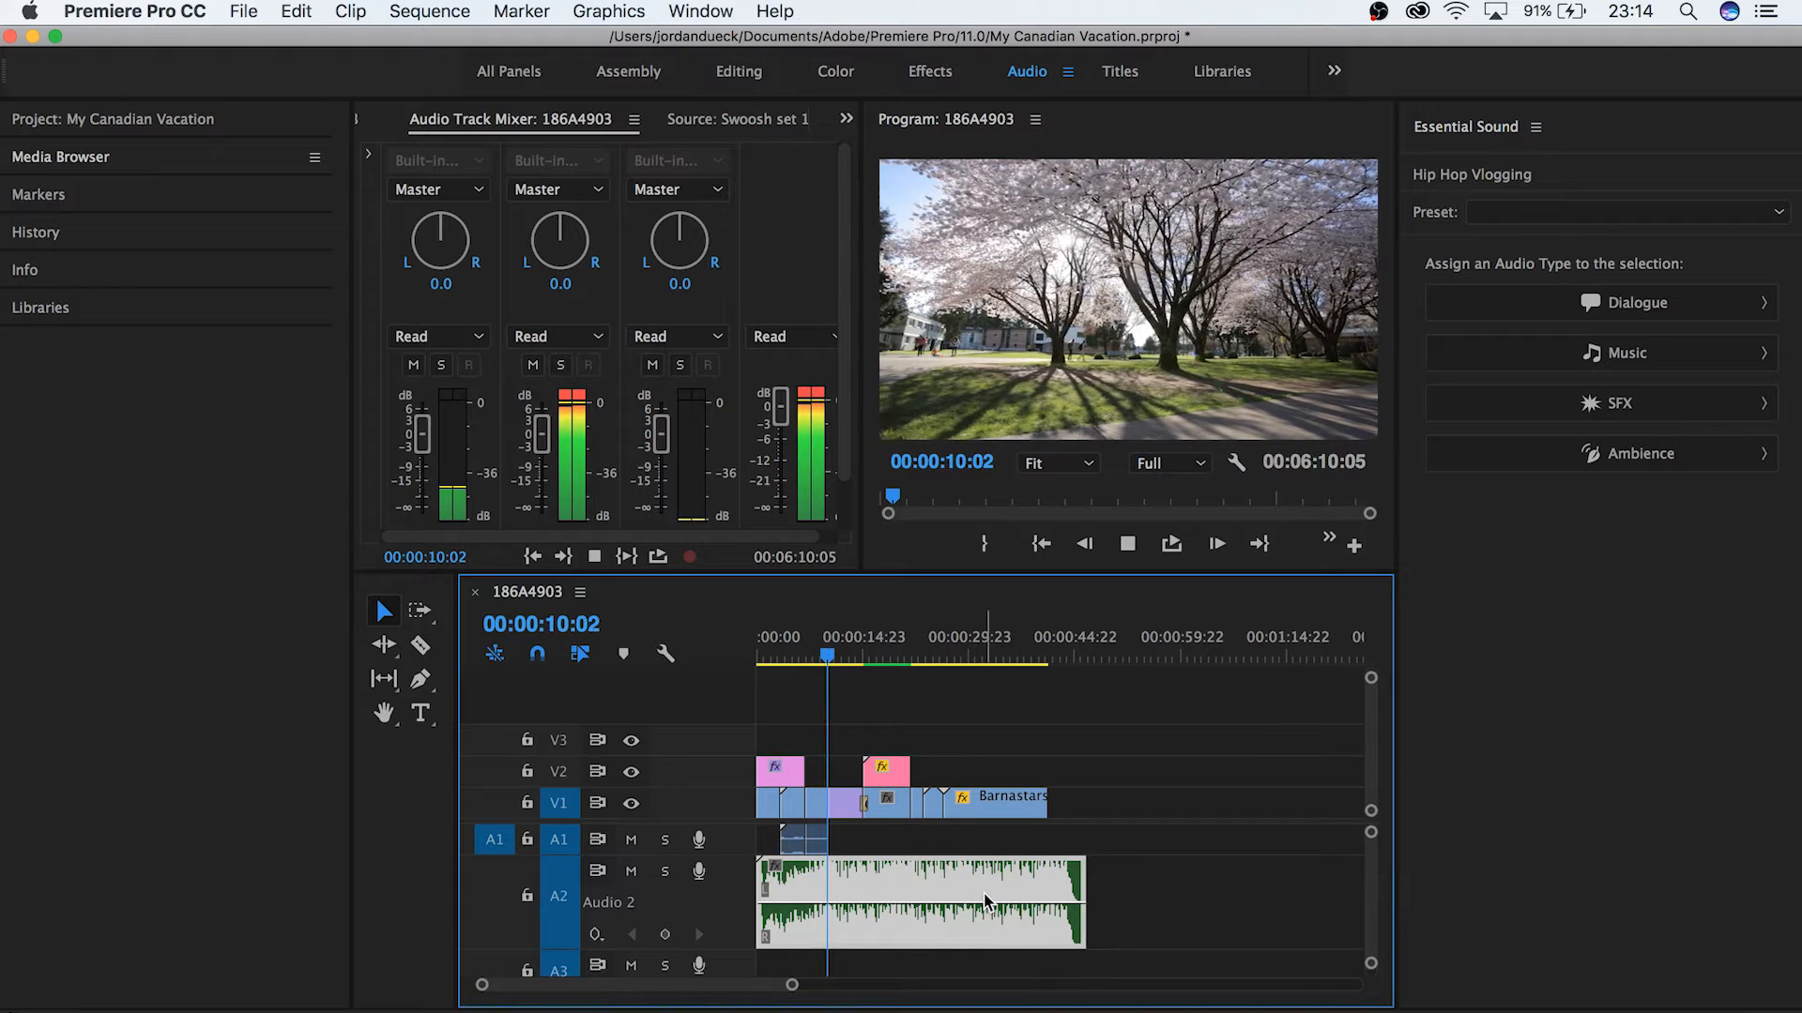
pyautogui.press('space')
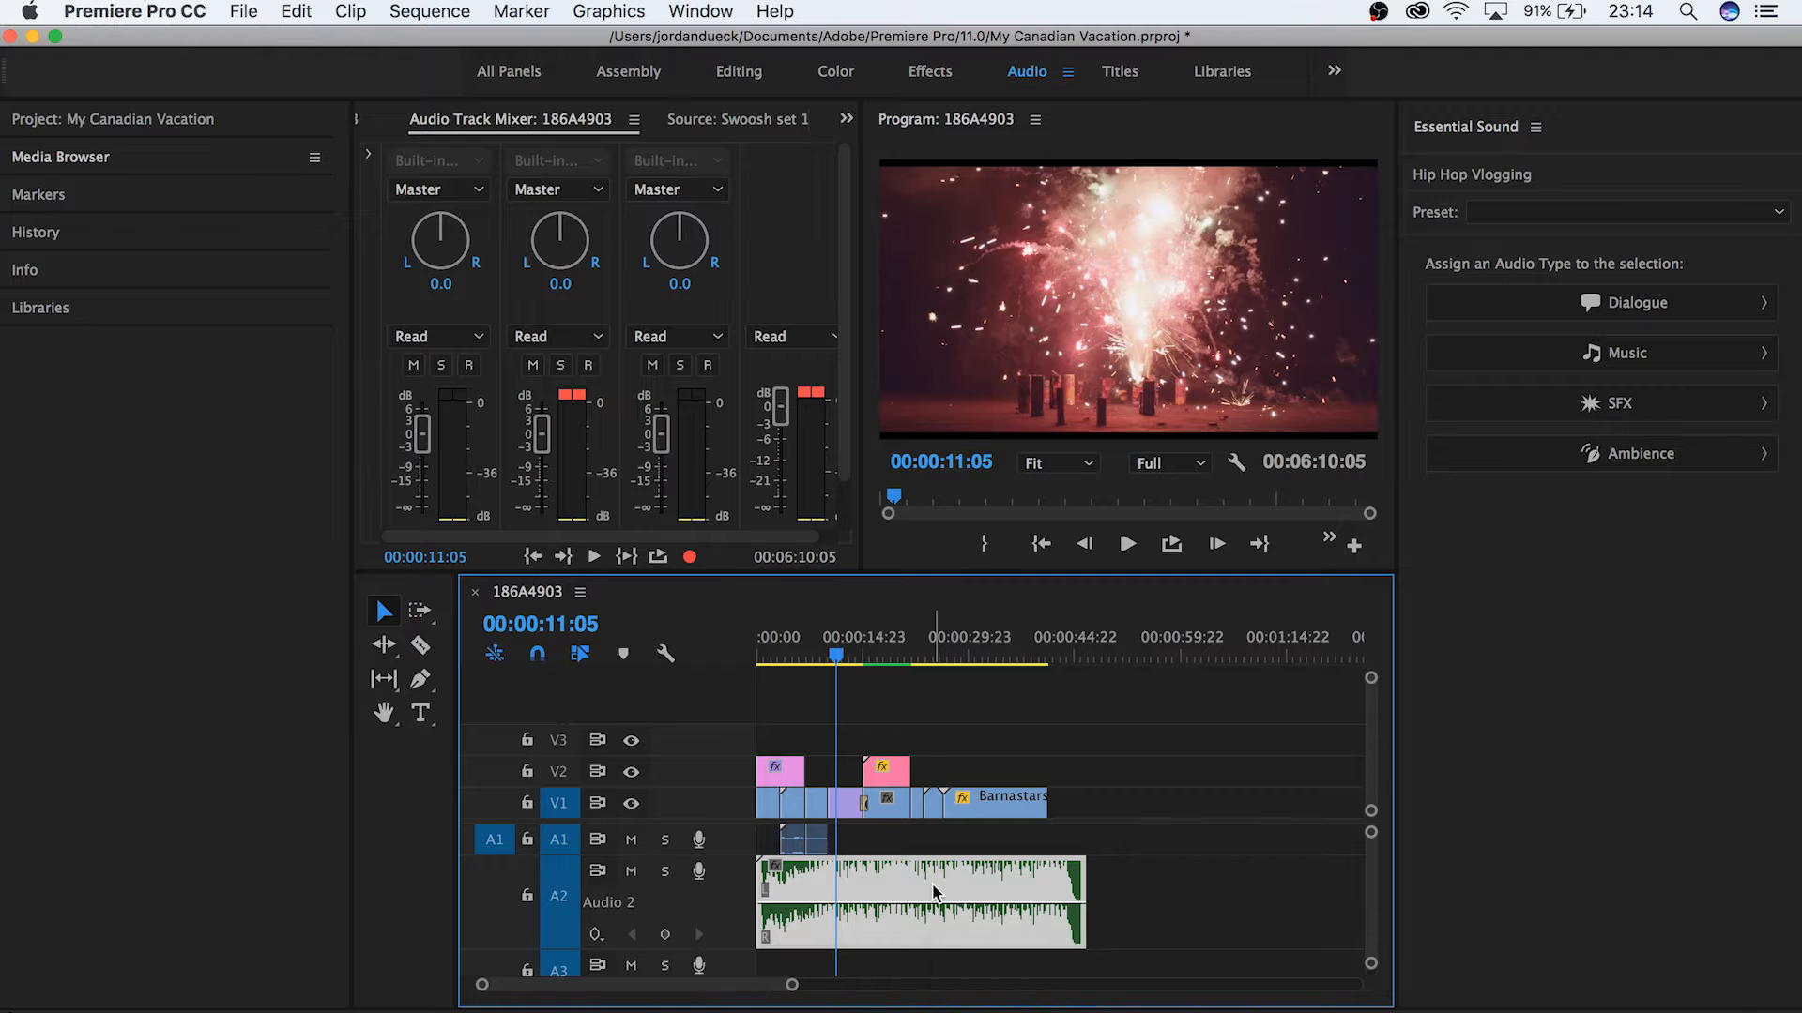
# Set the Hip Hop Vlogging clip's volume level to -3 dB in Effect Controls.
pyautogui.click(845, 119)
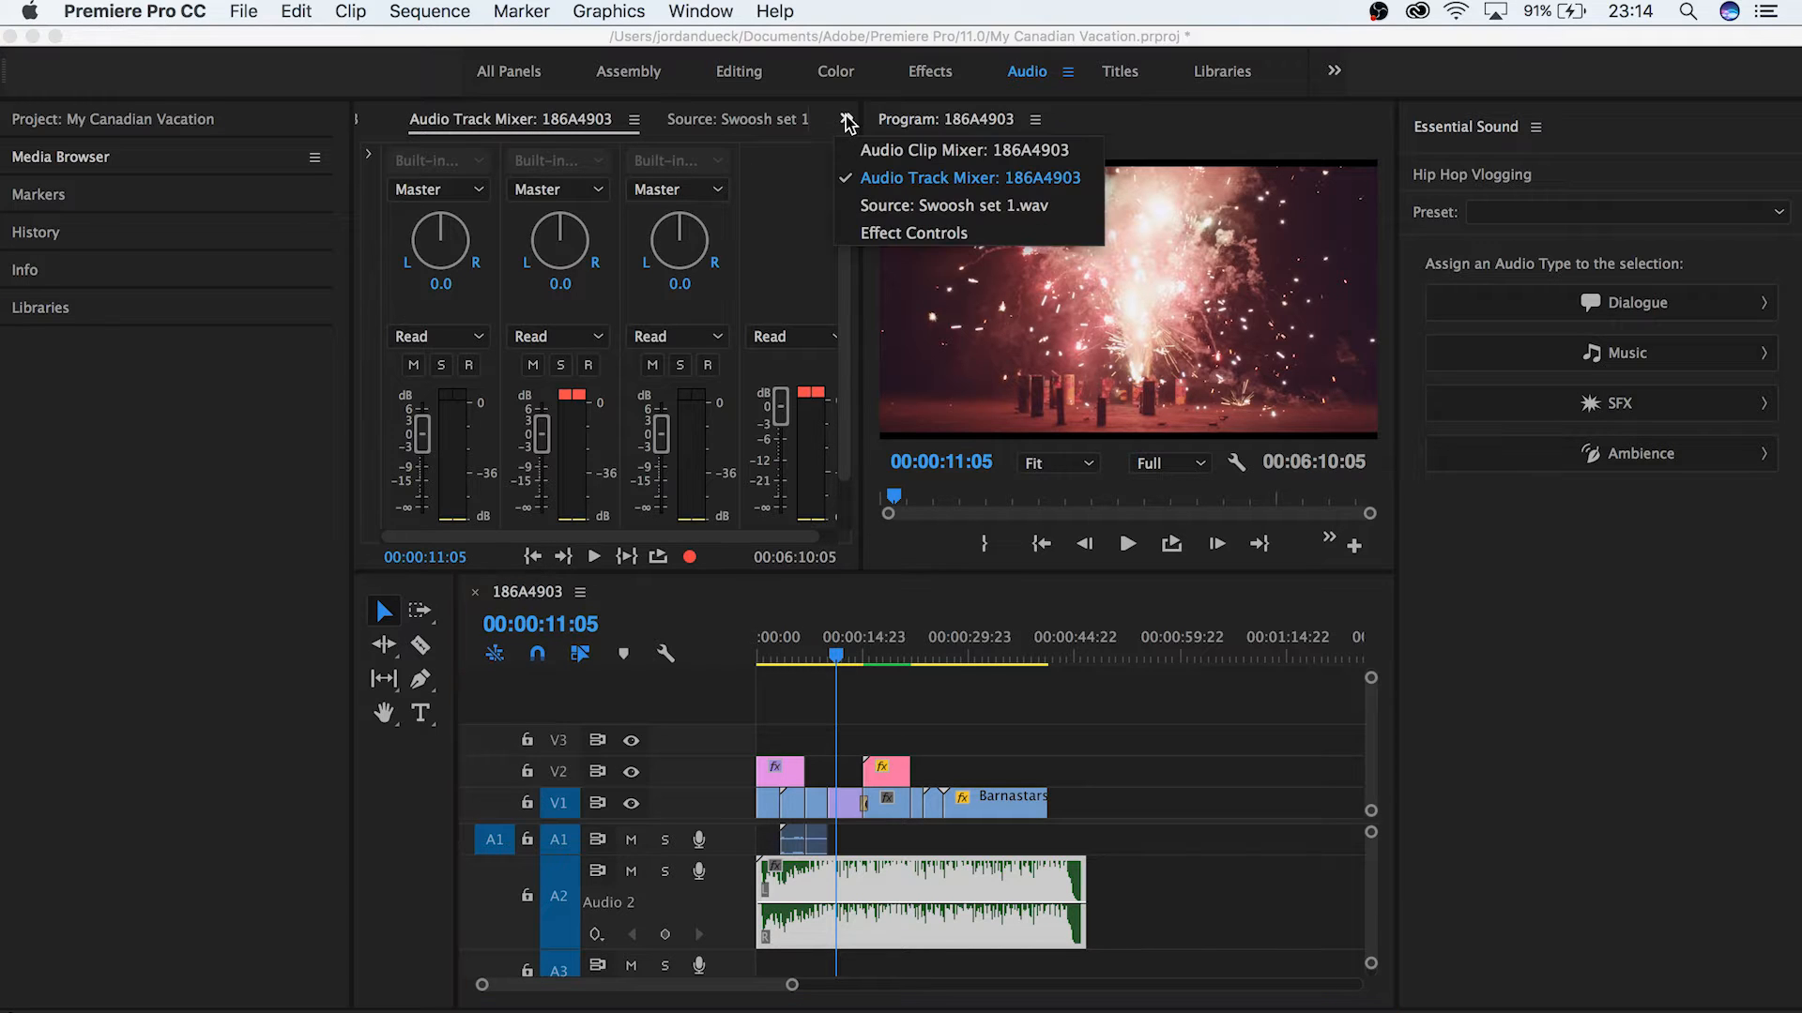
pyautogui.click(882, 234)
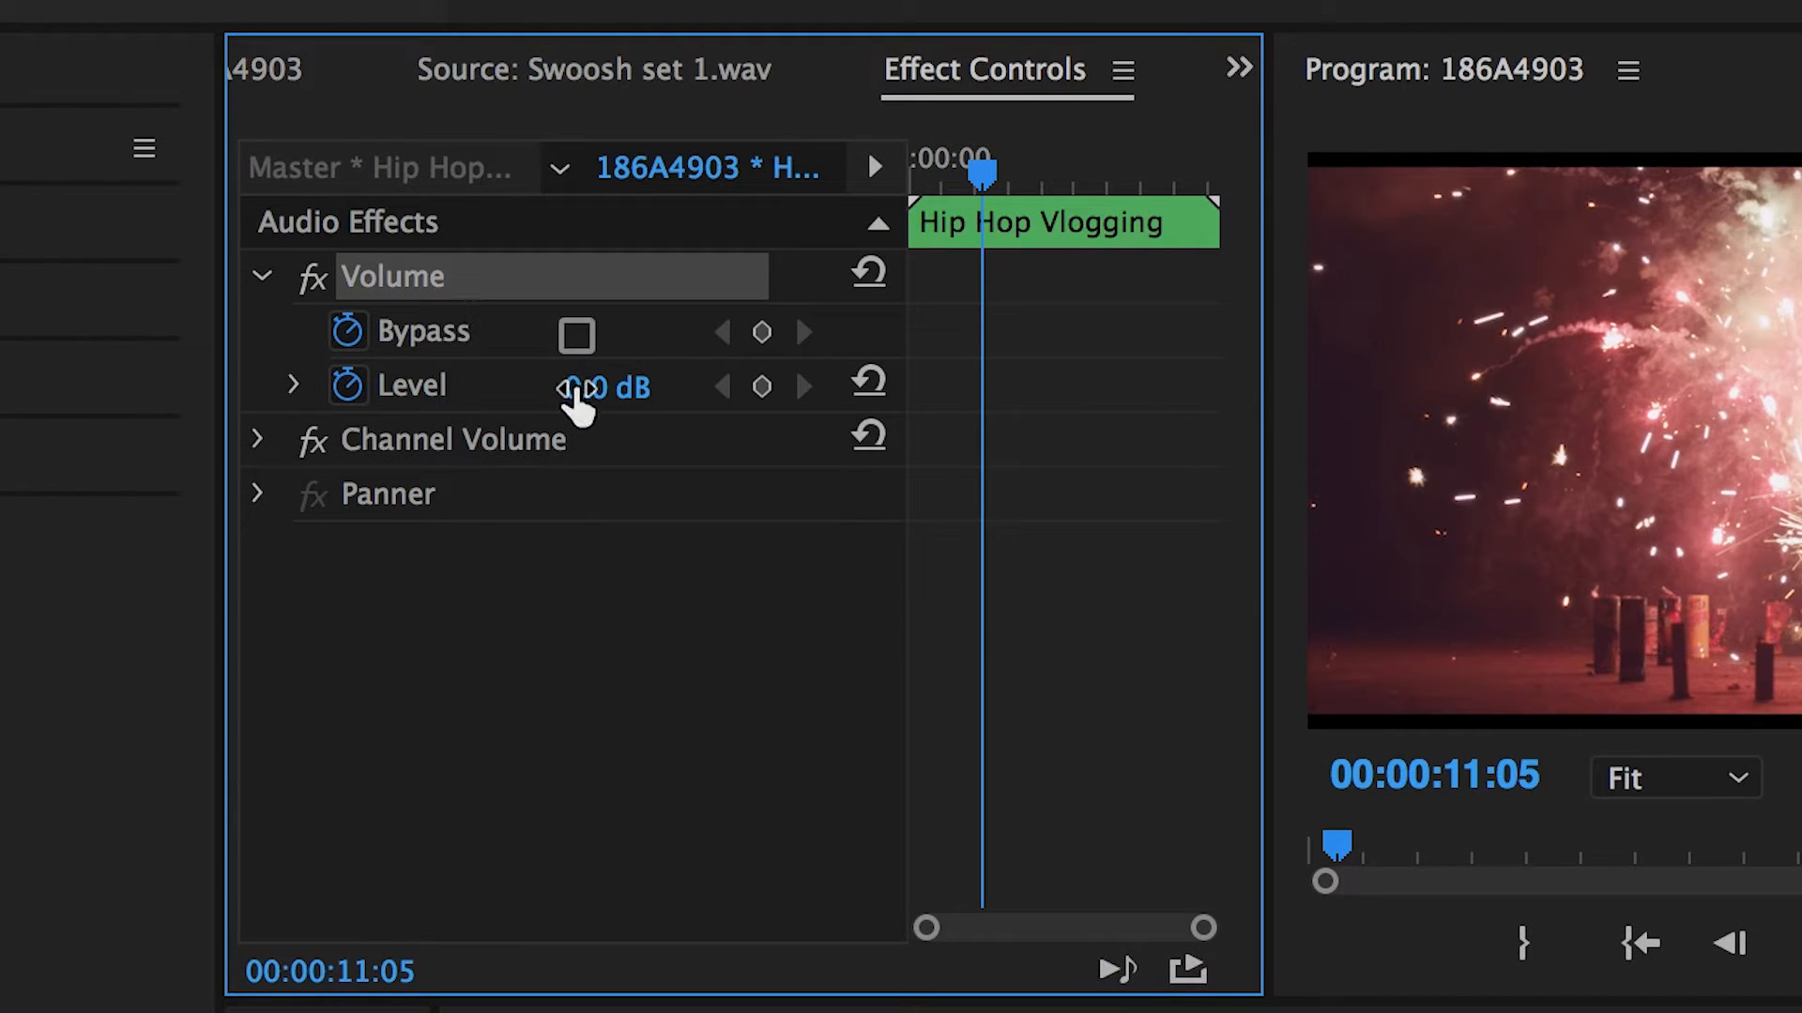
pyautogui.moveTo(575, 394); pyautogui.dragTo(244, 394)
pyautogui.hotkey('ctrl', 'z')
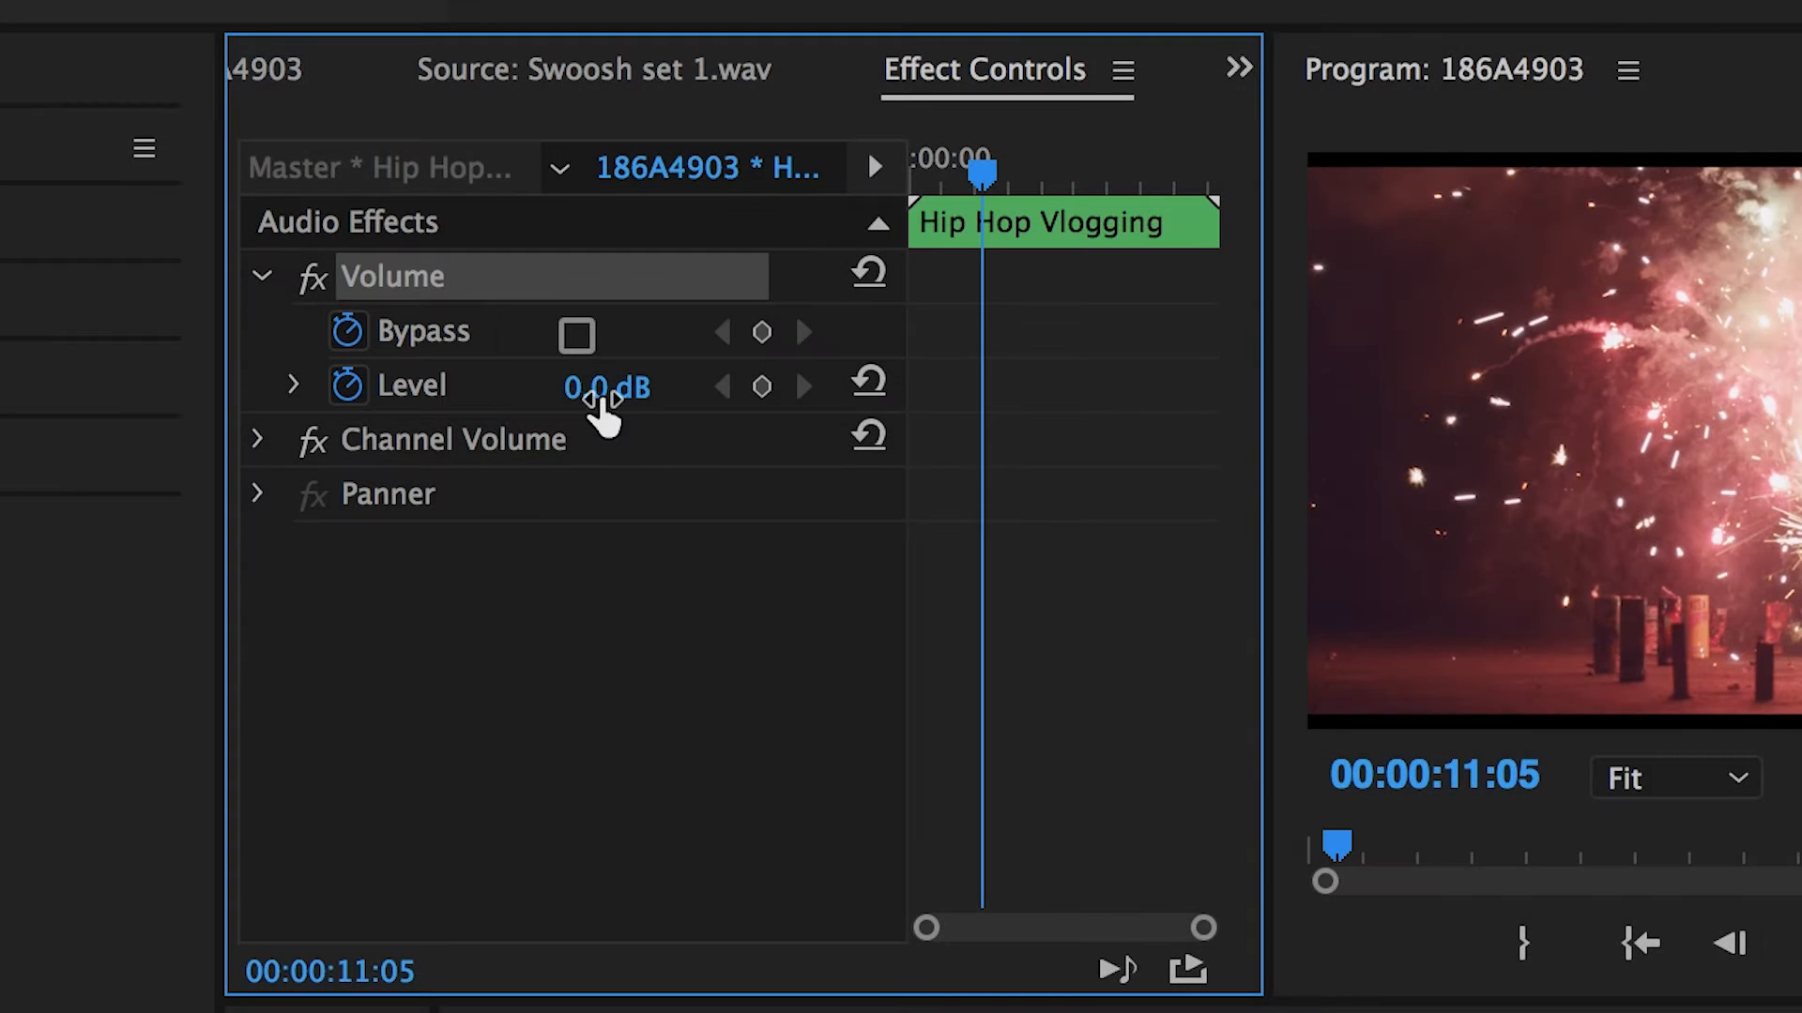
pyautogui.click(603, 388)
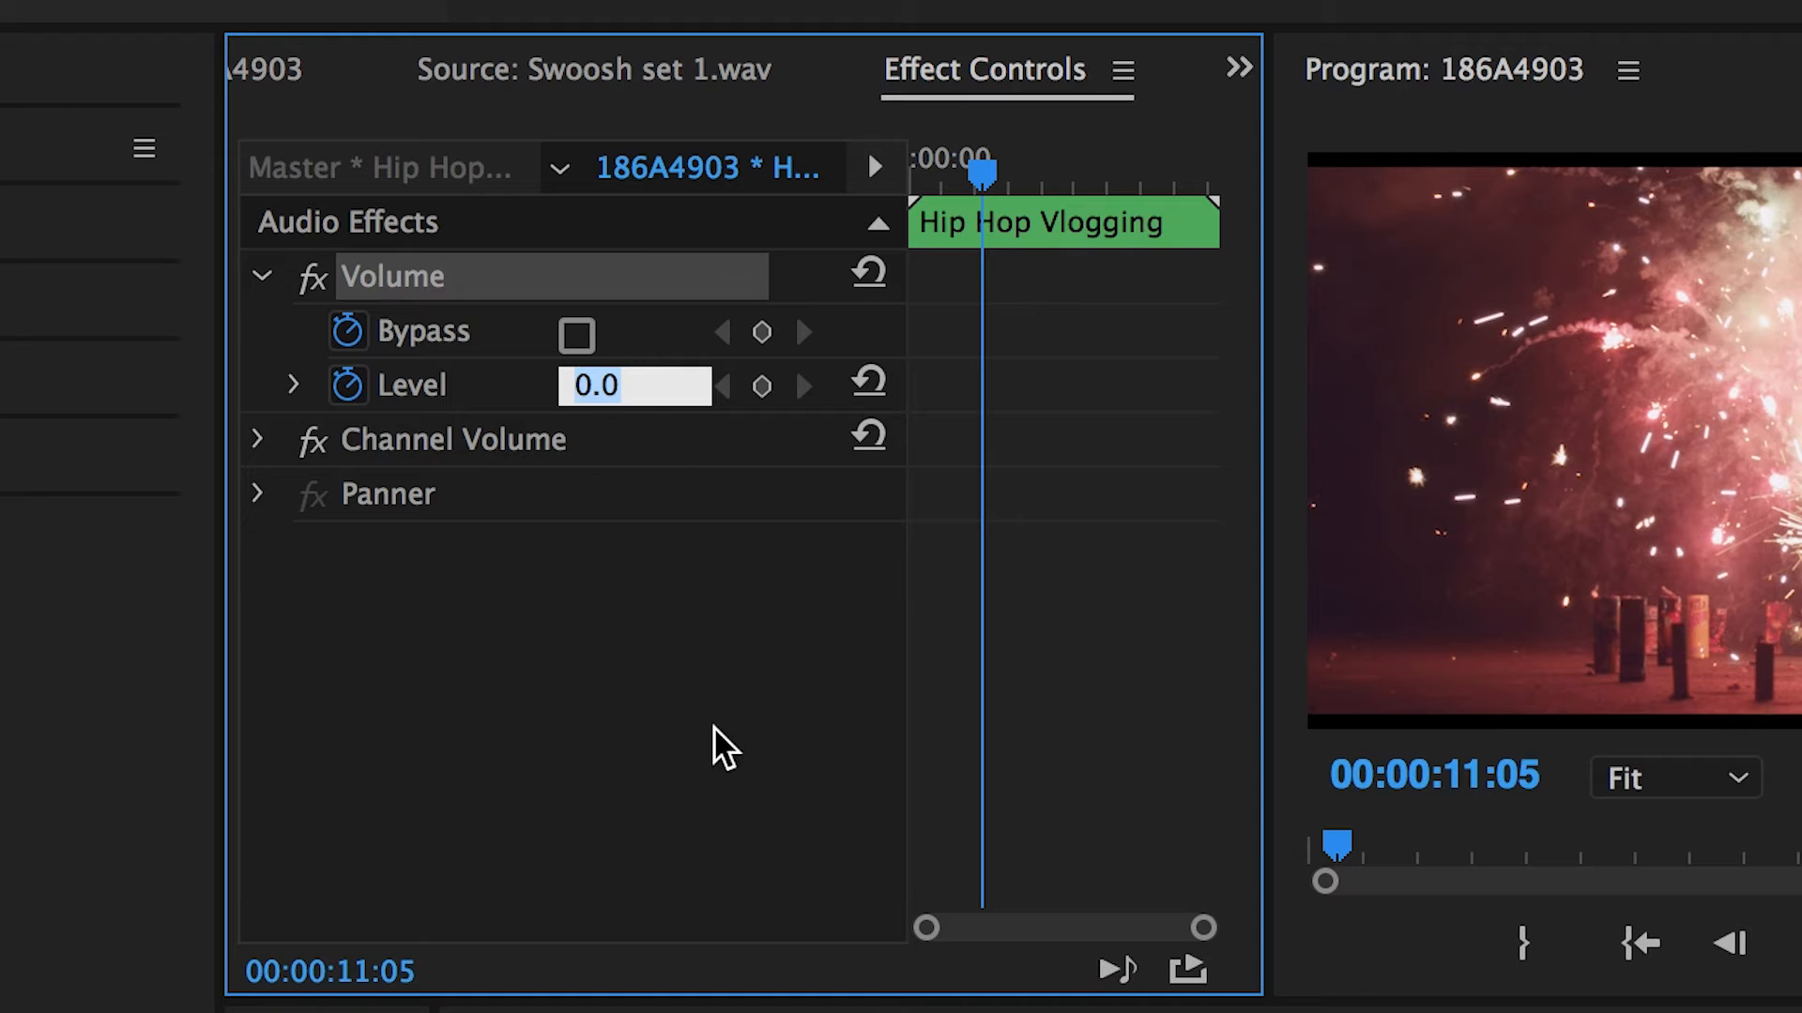
pyautogui.write('-3')
pyautogui.press('Return')
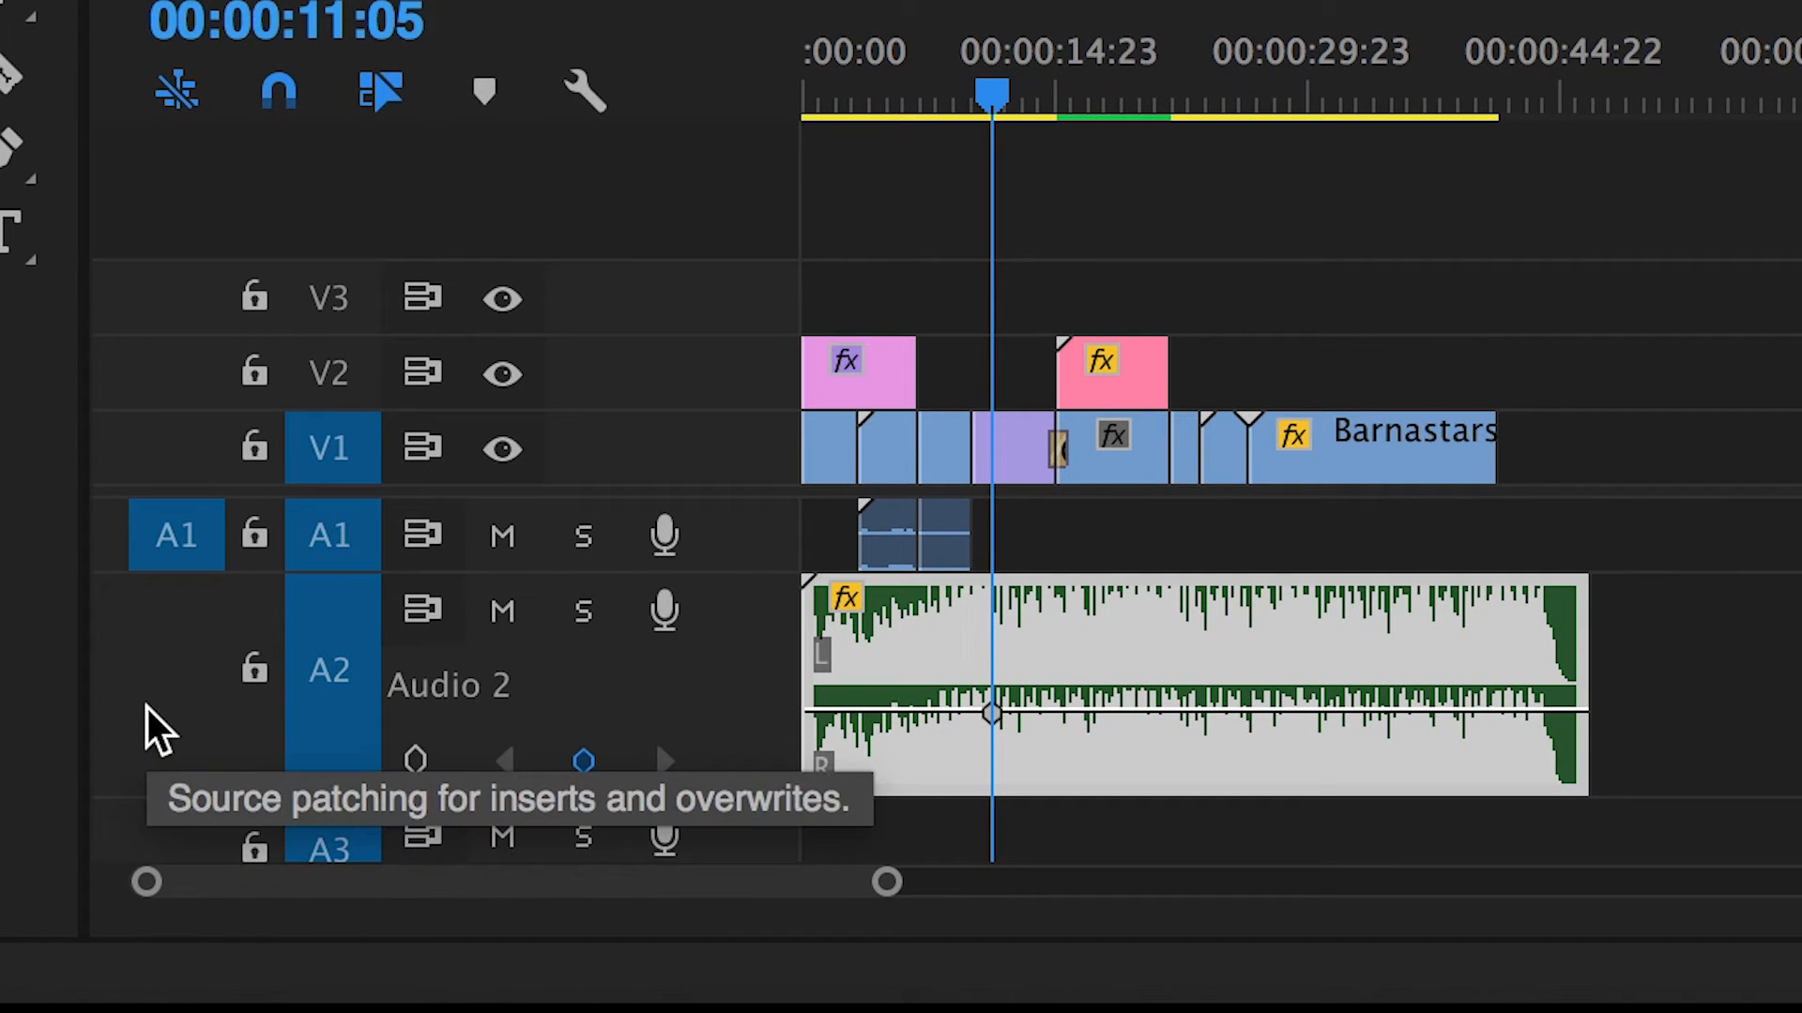
# Adjust the height of track A2 to expose the clip's volume line and select its keyframe at 00:00:11:05.
pyautogui.scroll(-3, 149, 708)
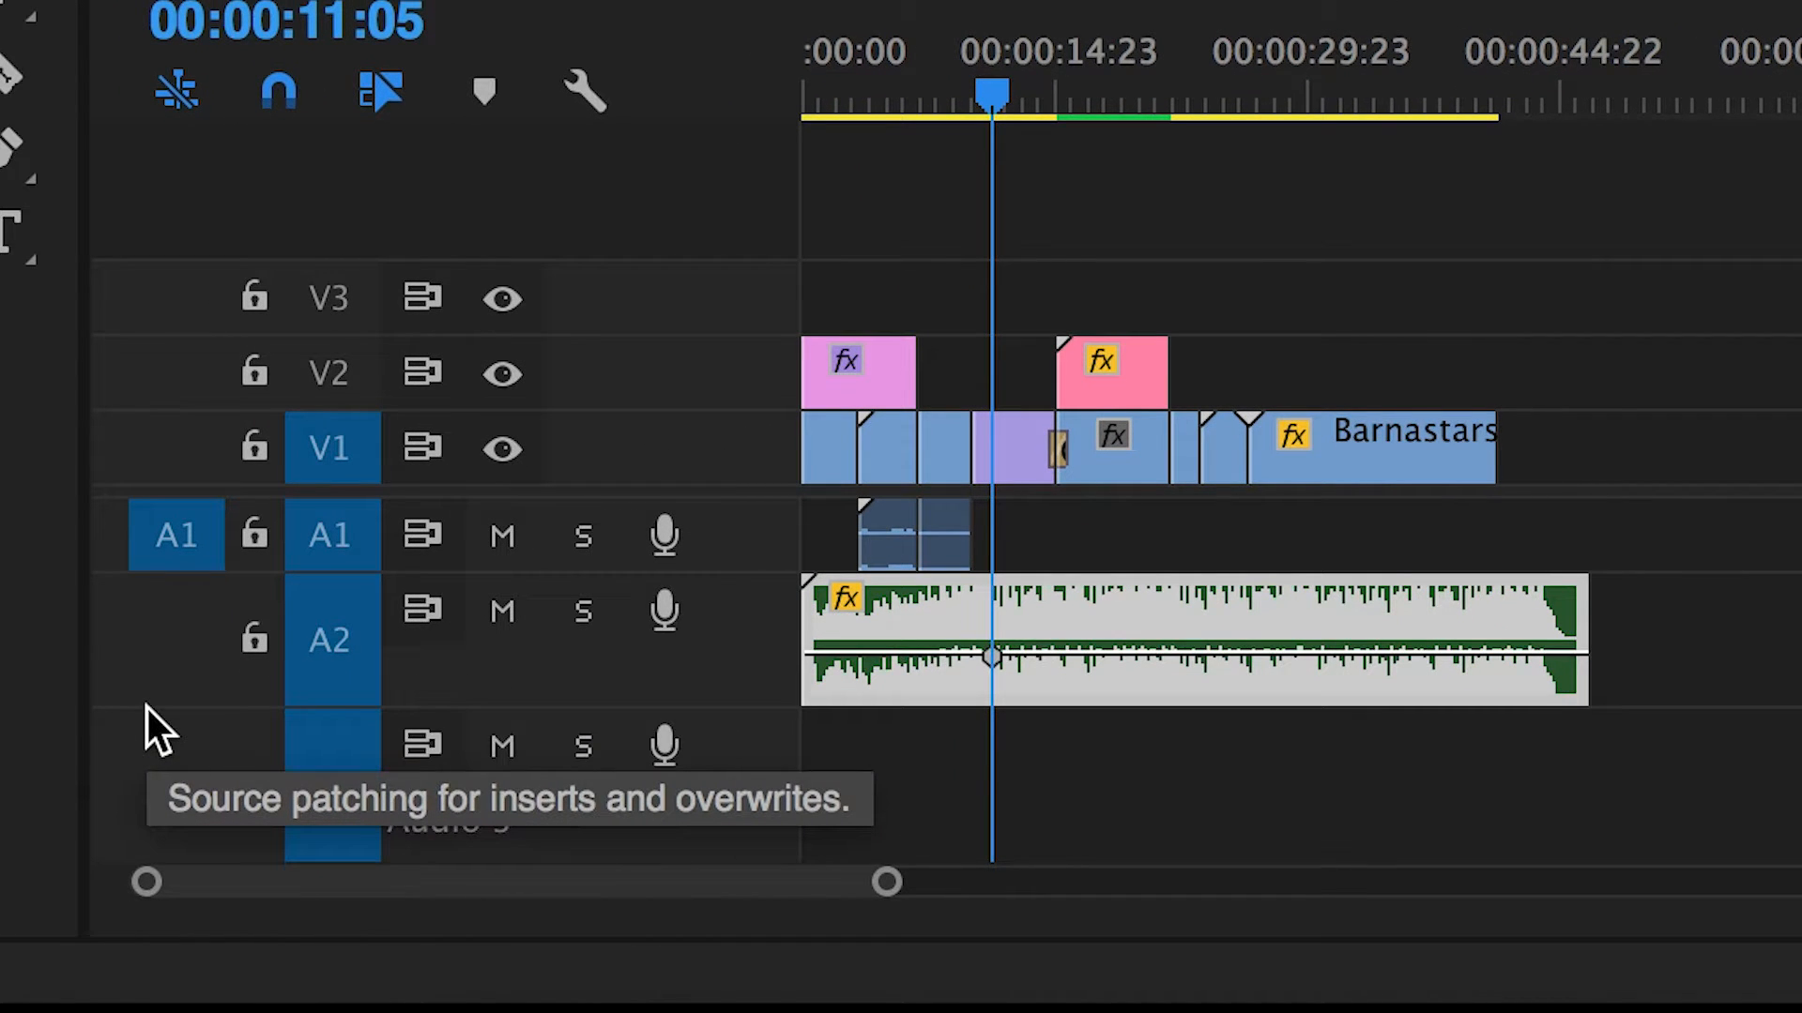
pyautogui.scroll(3, 165, 653)
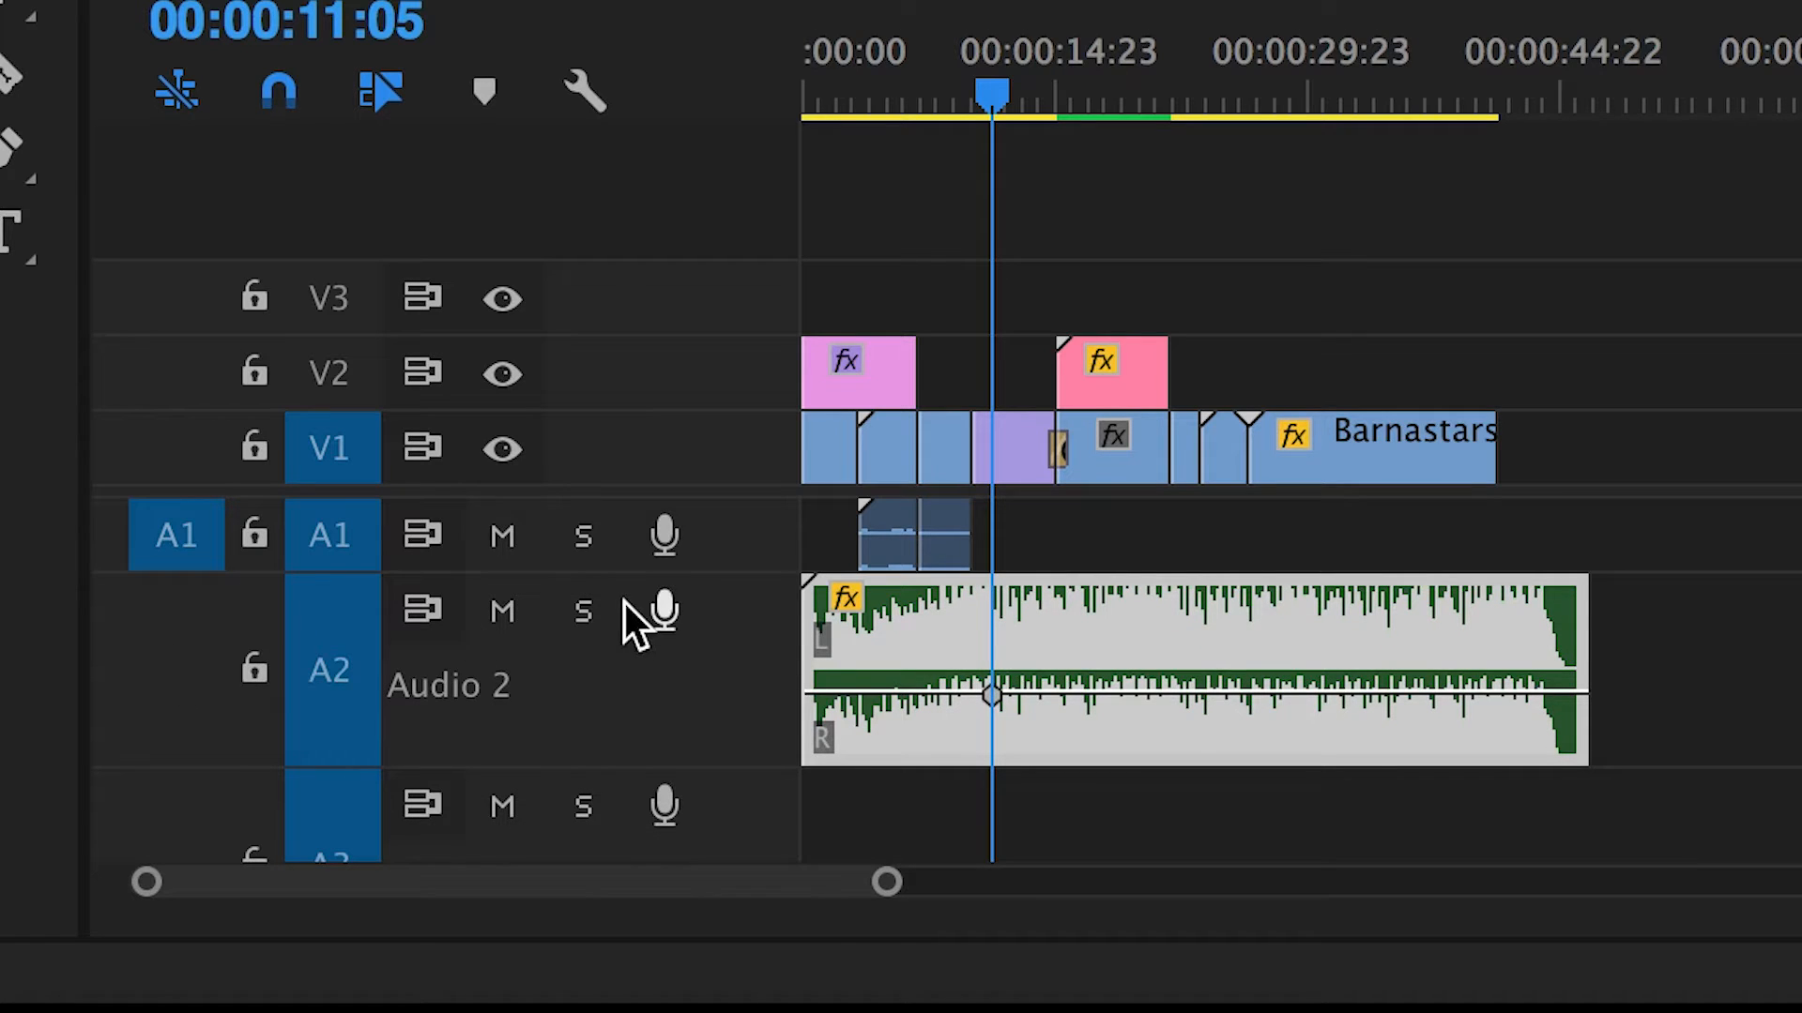
pyautogui.moveTo(1000, 713)
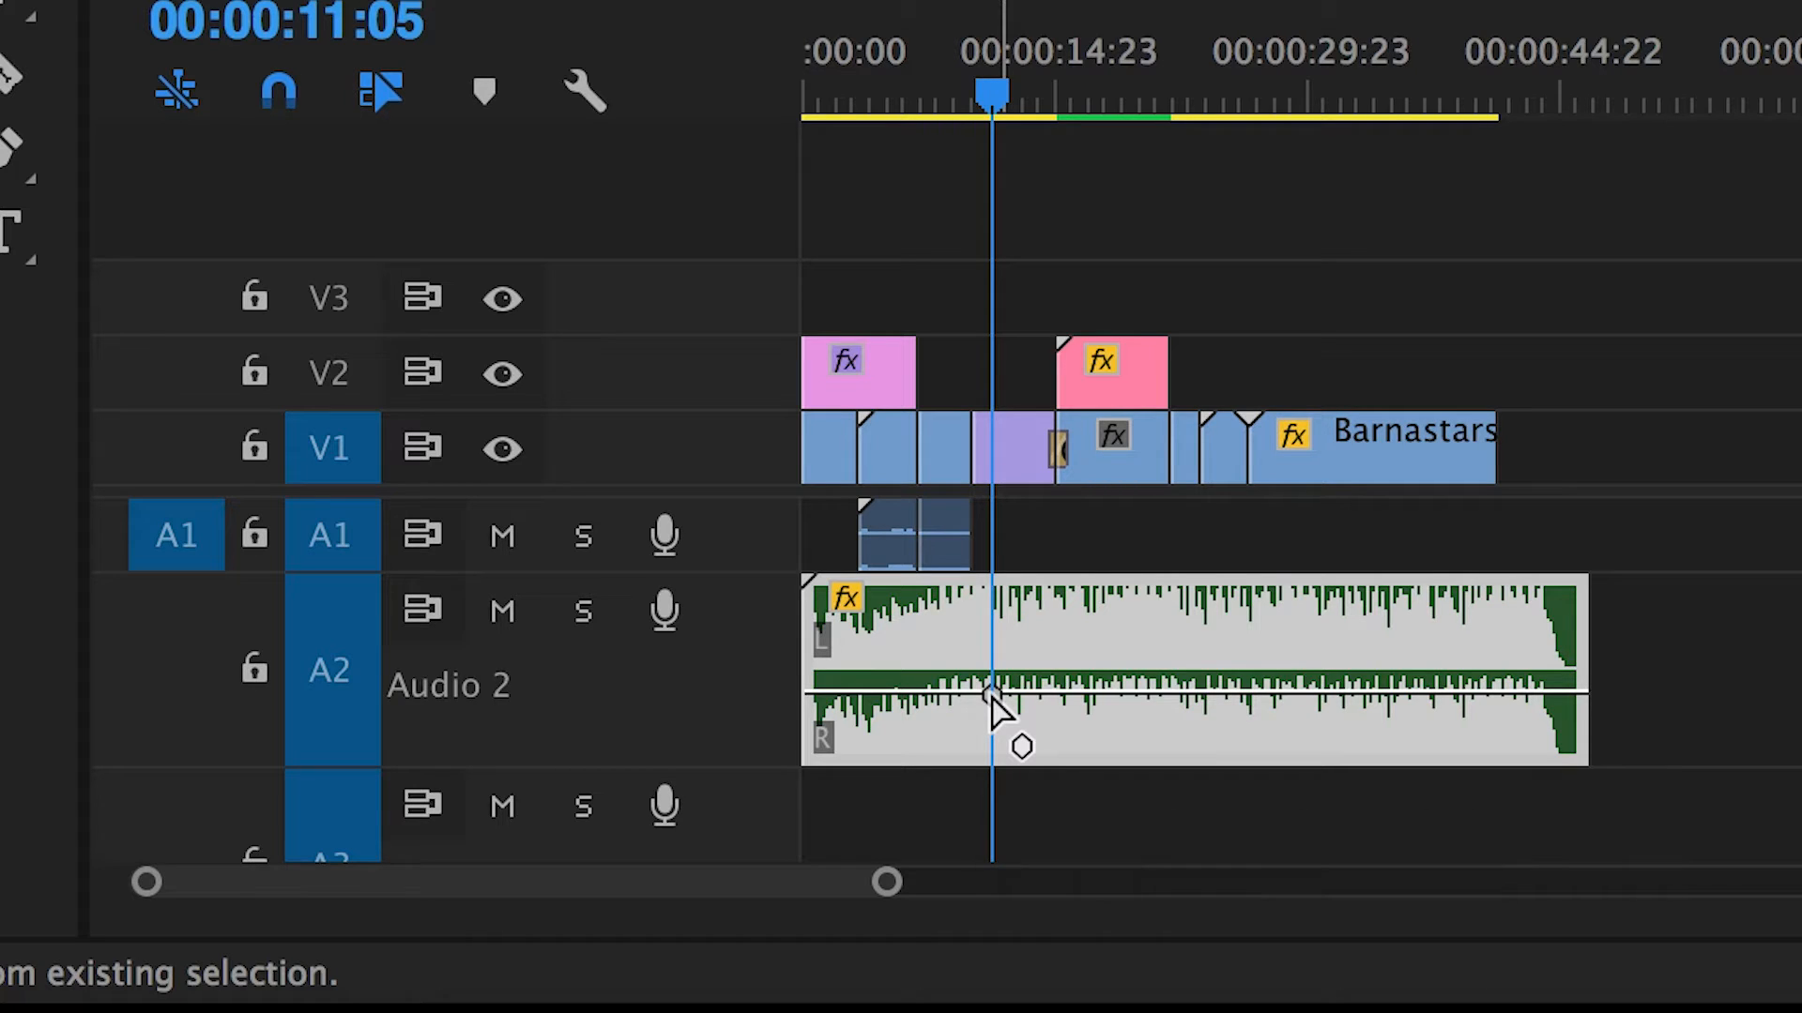
pyautogui.moveTo(993, 702)
pyautogui.mouseDown()
pyautogui.moveTo(966, 662)
pyautogui.moveTo(1040, 620)
pyautogui.moveTo(1056, 702)
pyautogui.moveTo(990, 726)
pyautogui.moveTo(963, 699)
pyautogui.moveTo(993, 692)
pyautogui.mouseUp()
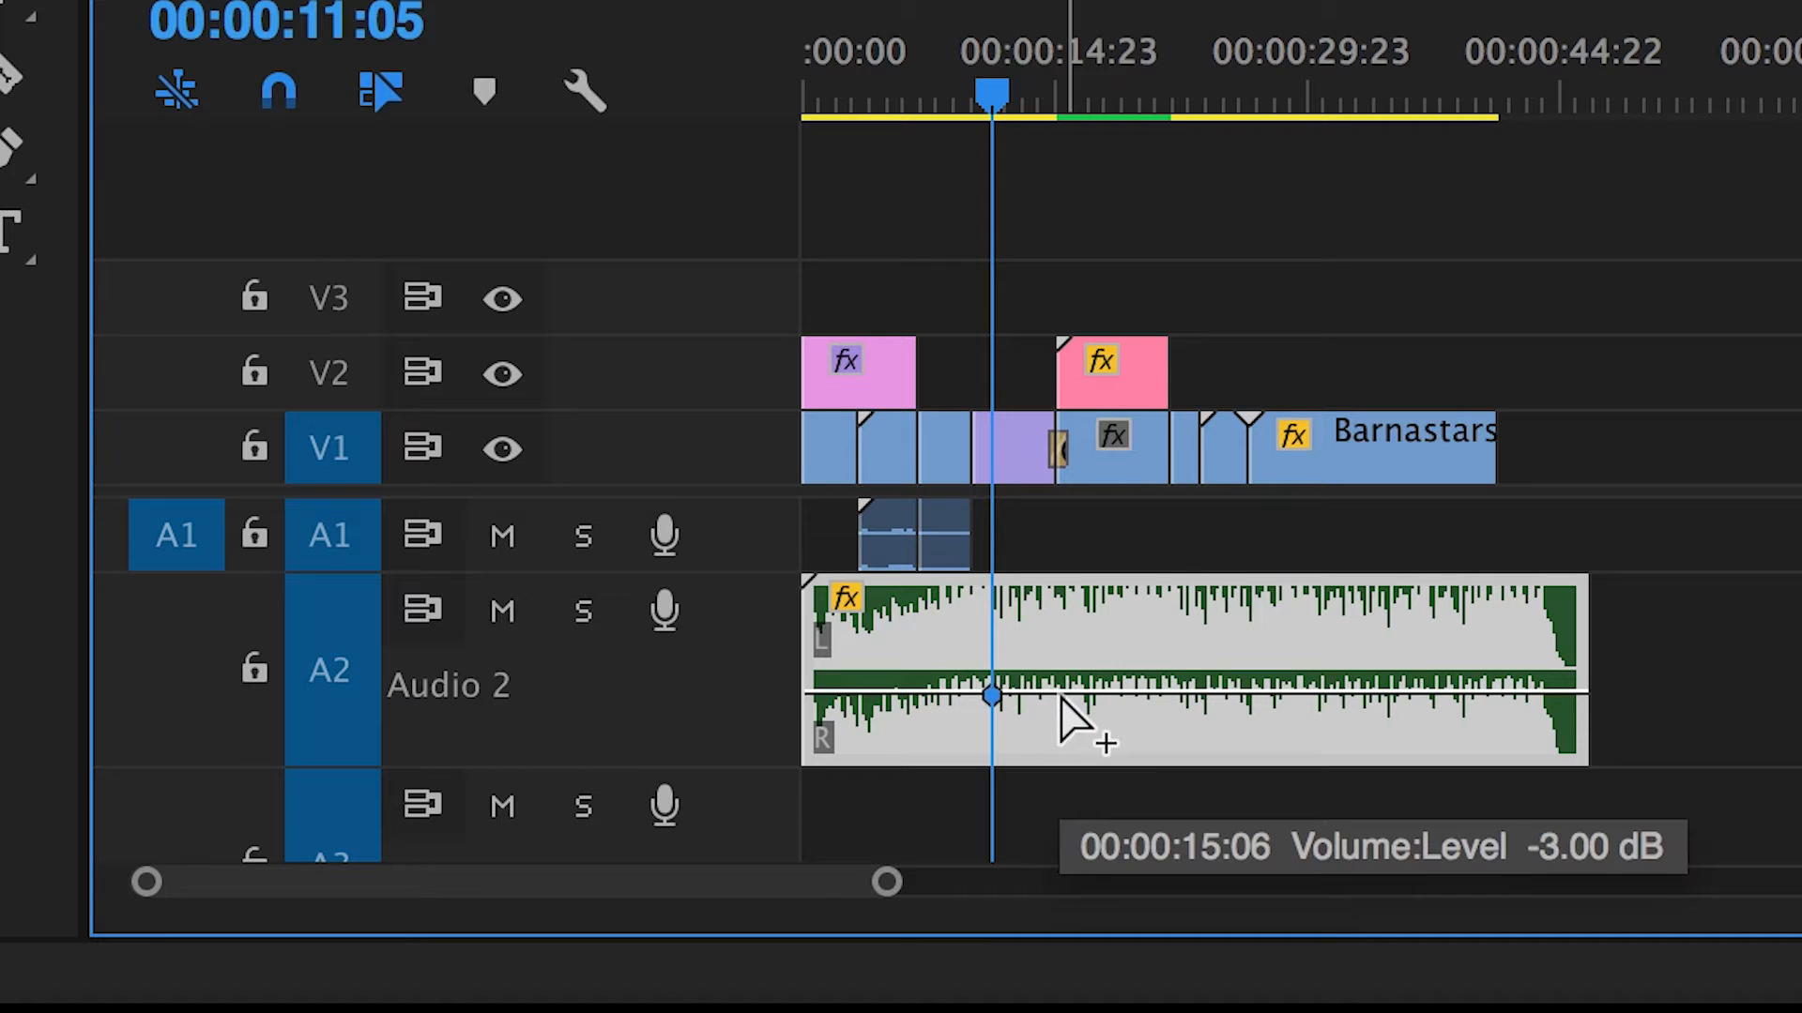
# Add a second volume keyframe to the music clip, lower it to -∞ dB at about 00:00:13:03, and play the fade.
pyautogui.keyDown('super'); pyautogui.click(1060, 695); pyautogui.keyUp('super')
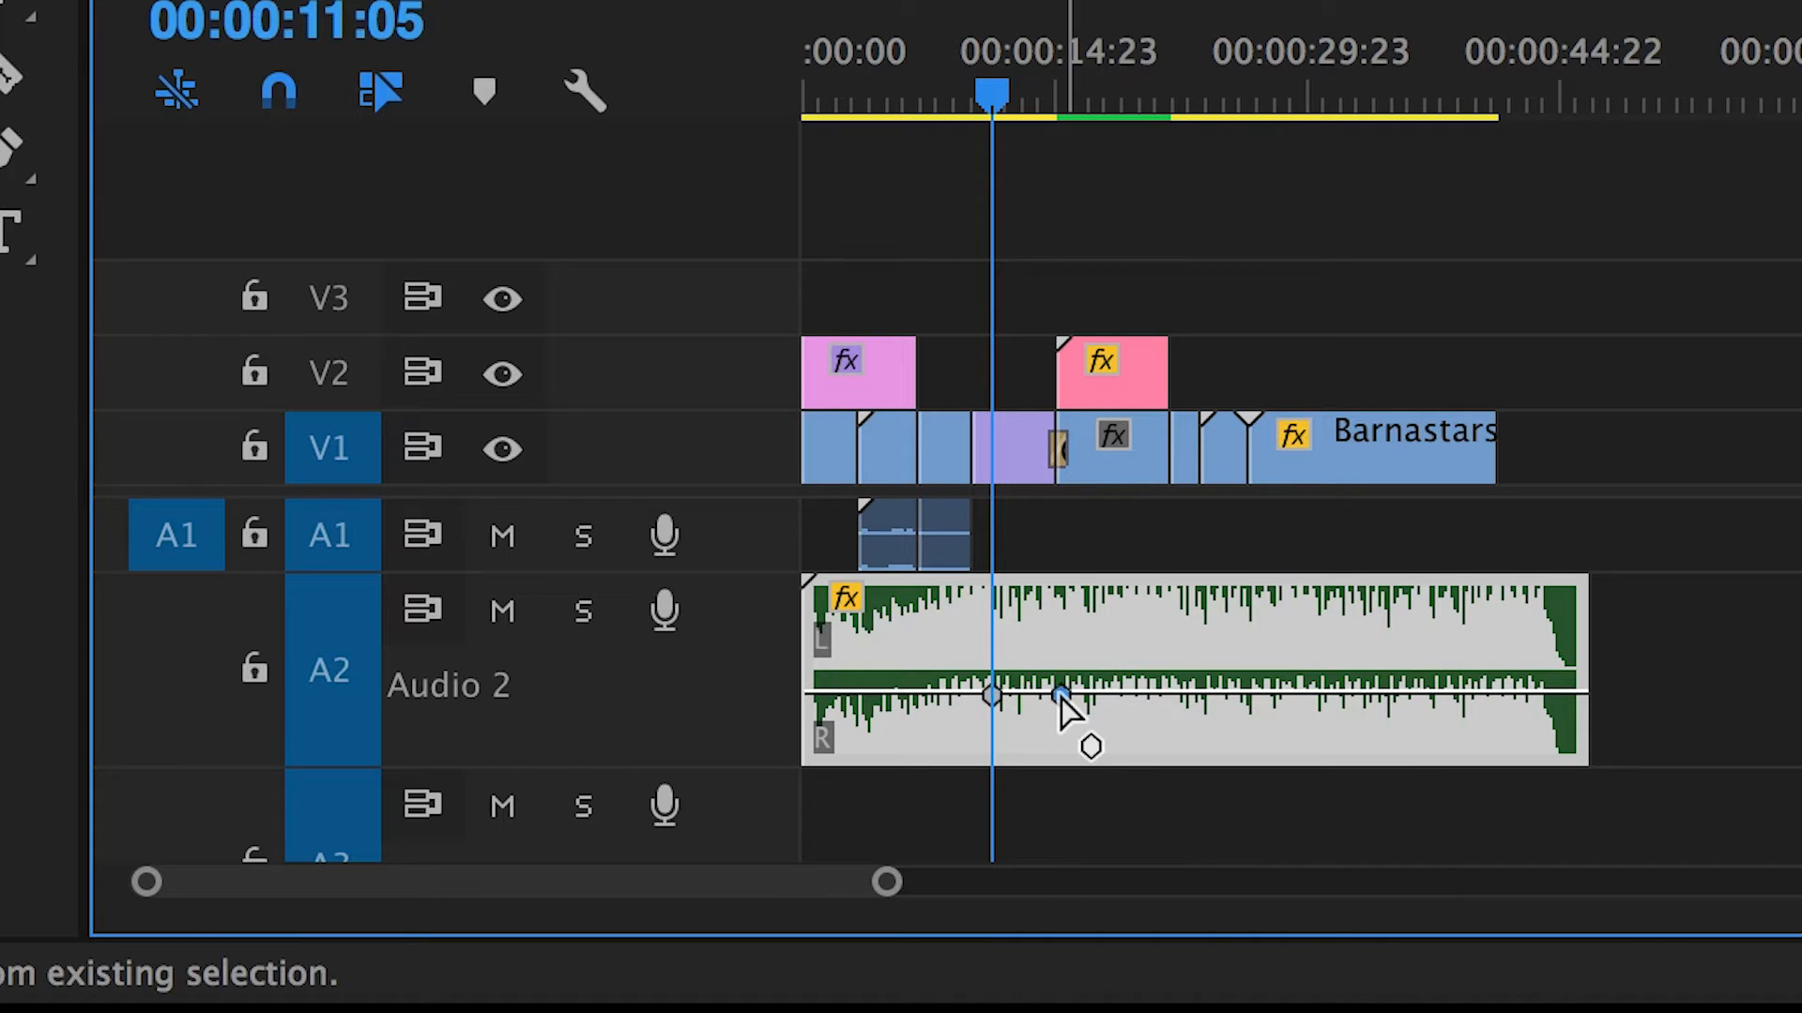
pyautogui.moveTo(1066, 696); pyautogui.dragTo(1031, 744)
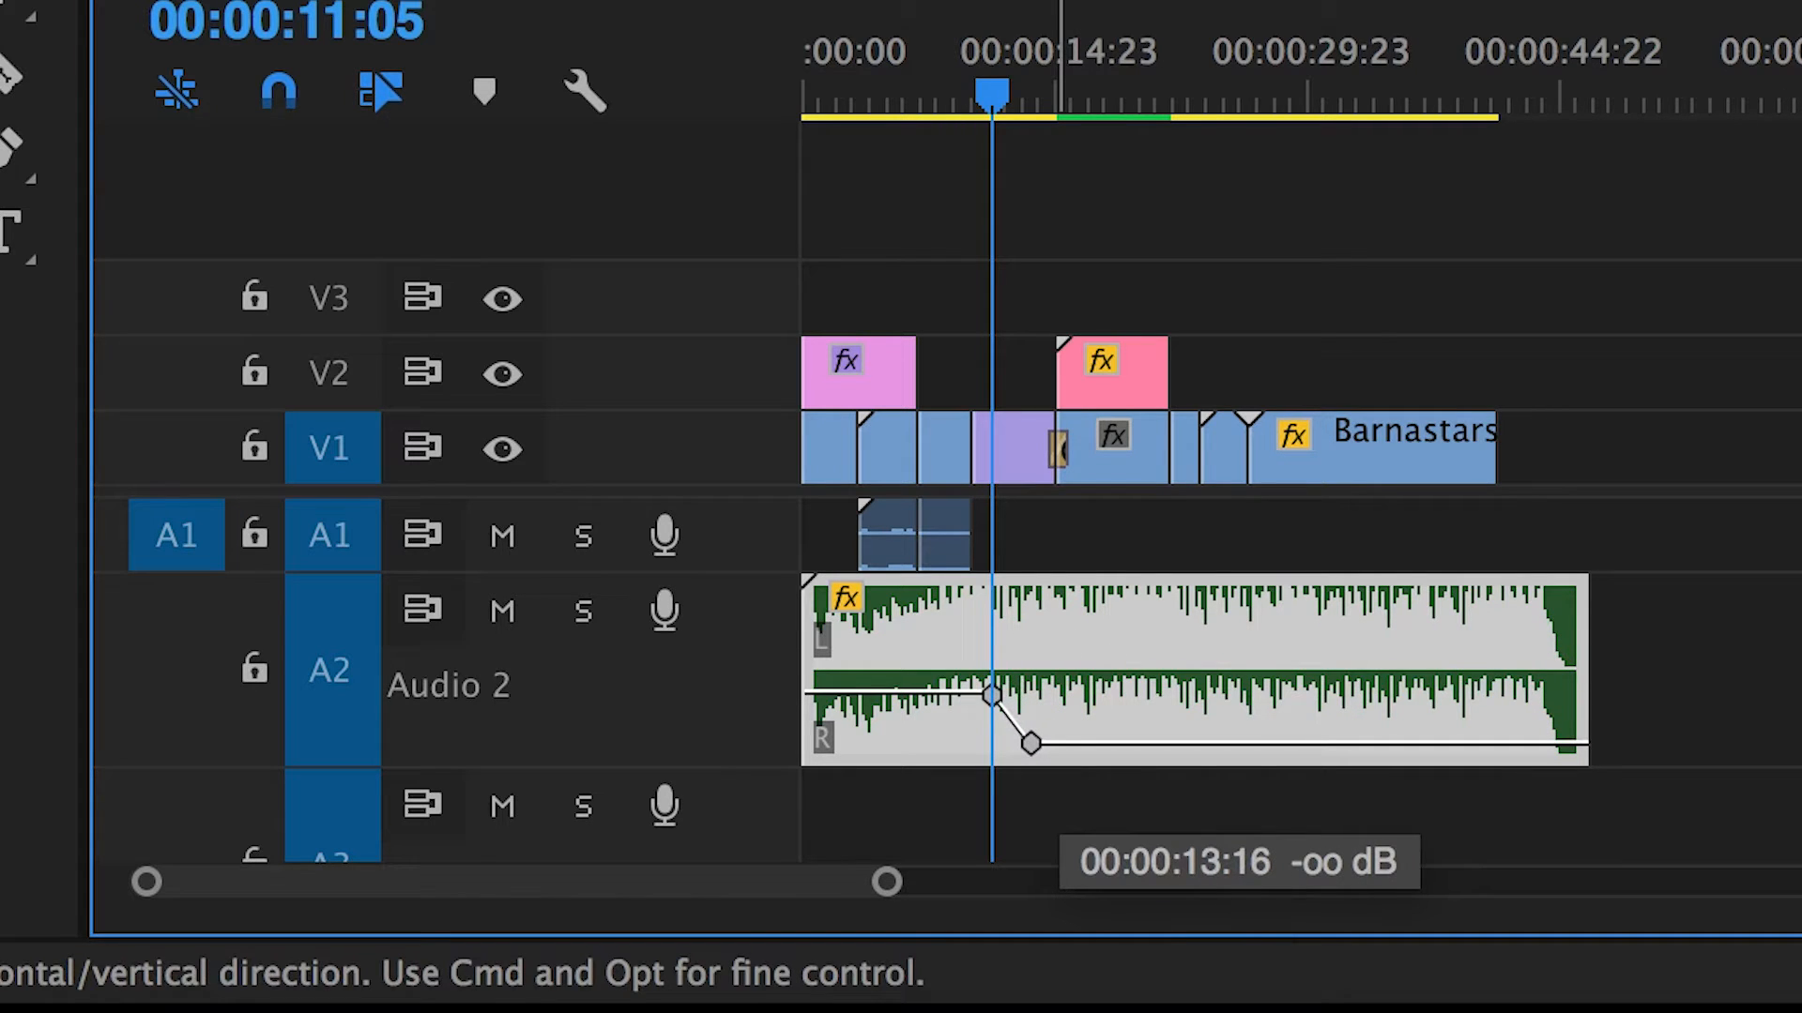
pyautogui.moveTo(1030, 744); pyautogui.dragTo(1020, 742)
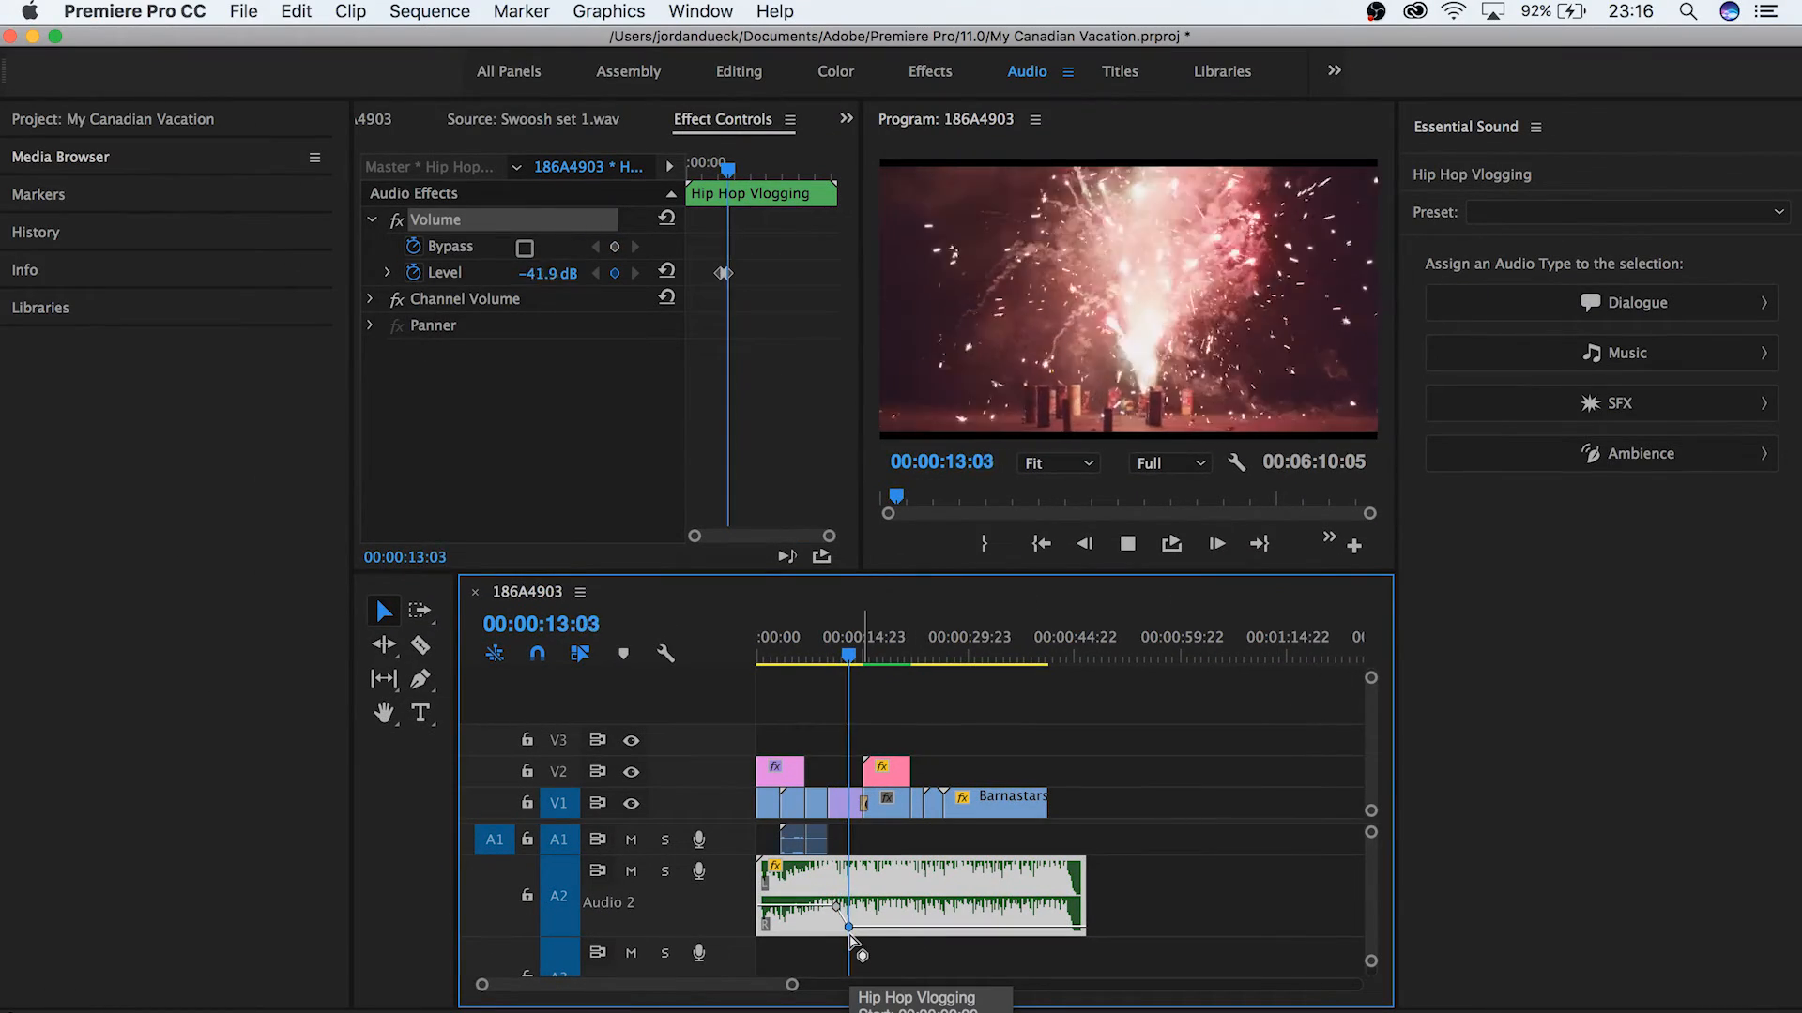
pyautogui.press('space')
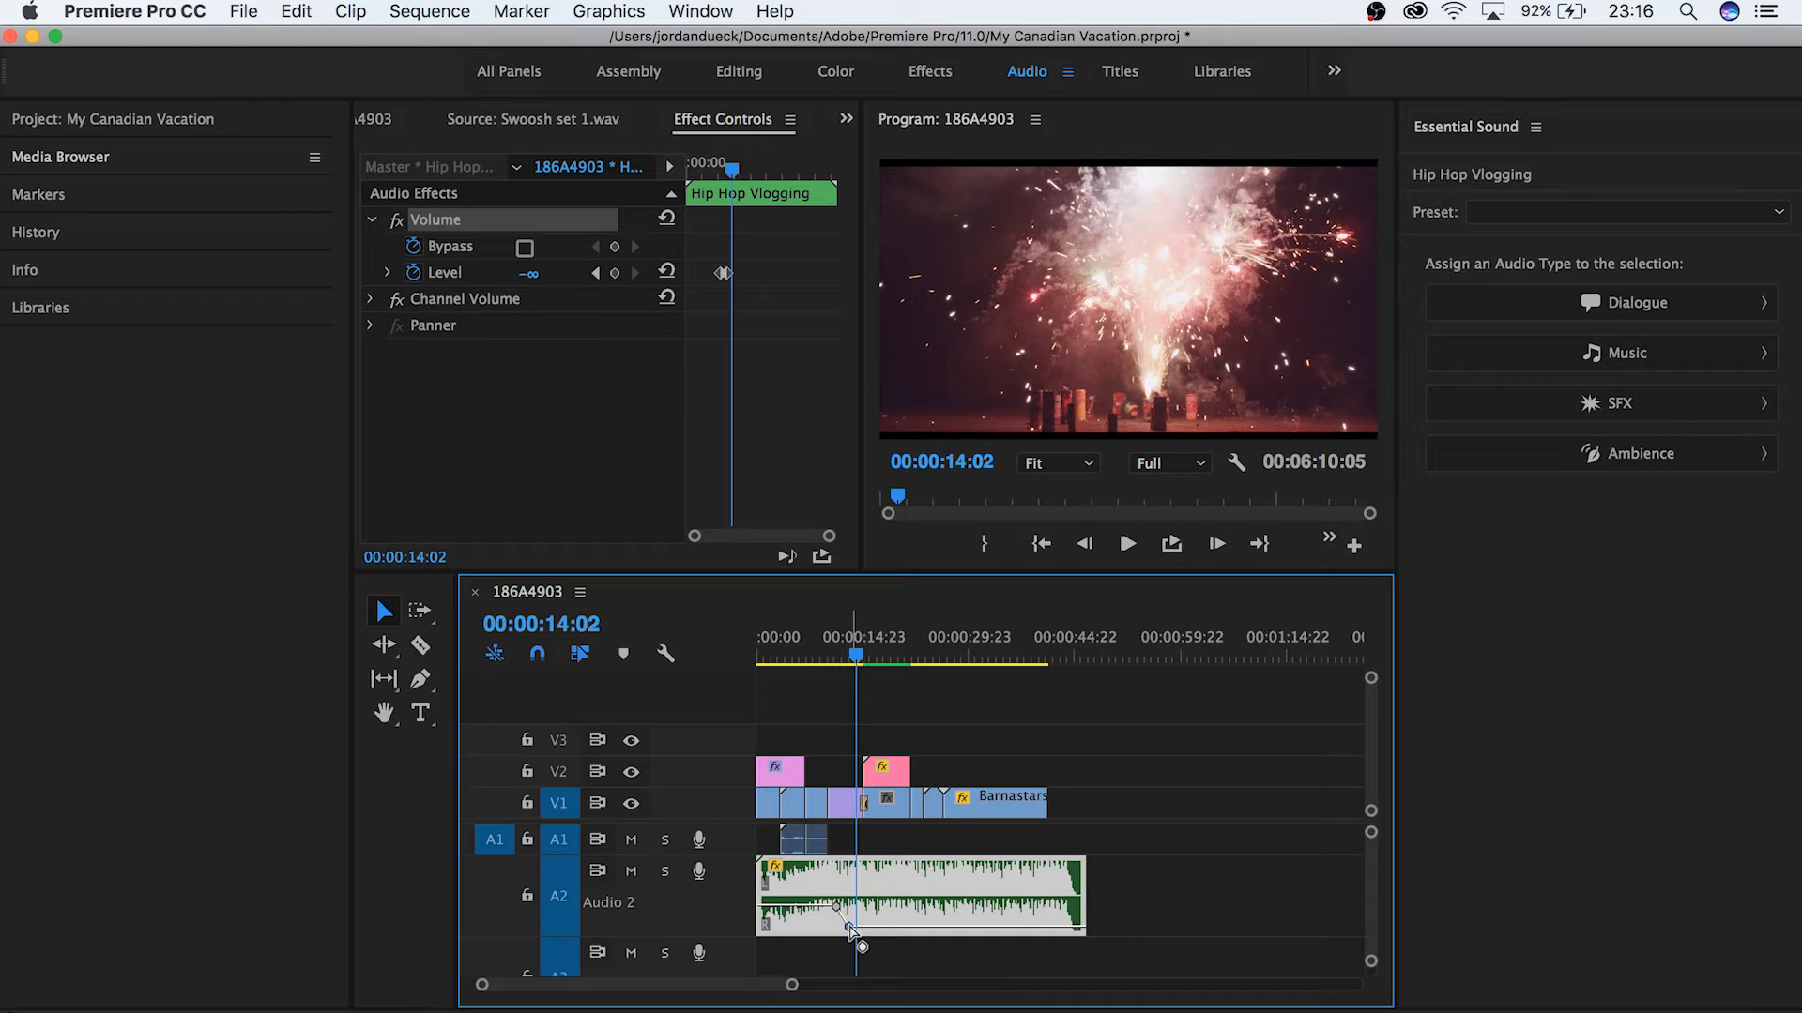
# Move both volume keyframes to the end of the music clip so that it fades out there.
pyautogui.moveTo(849, 929); pyautogui.dragTo(1077, 928)
pyautogui.moveTo(836, 907); pyautogui.dragTo(1058, 906)
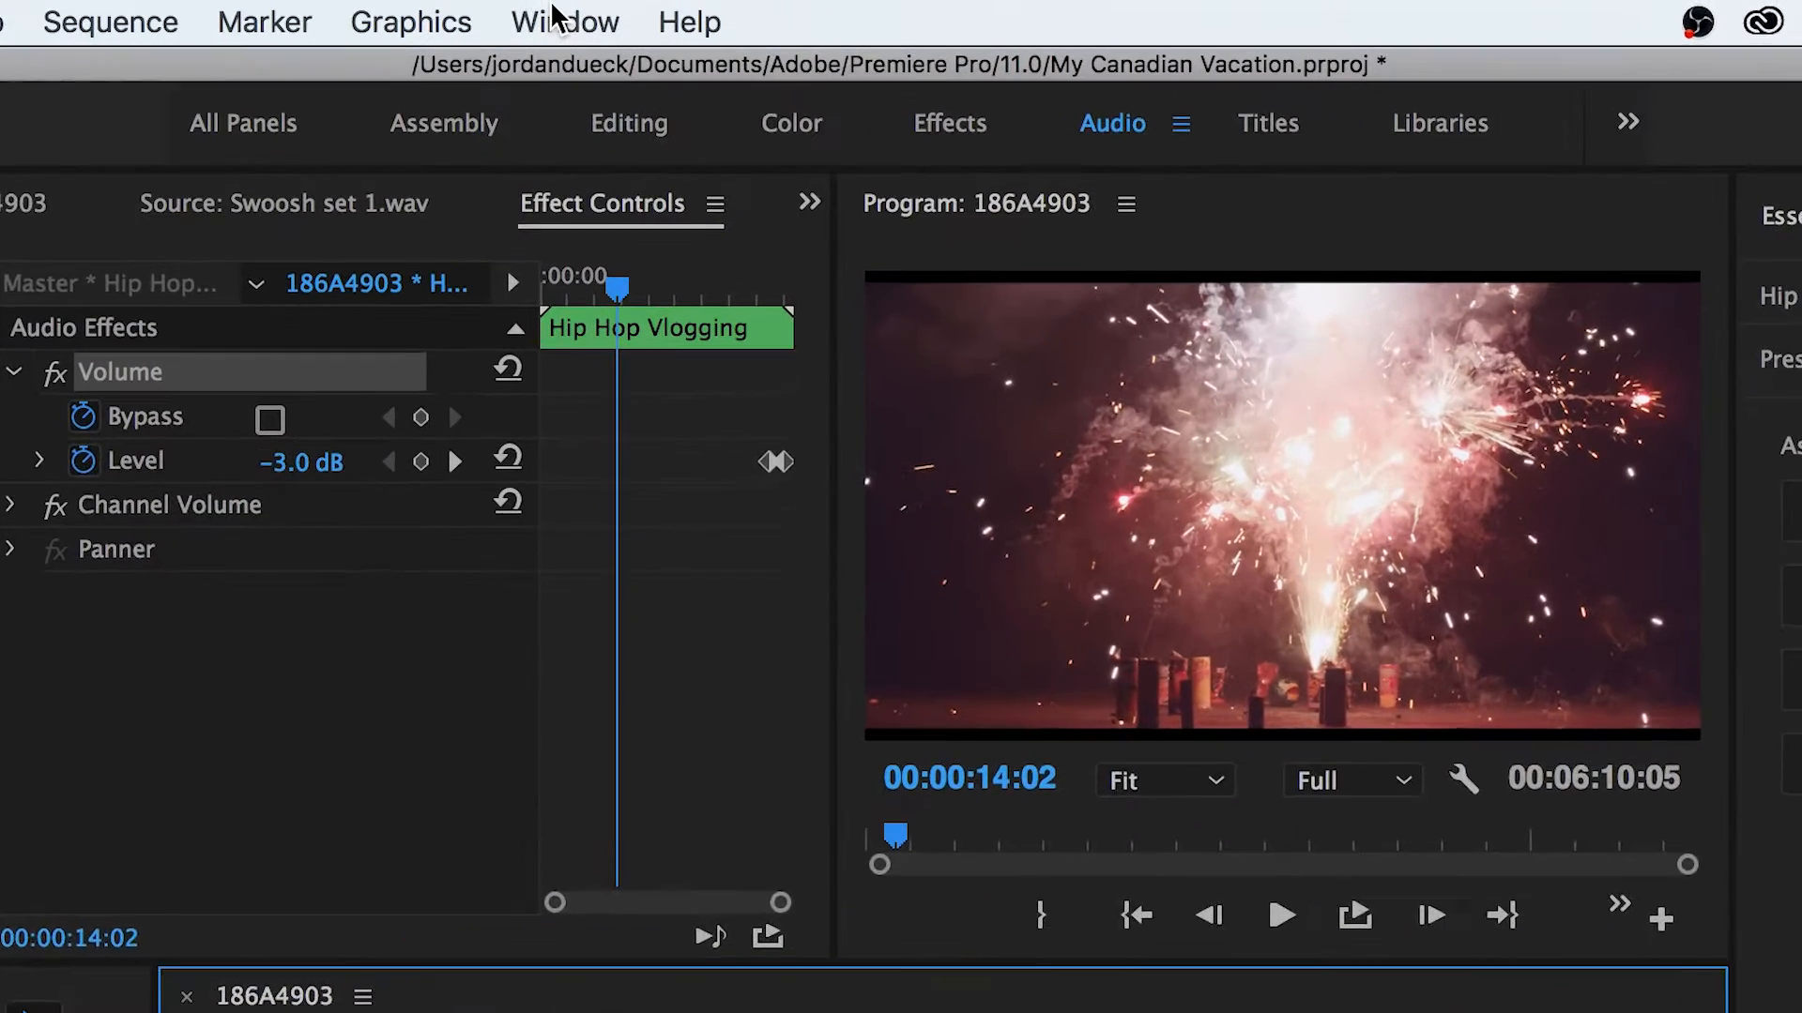
# Show the Effects panel and apply the Constant Power crossfade to the start of the music clip on track A2.
pyautogui.click(697, 10)
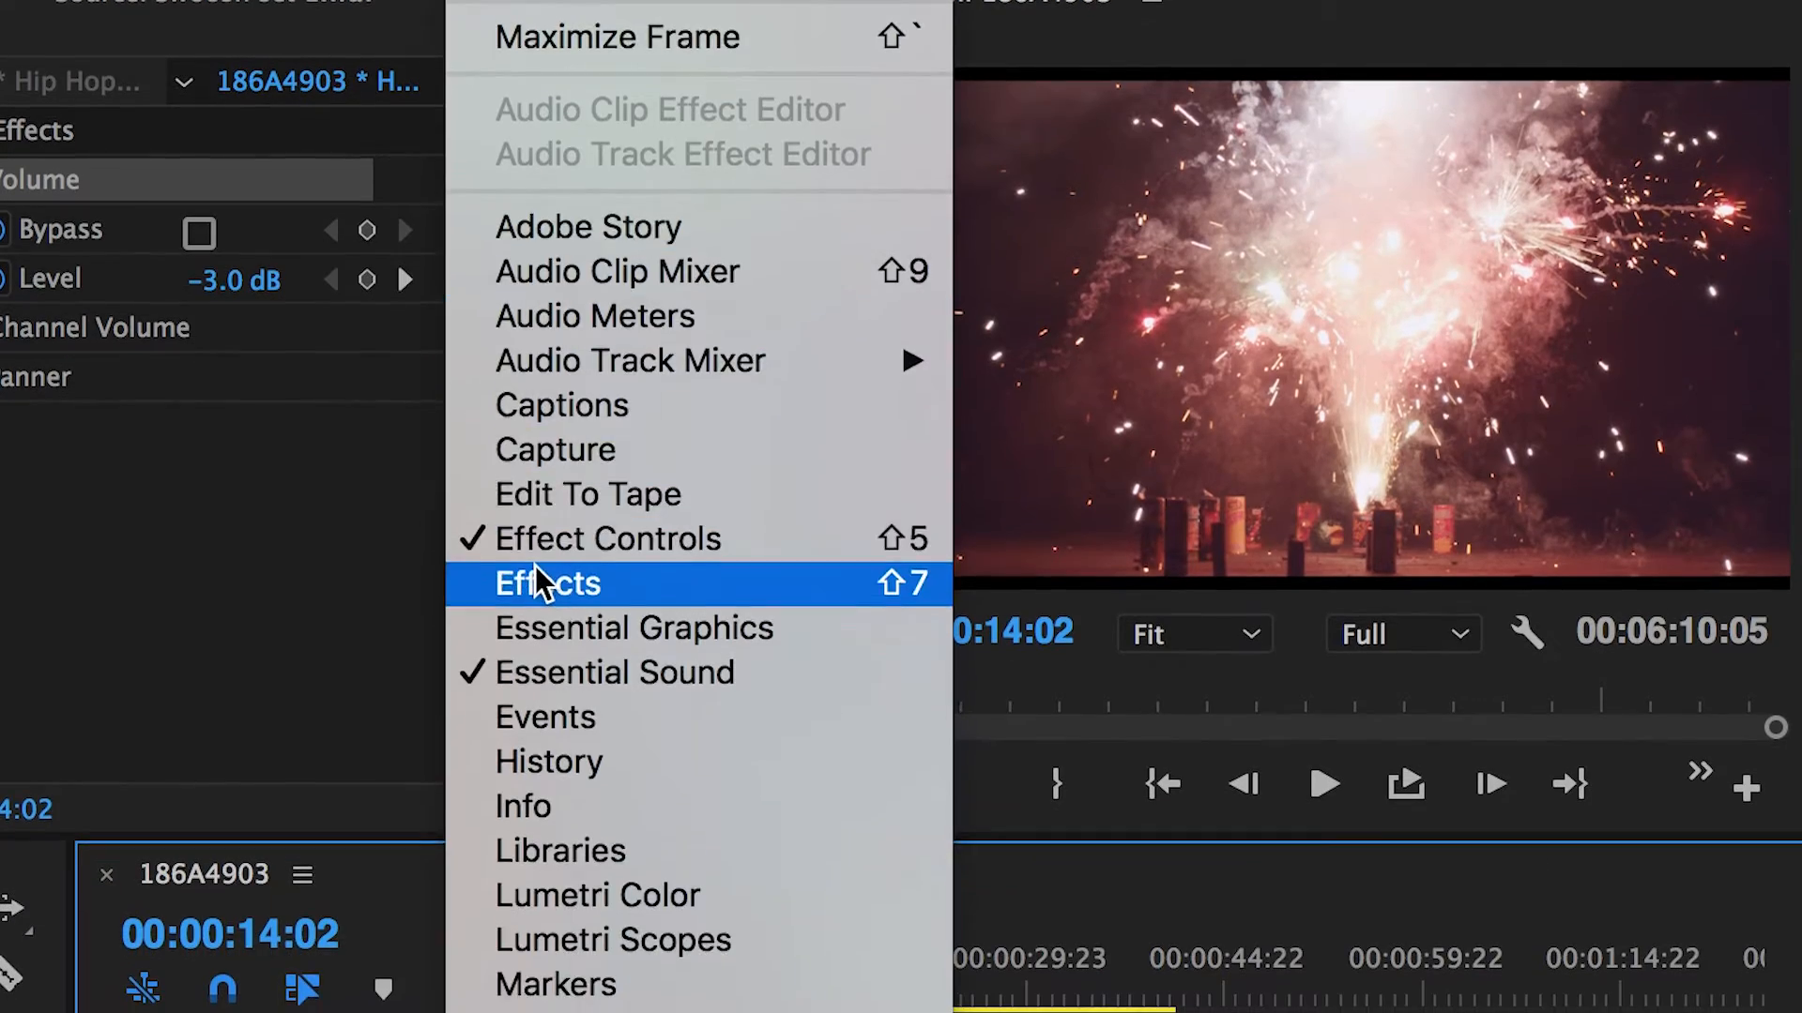
pyautogui.click(534, 565)
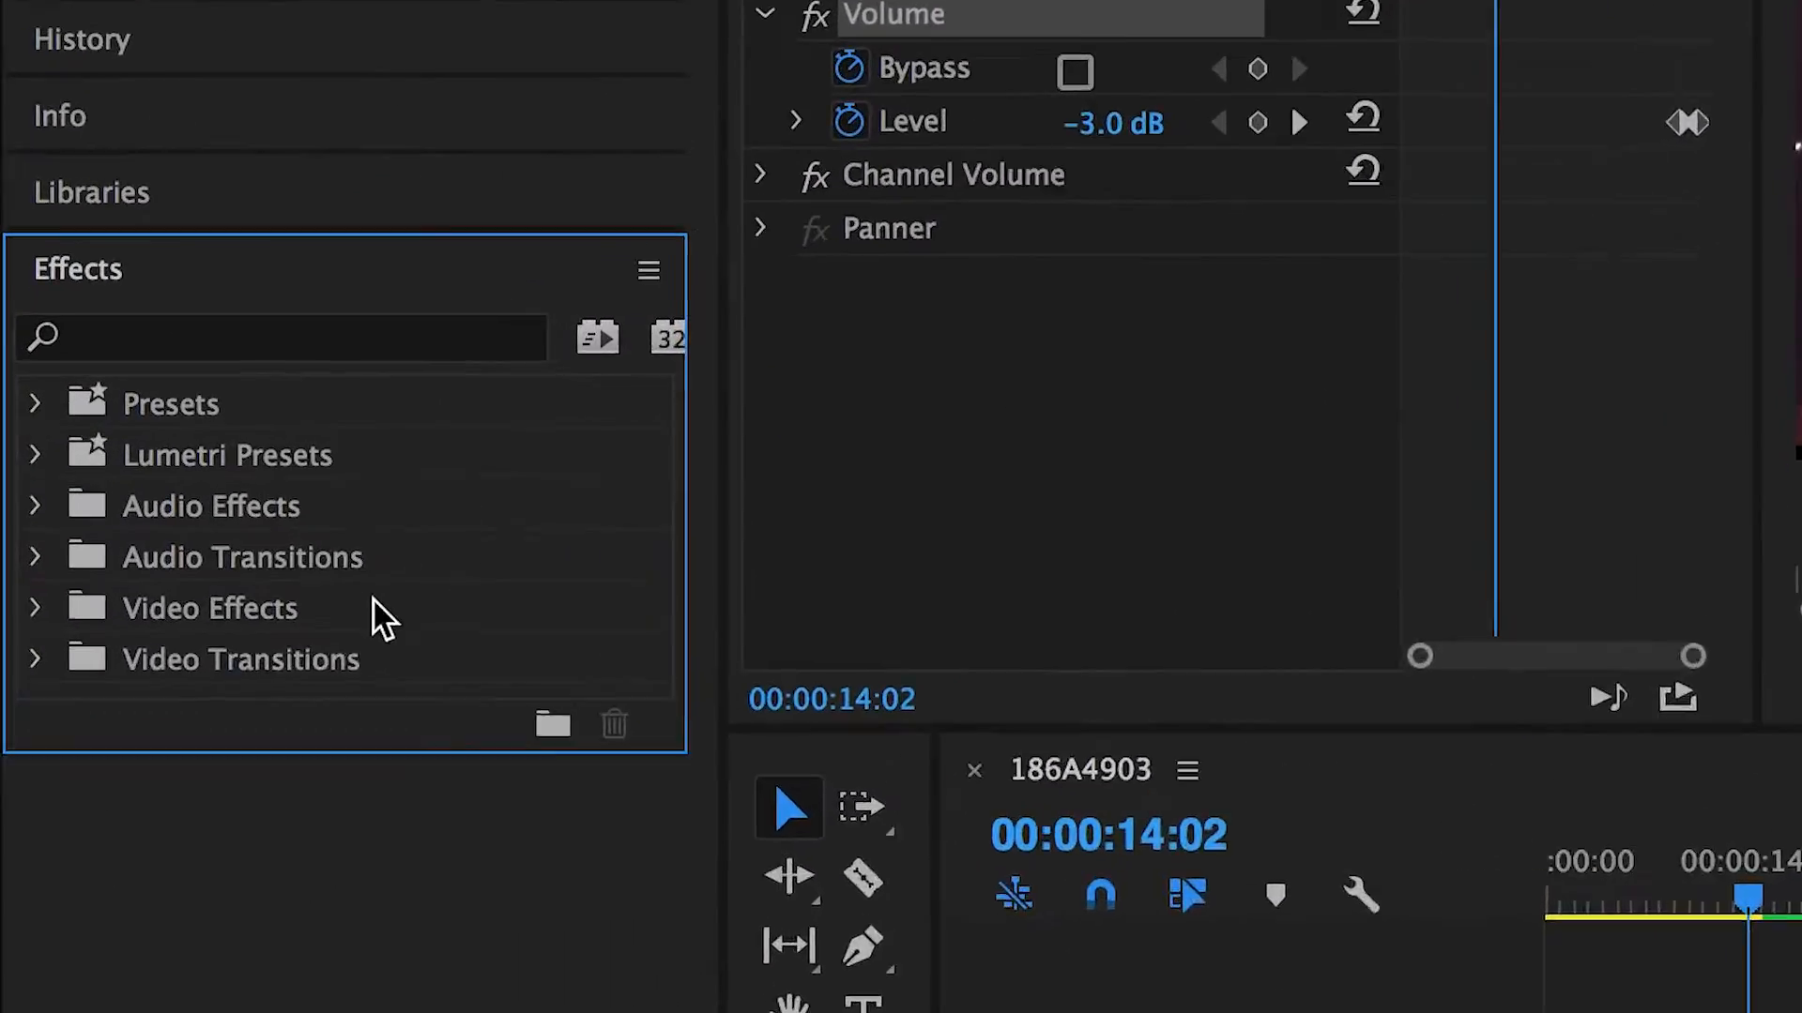
pyautogui.click(376, 522)
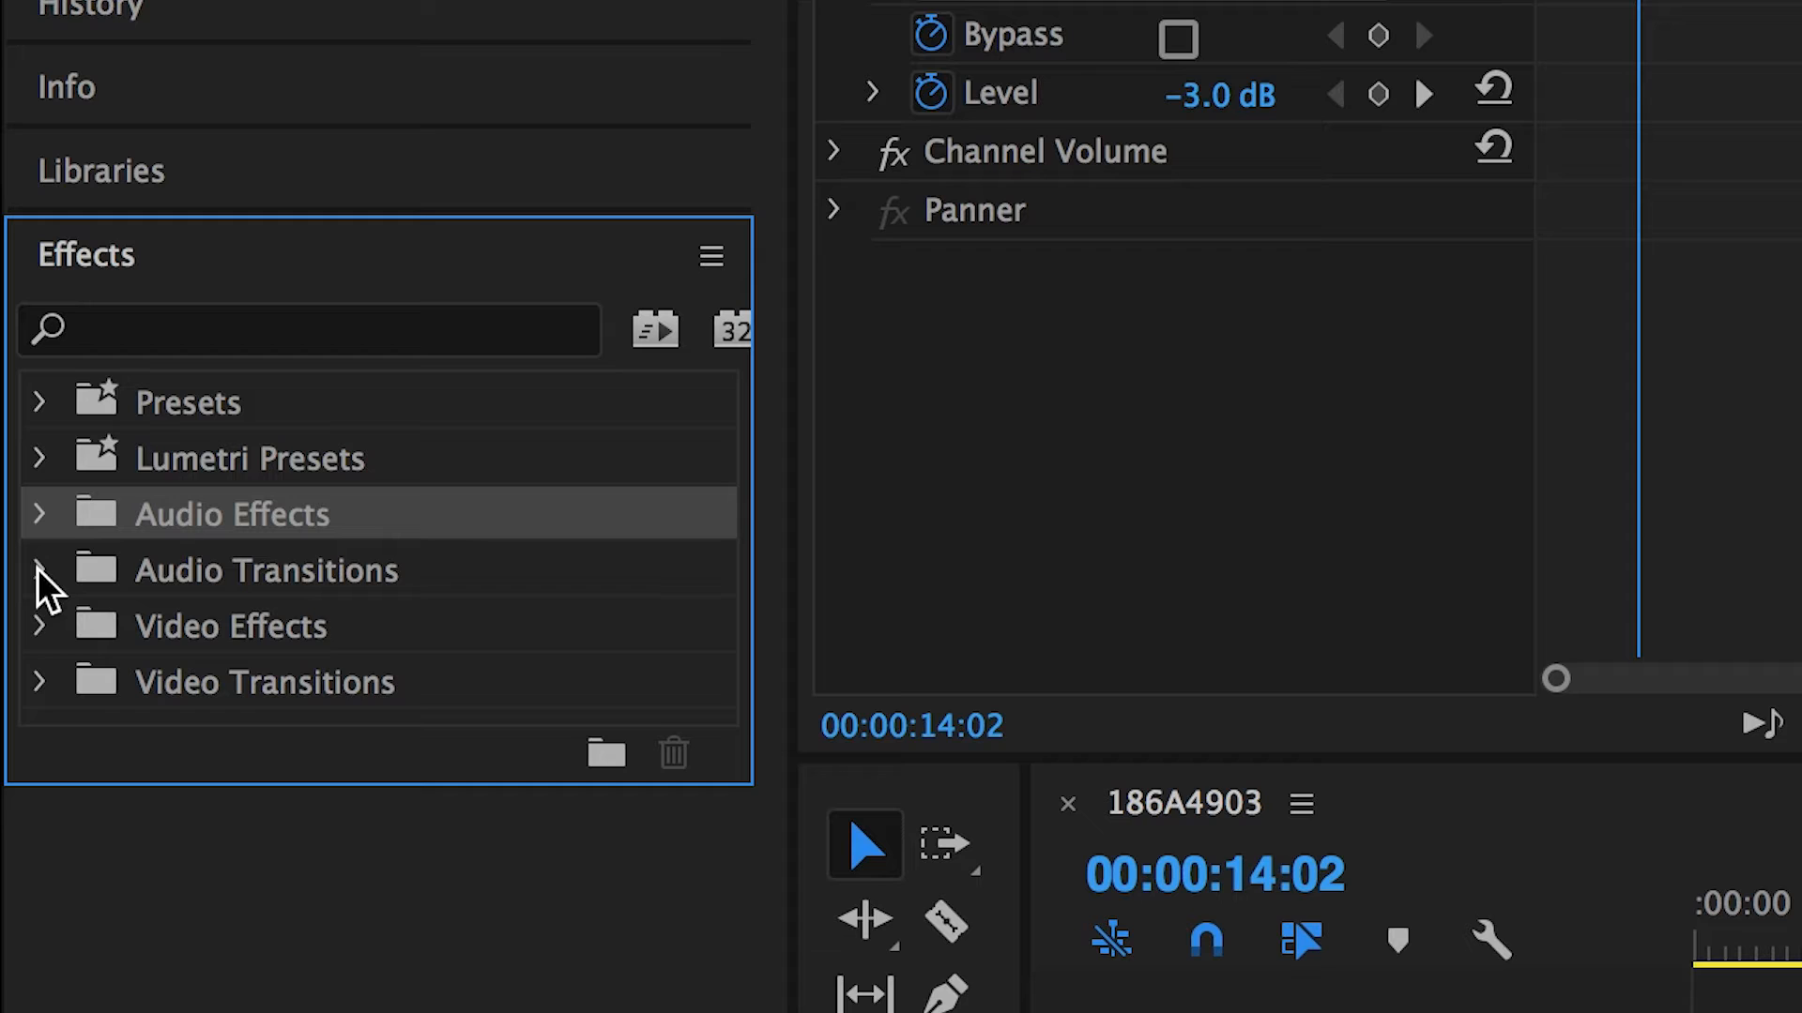
pyautogui.click(40, 571)
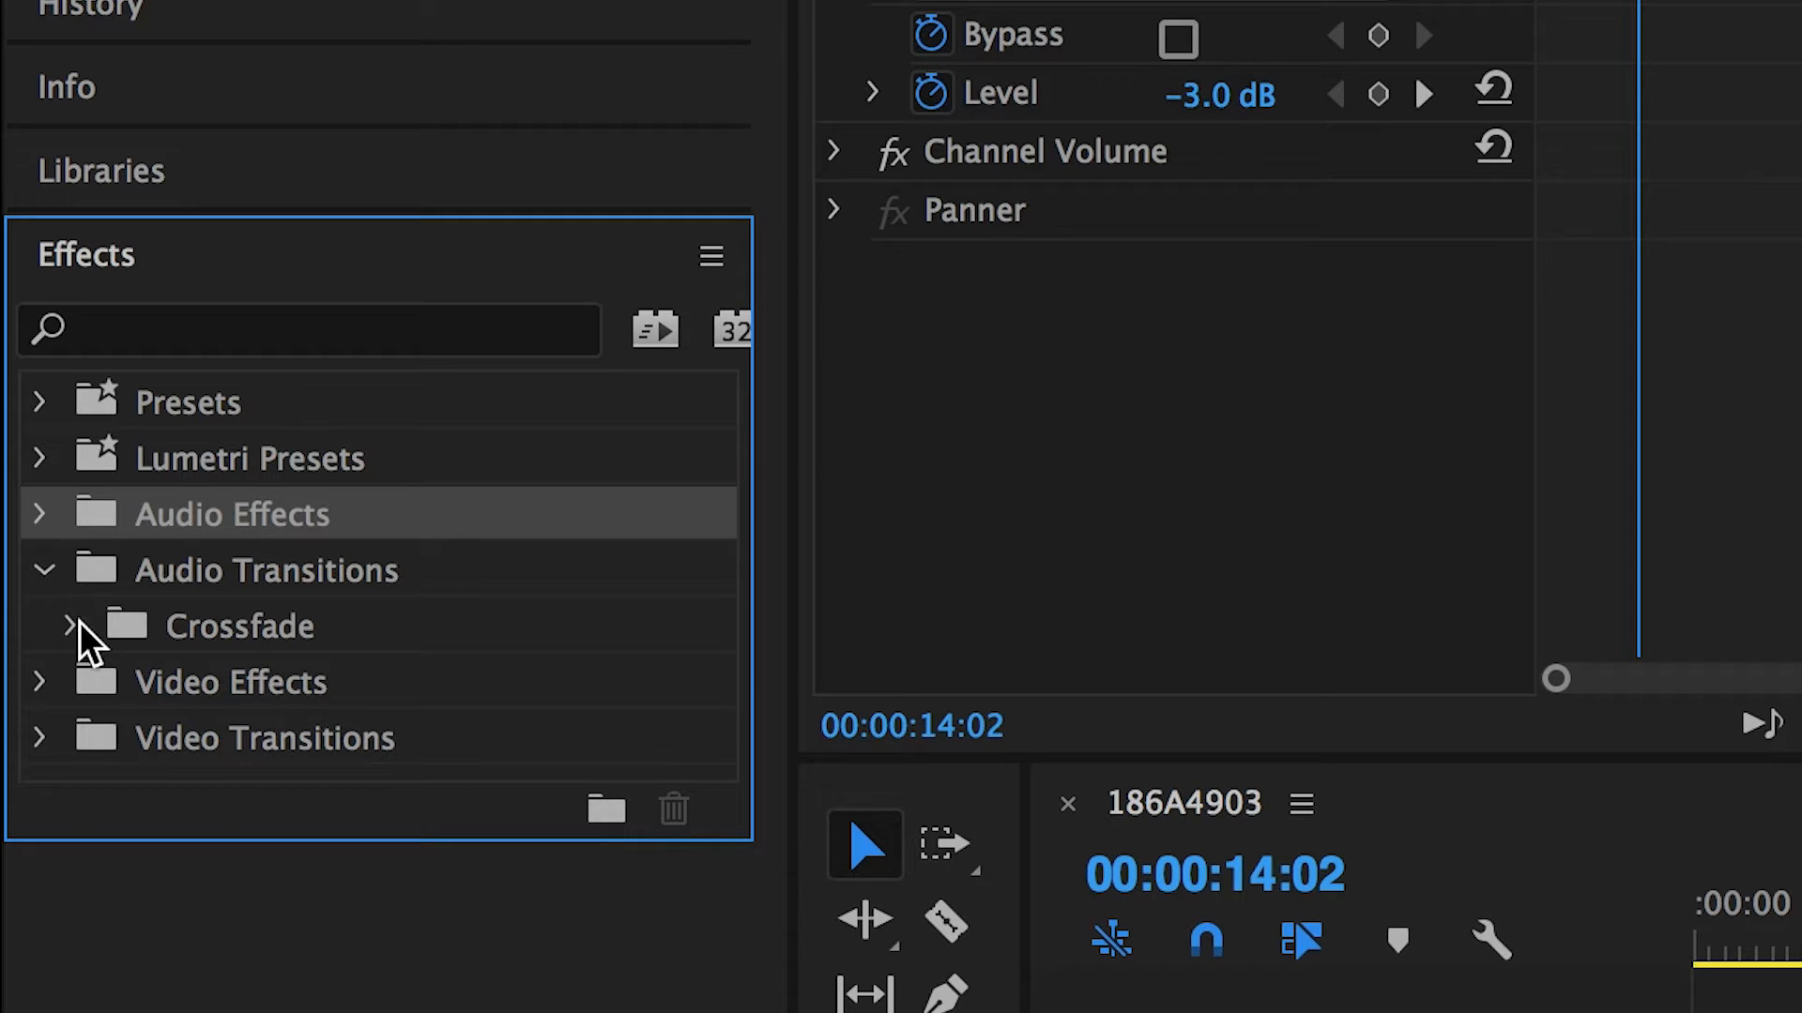
pyautogui.click(79, 621)
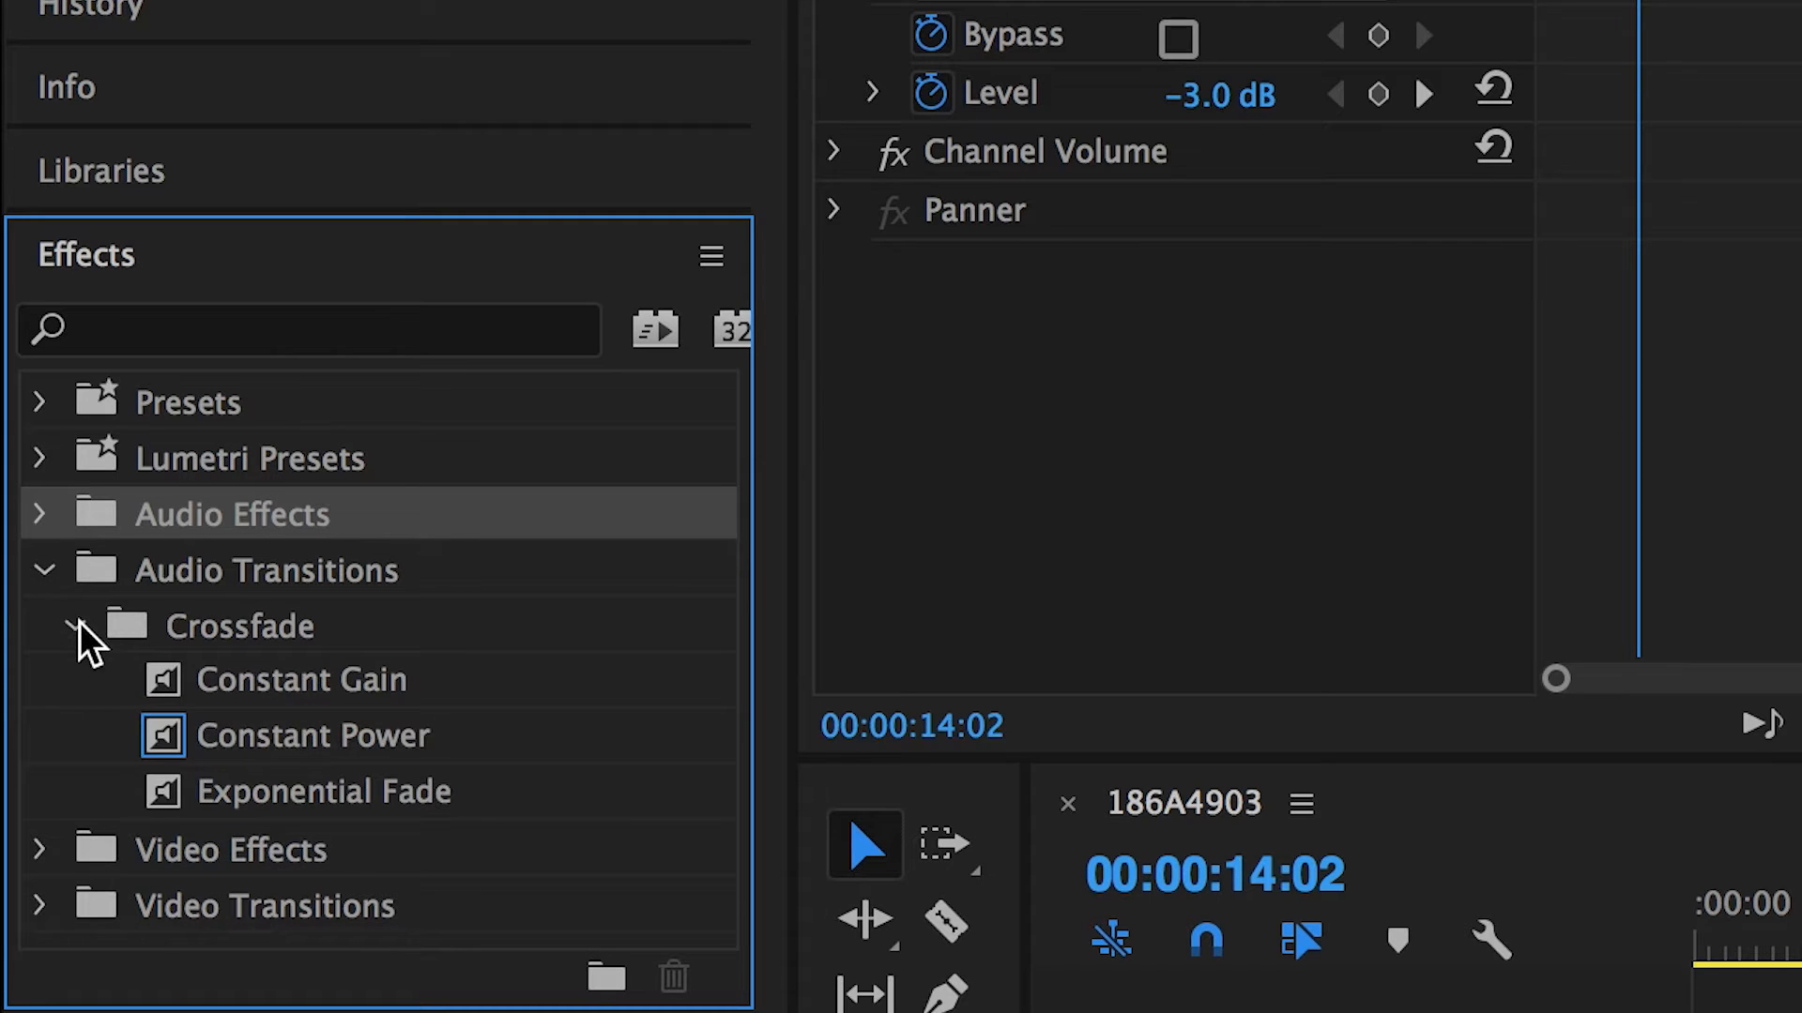
pyautogui.click(302, 747)
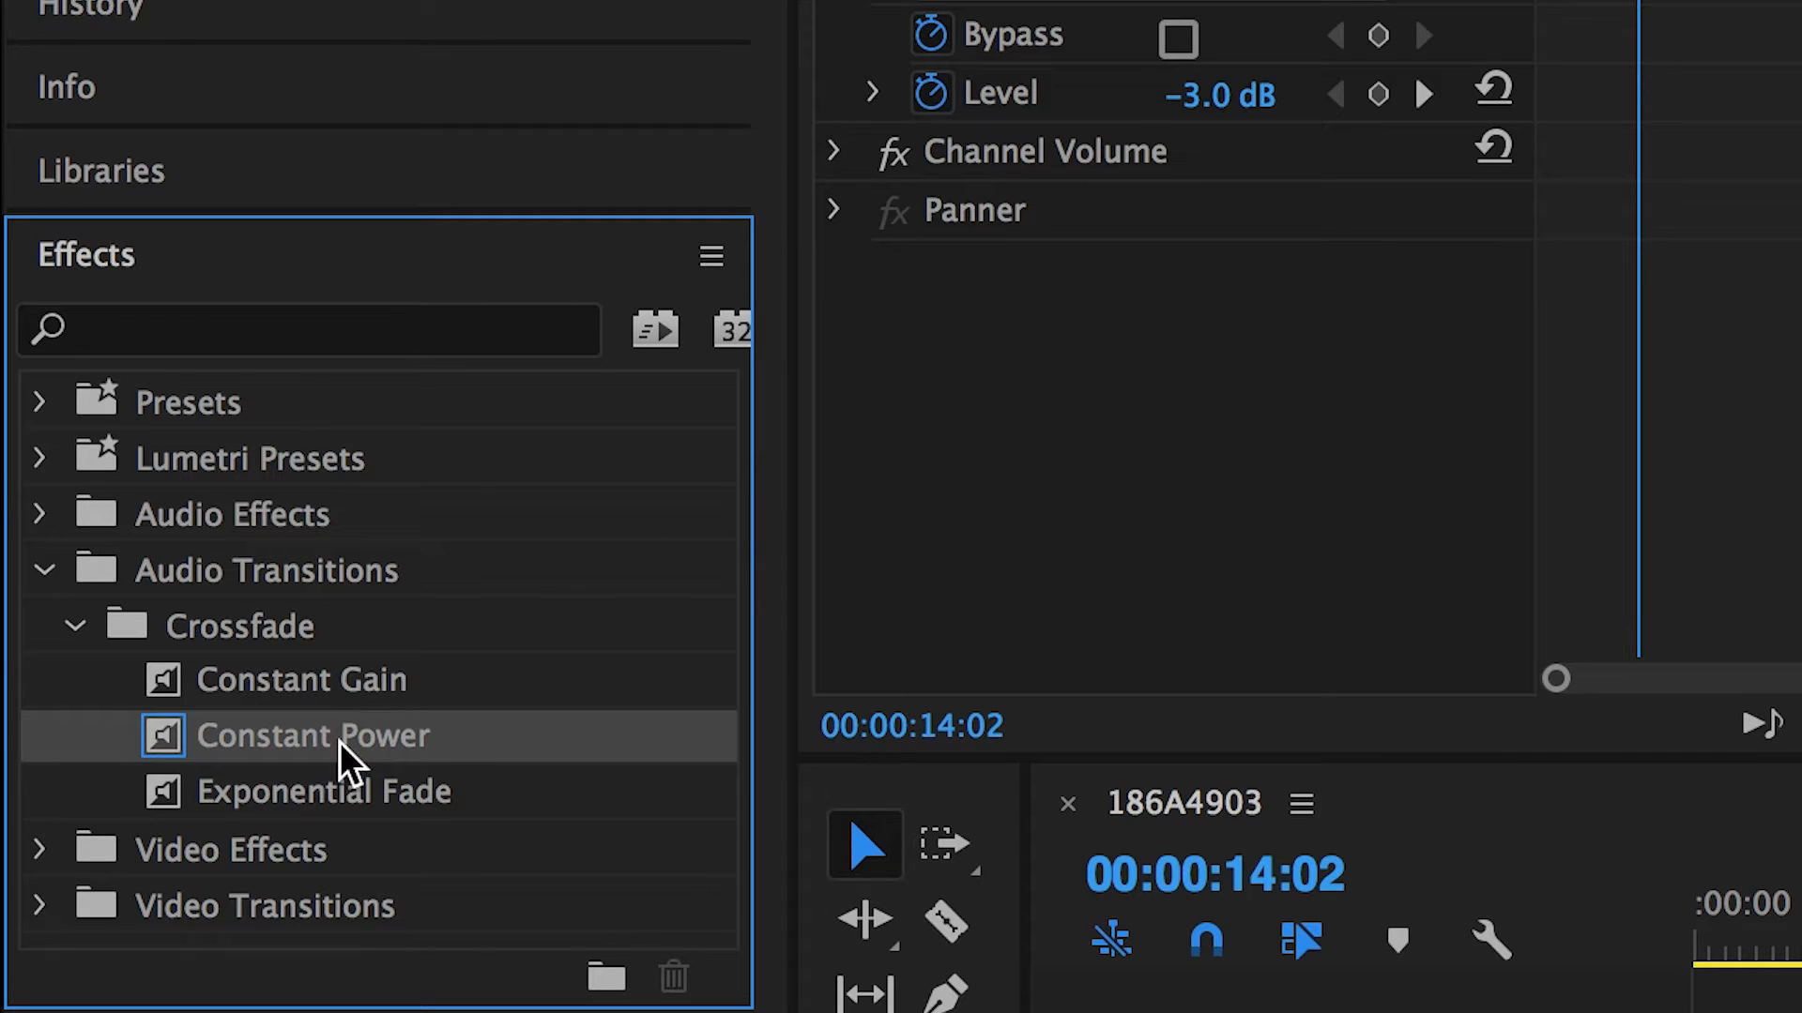
pyautogui.moveTo(340, 743); pyautogui.dragTo(755, 710)
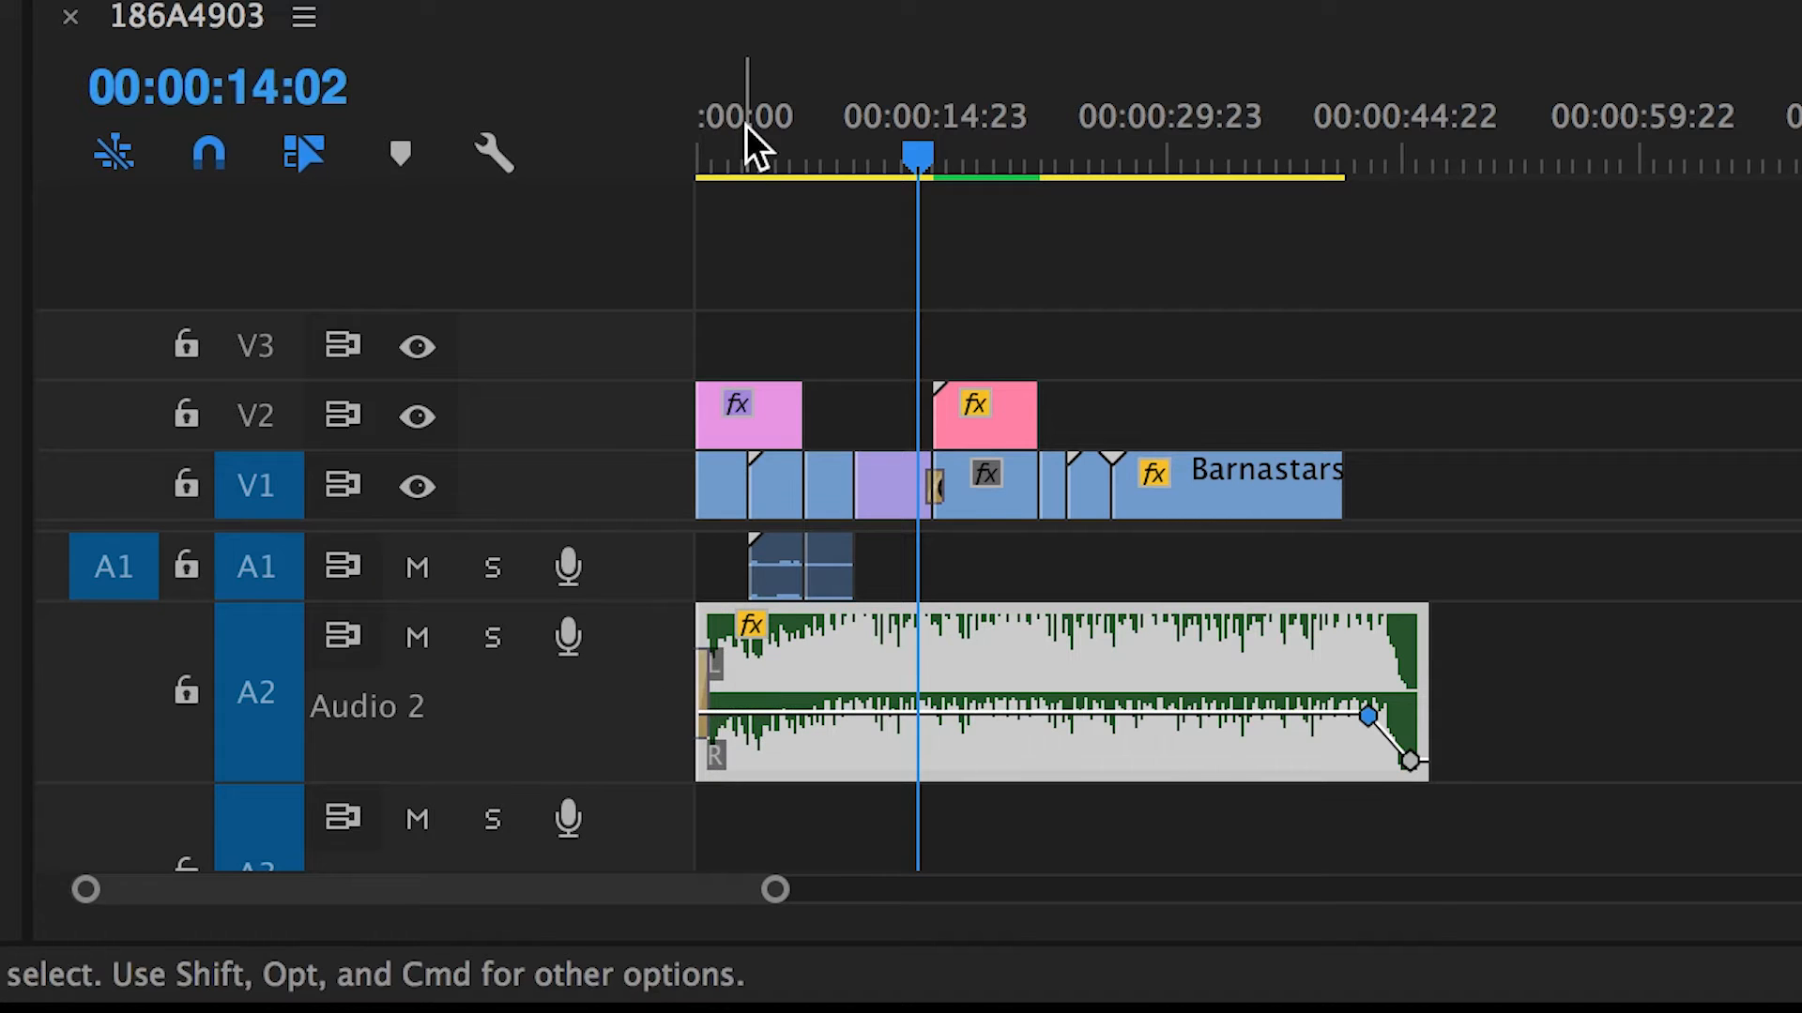
# Play the sequence from its beginning until 00:00:02:22 to check the Constant Power fade on the music clip.
pyautogui.moveTo(746, 126); pyautogui.dragTo(678, 126)
pyautogui.press('=')
pyautogui.press('=')
pyautogui.press('=')
pyautogui.press('=')
pyautogui.press('space')
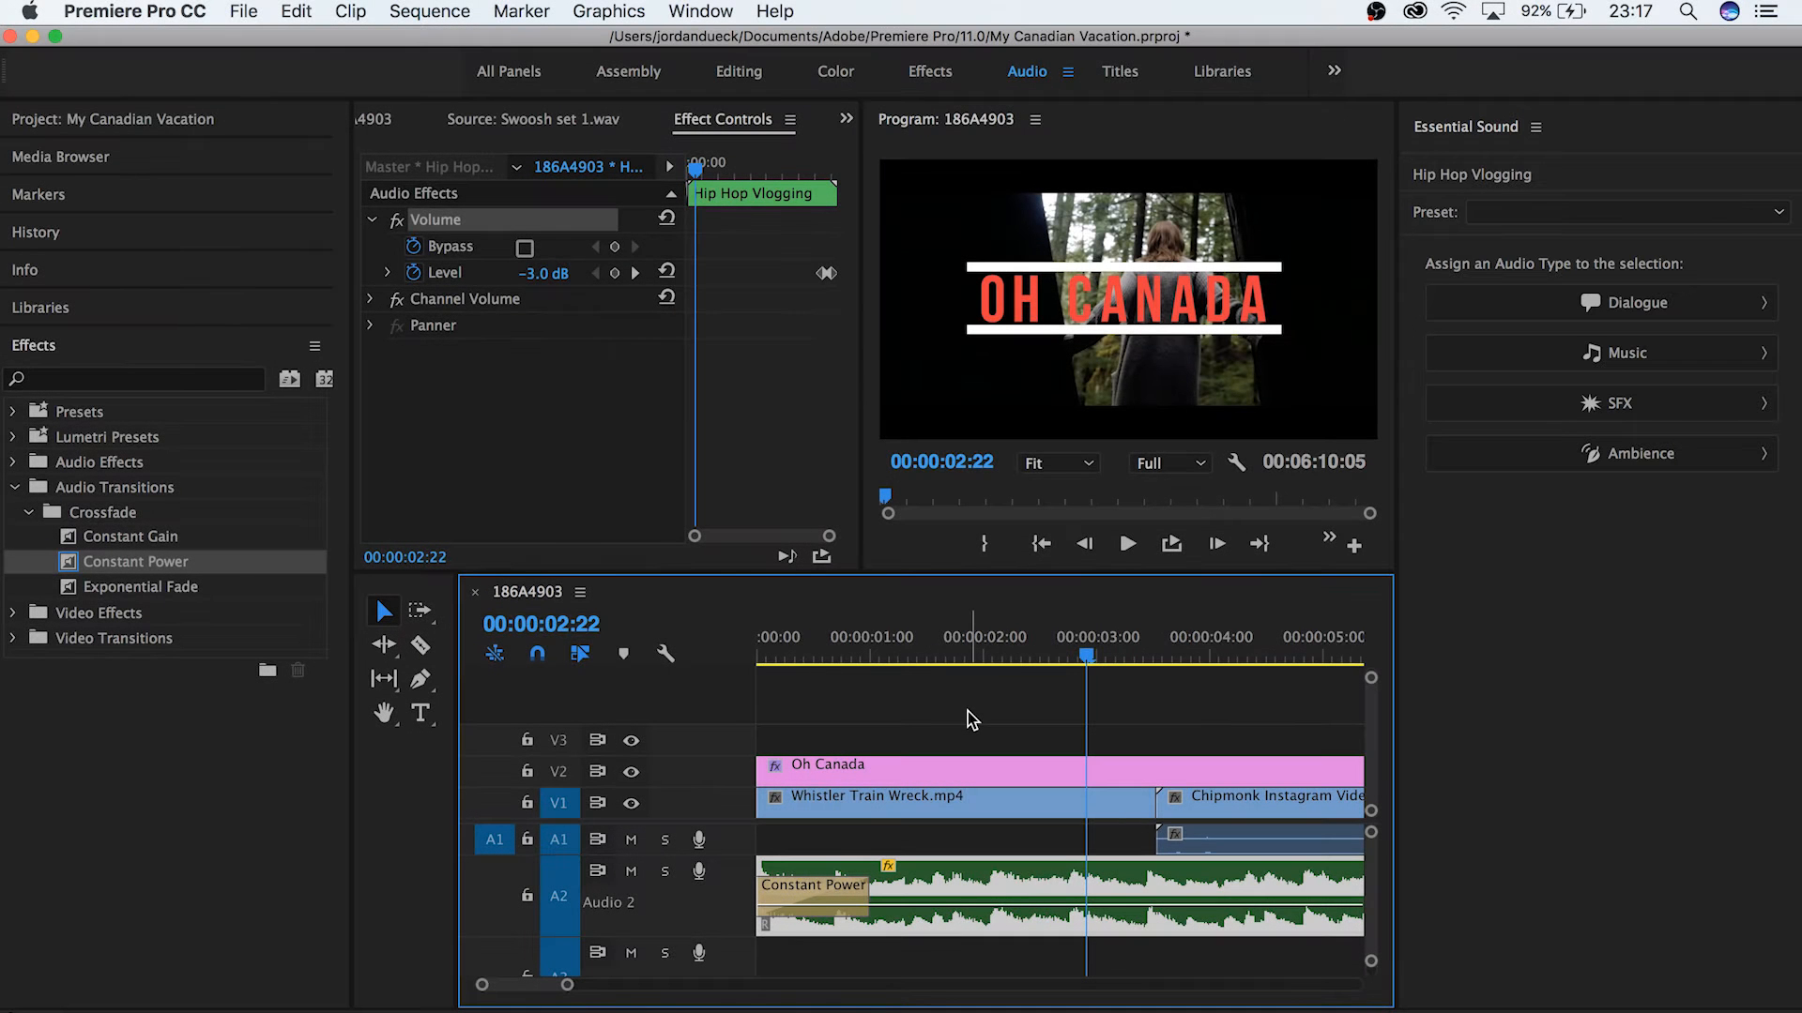
pyautogui.press('-')
pyautogui.press('-')
pyautogui.press('-')
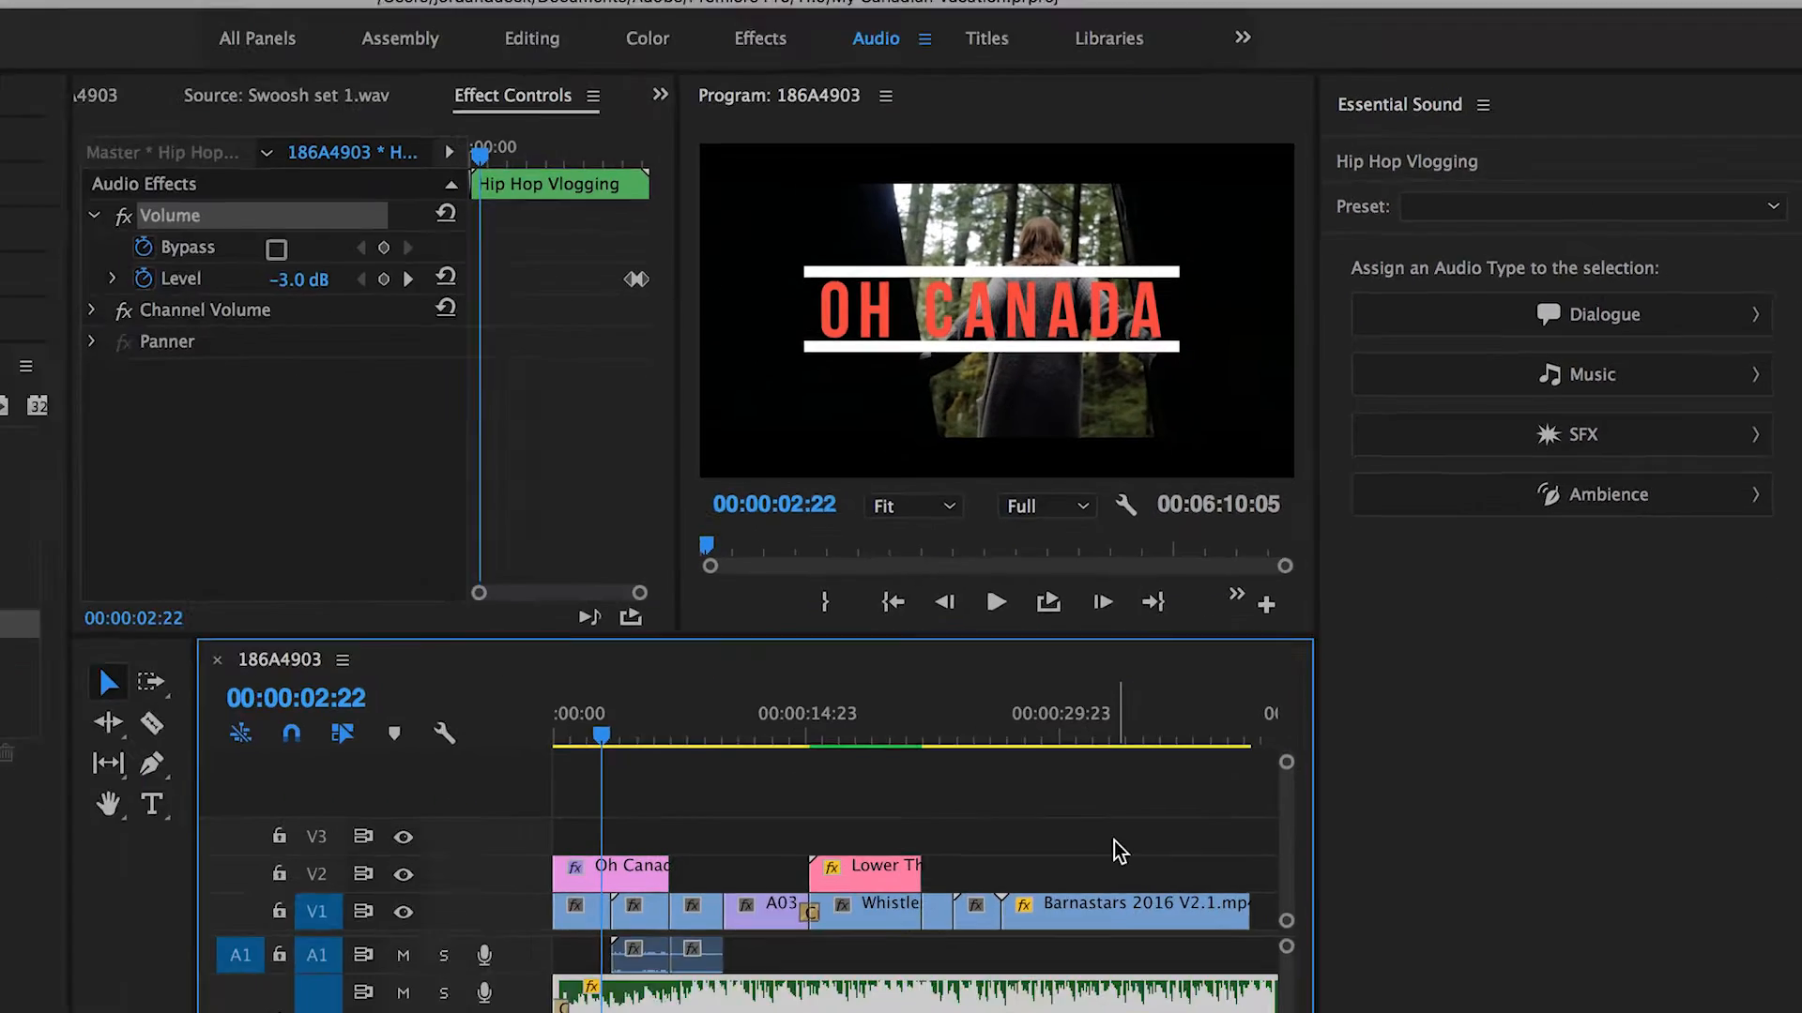
pyautogui.click(1157, 831)
pyautogui.click(1123, 882)
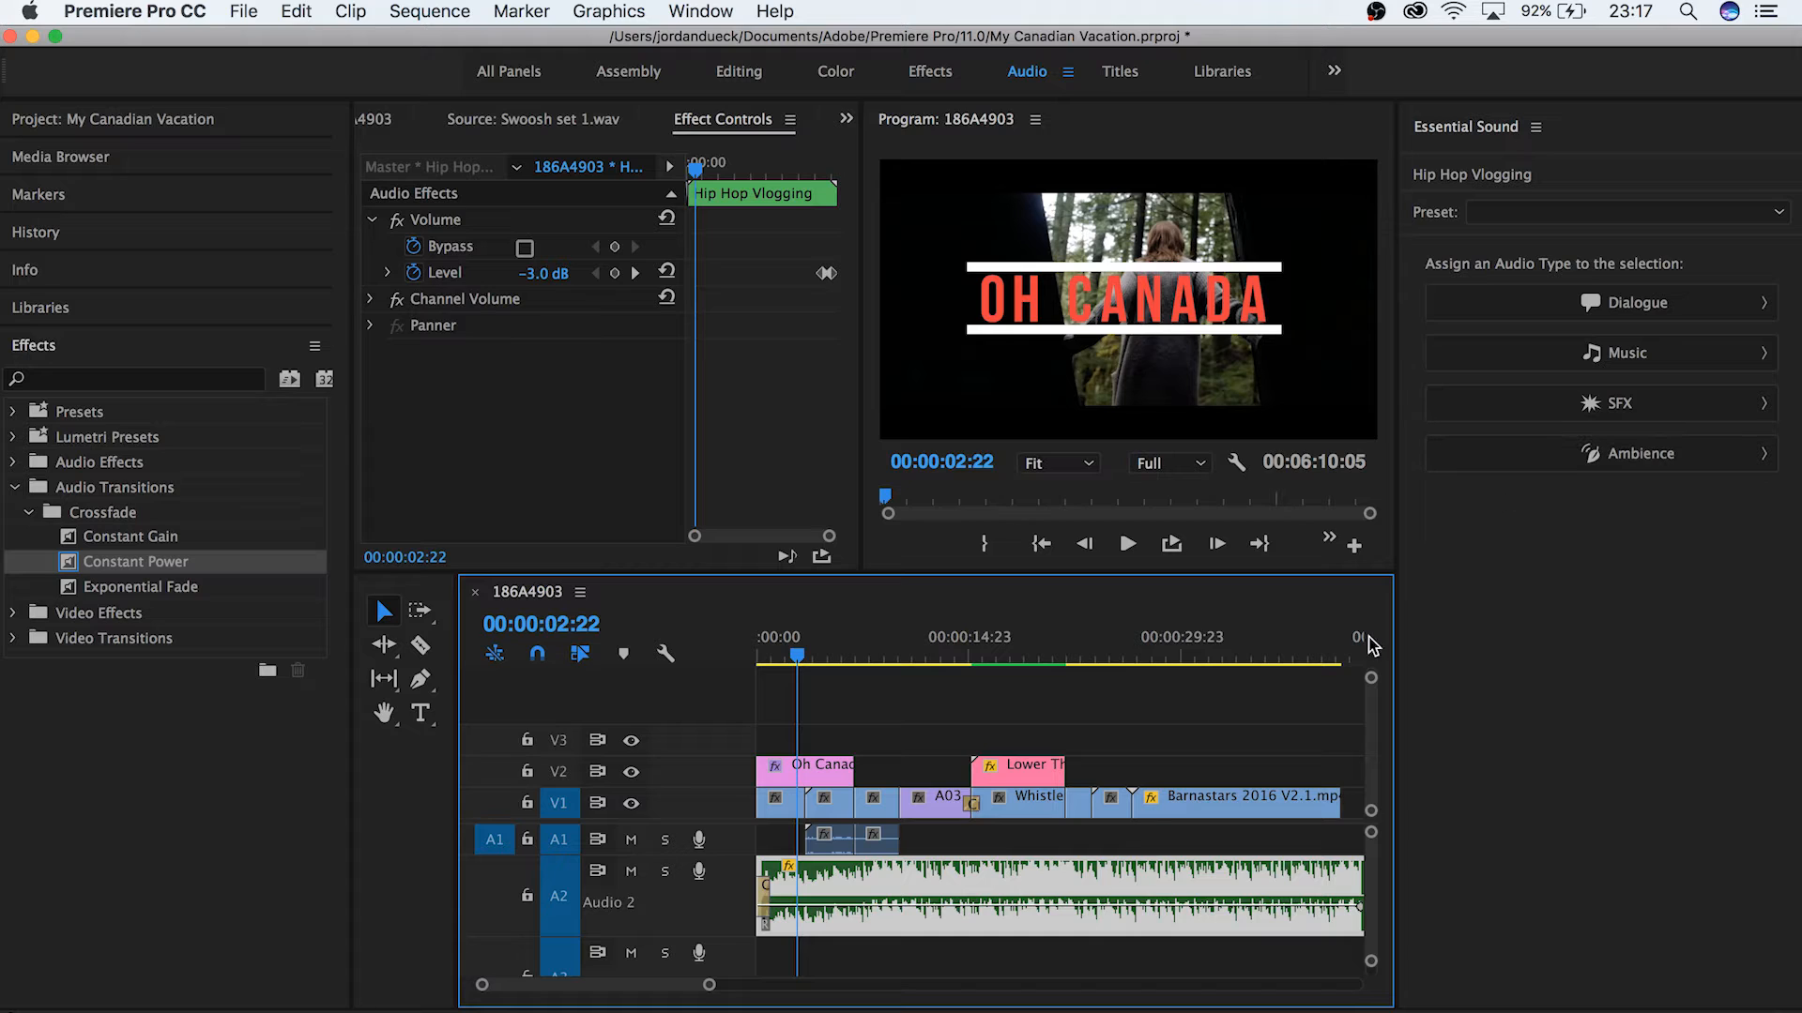
# Move the P1150012.MOV clip and its audio on V1 and A1 to directly after the end of the music clip.
pyautogui.moveTo(978, 841); pyautogui.dragTo(824, 915)
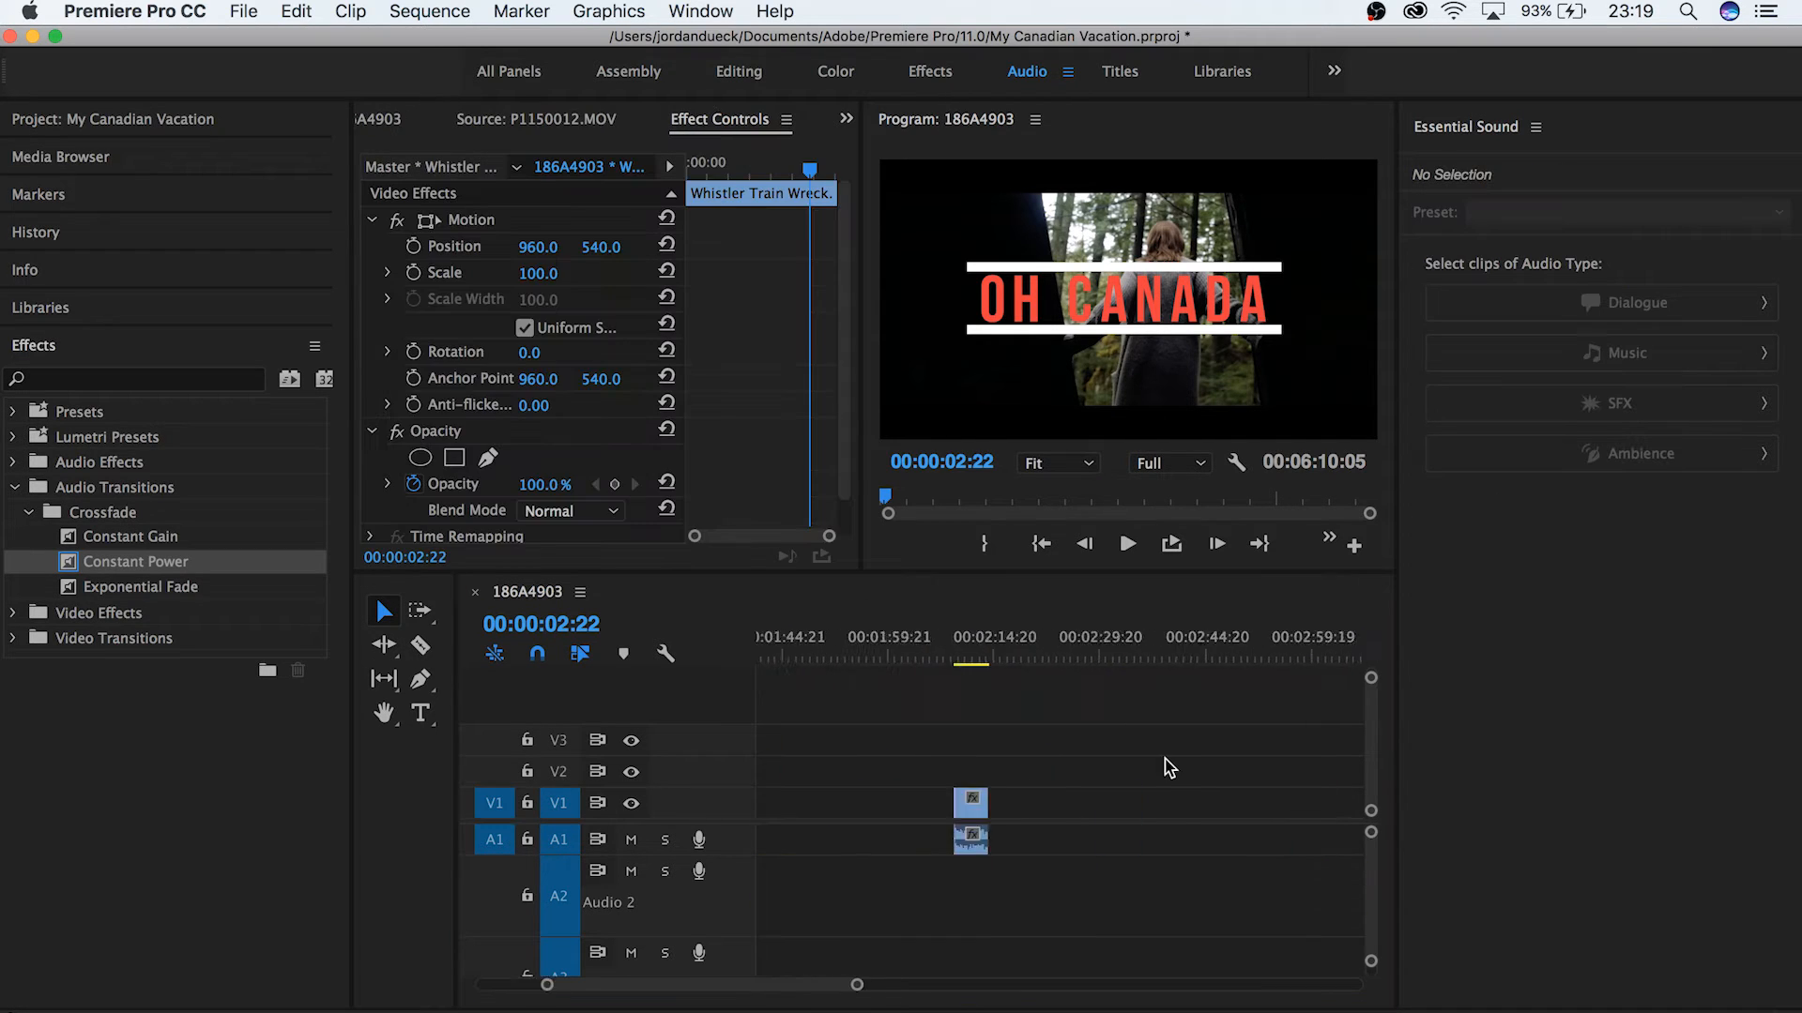
pyautogui.moveTo(1167, 763); pyautogui.dragTo(741, 826)
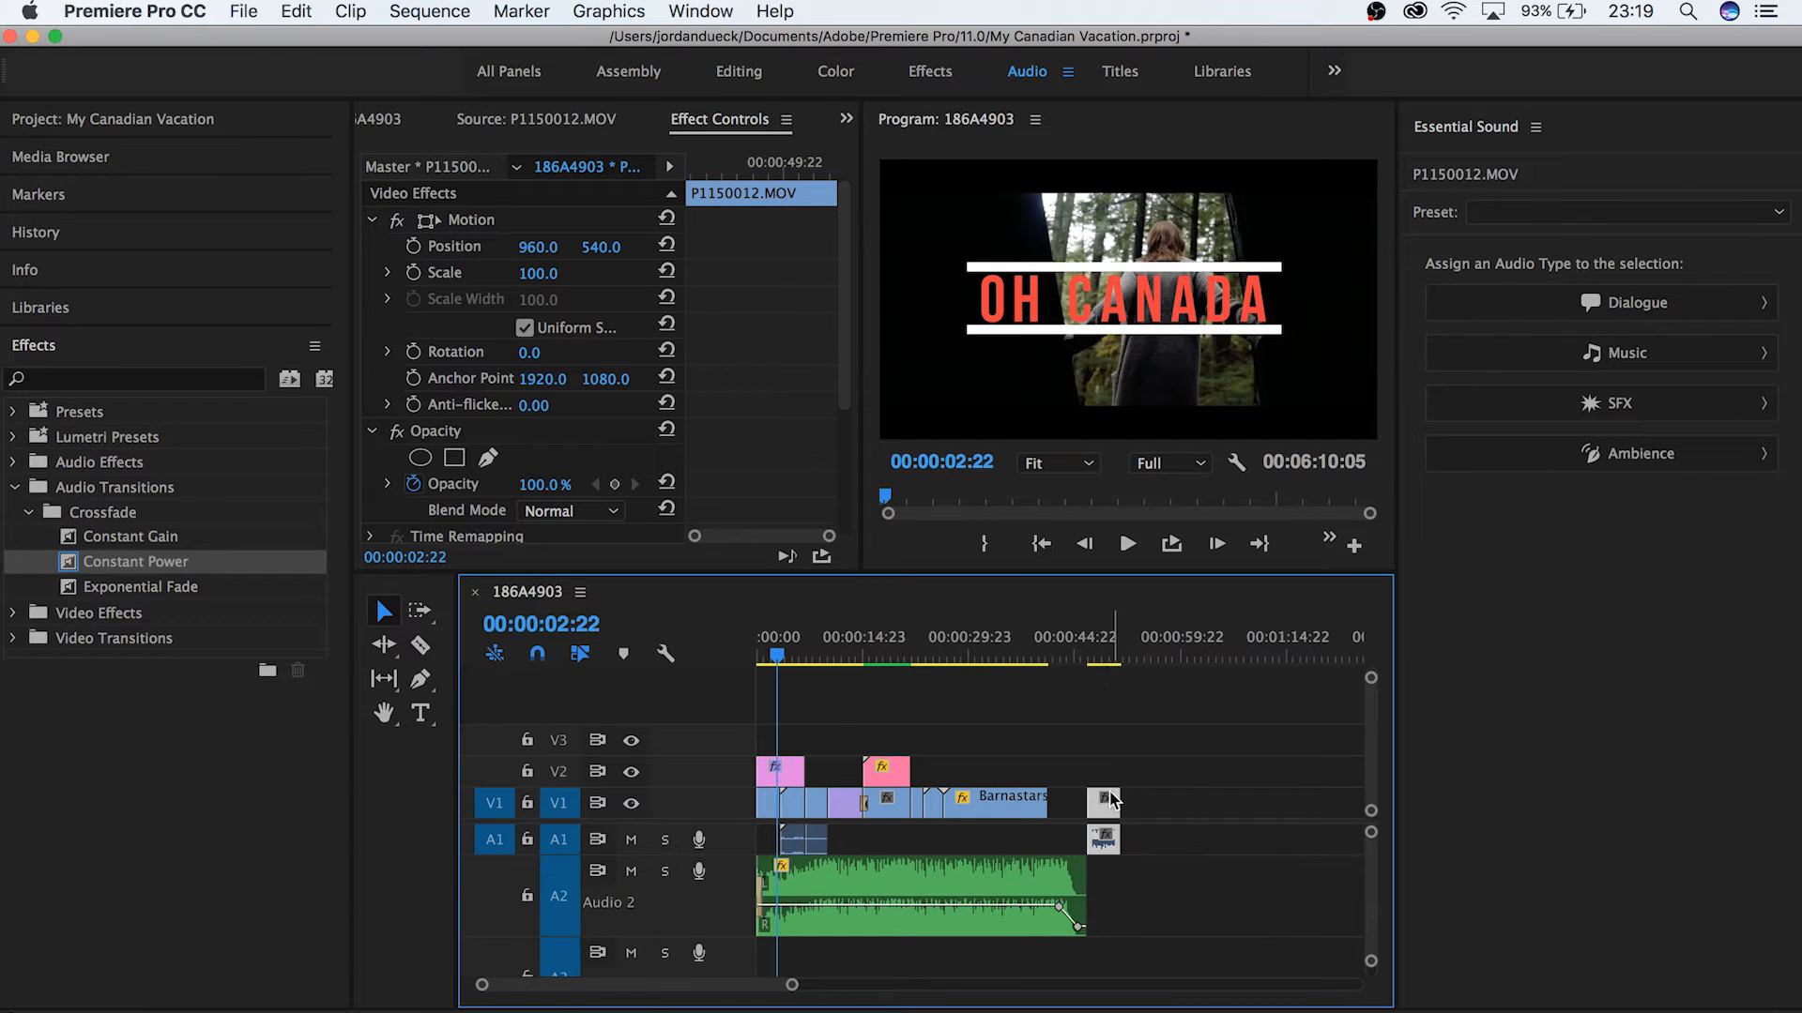
# Play the P1150012.MOV clip after the music clip to check its speech, and return the playhead to the clip's start.
pyautogui.click(1093, 654)
pyautogui.press('space')
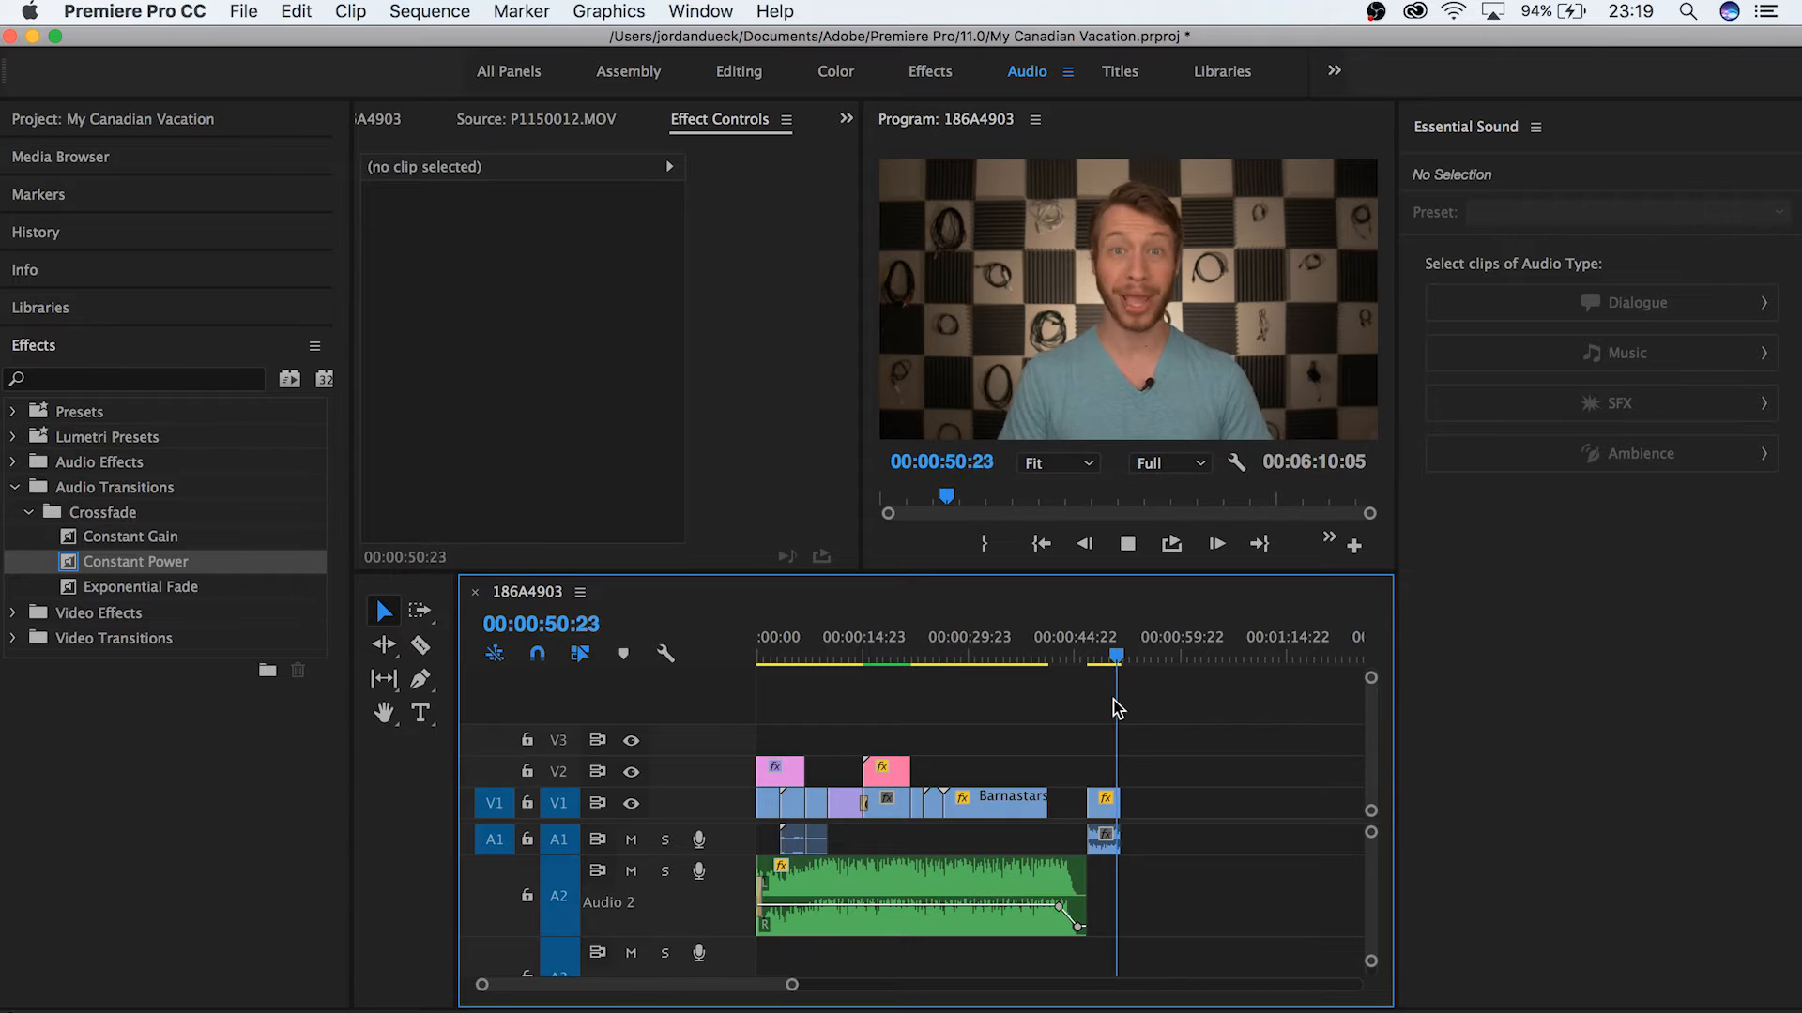
pyautogui.press('space')
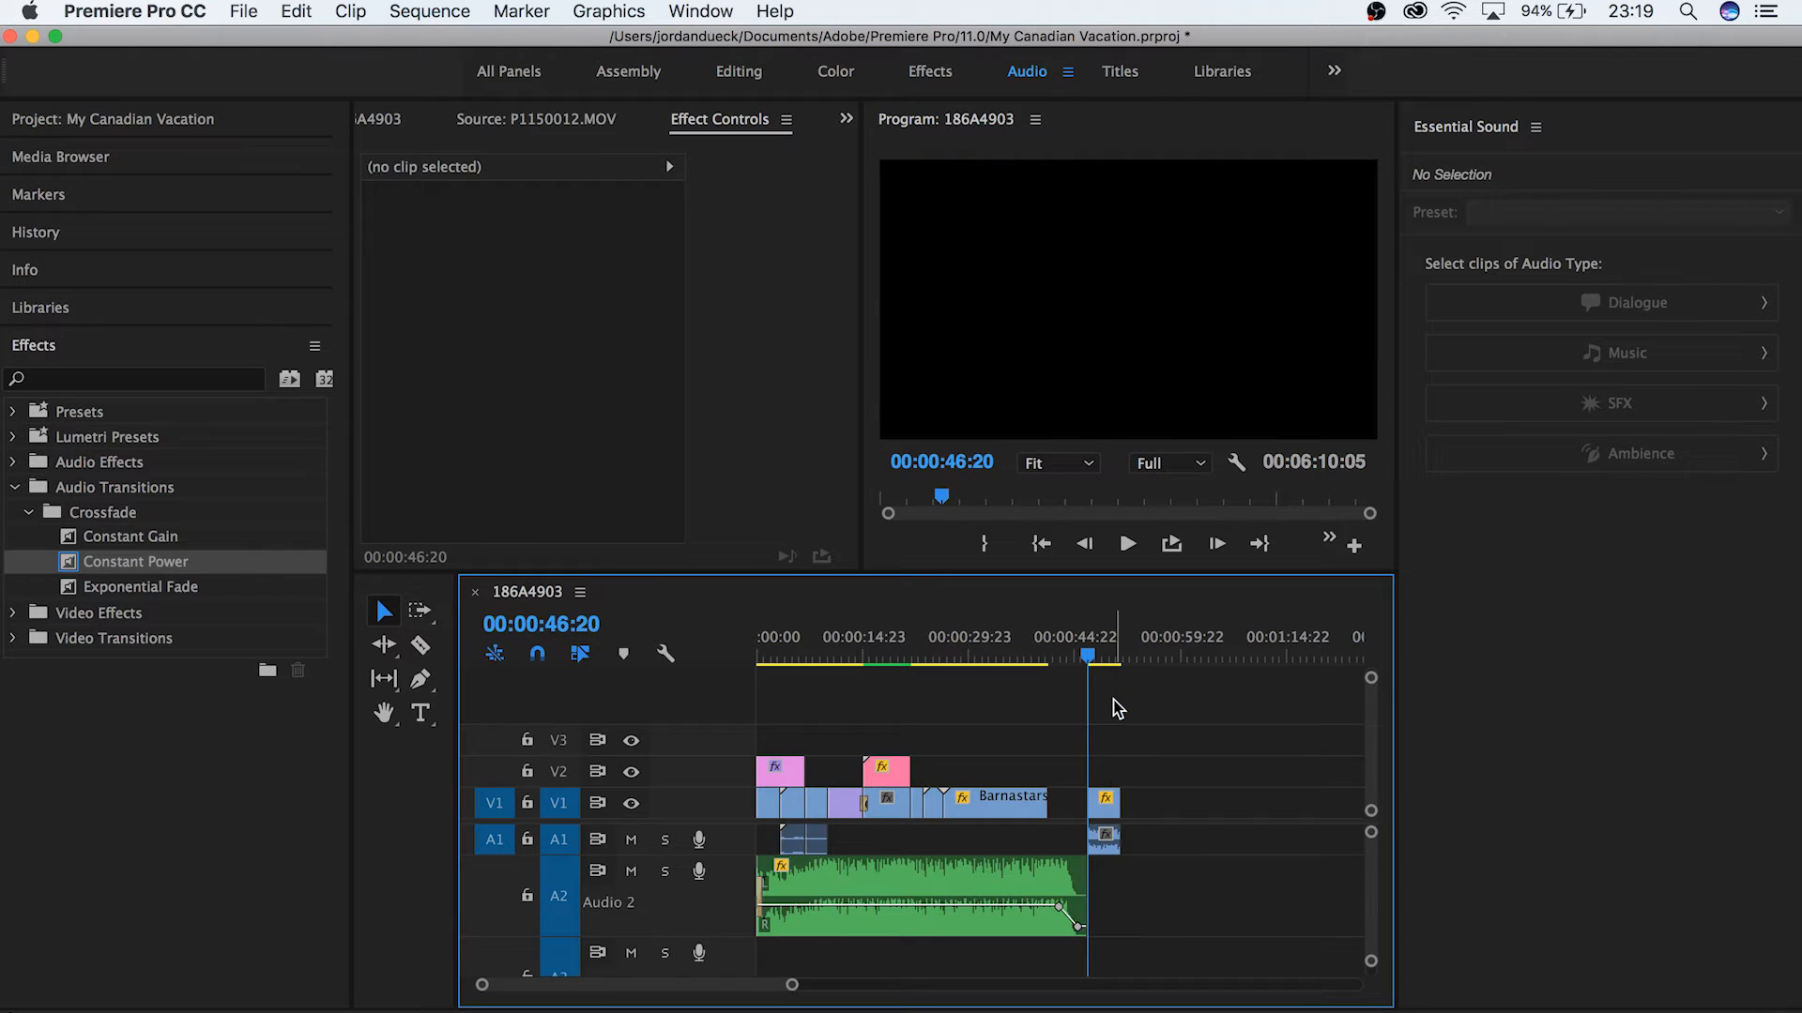
# Assign the Dialogue audio type to the P1150012.MOV clip and show its Loudness settings.
pyautogui.click(1101, 850)
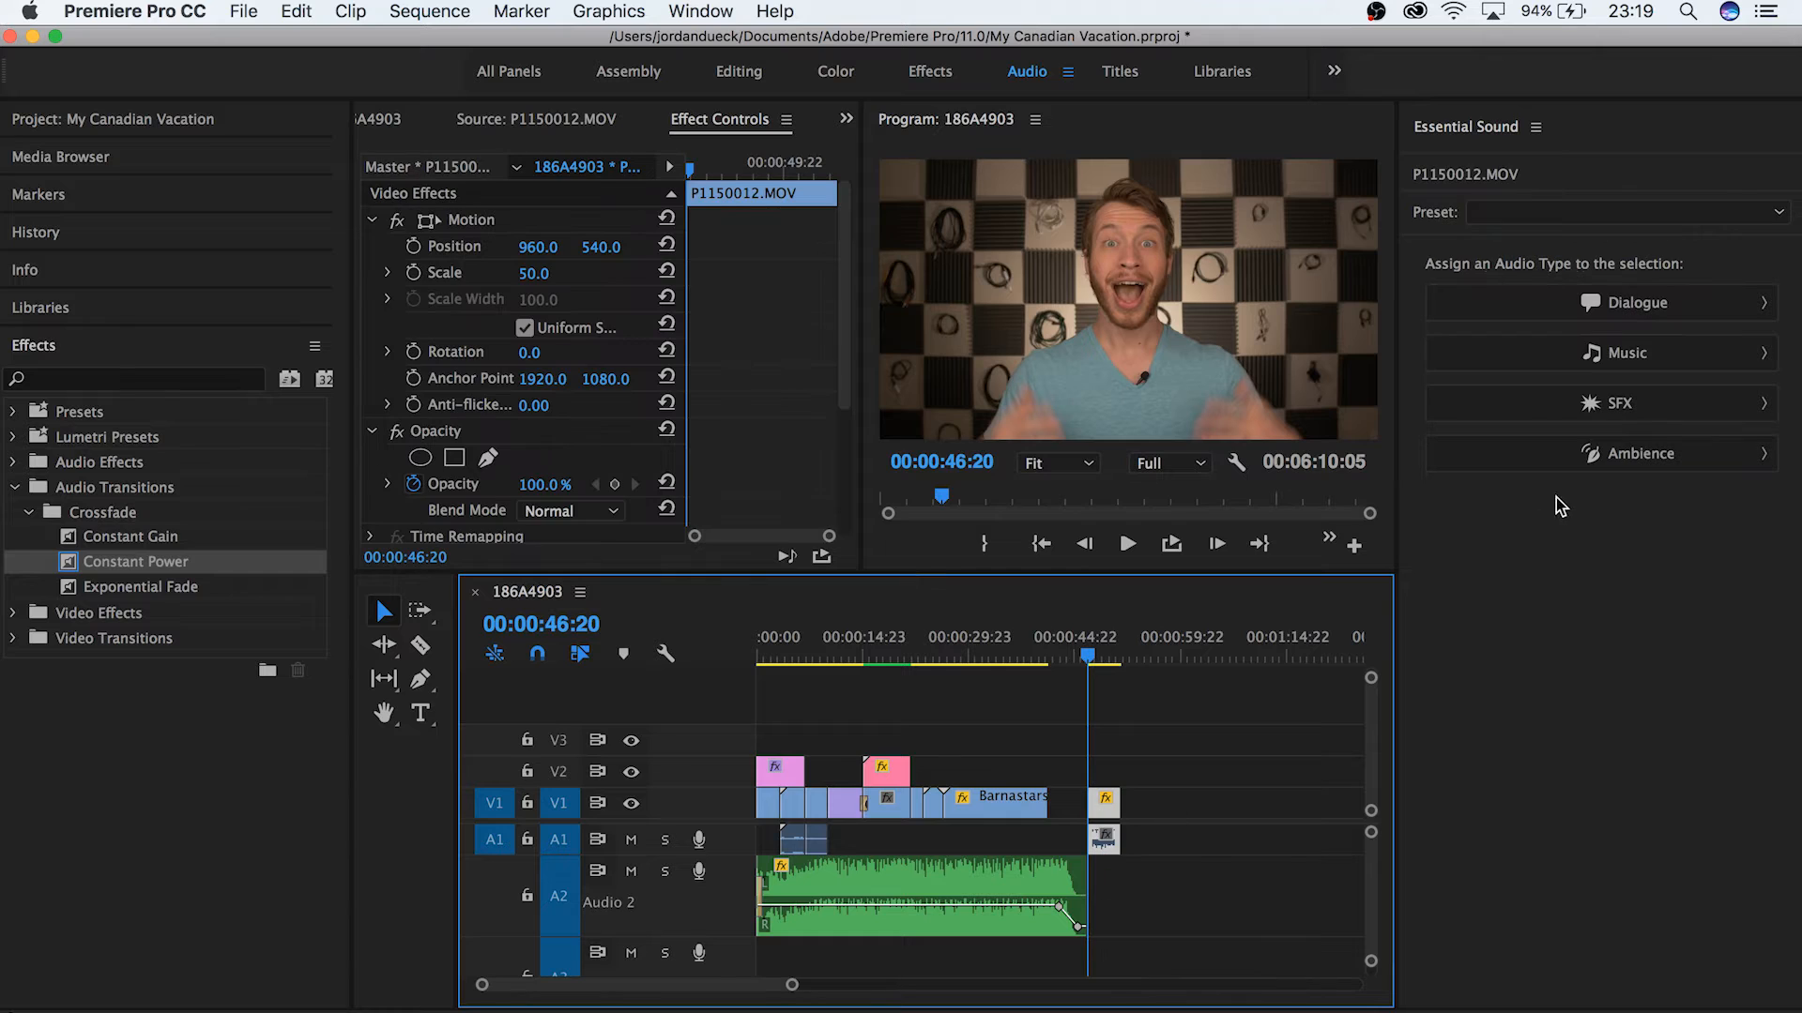
pyautogui.click(1557, 315)
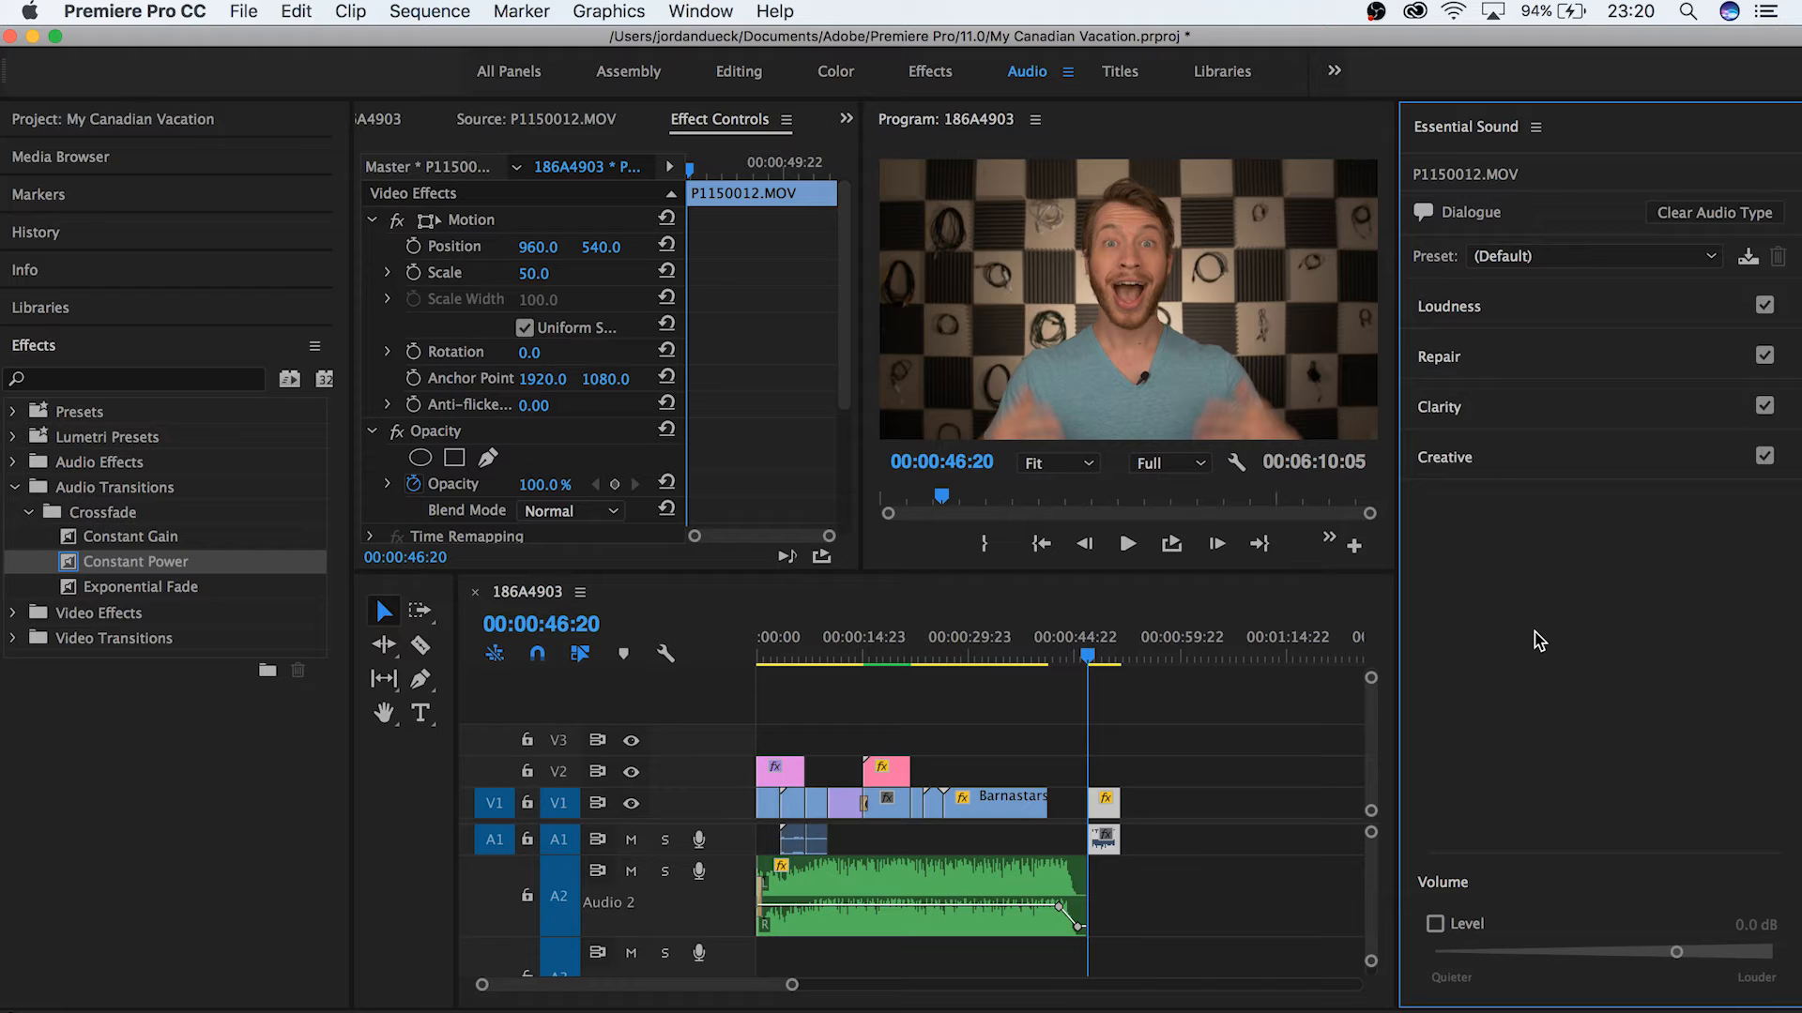
pyautogui.click(1567, 317)
# Zoom in on the timeline and expand tracks A1 and V1 to show the clip's waveform and thumbnail.
pyautogui.click(1264, 822)
pyautogui.press('=')
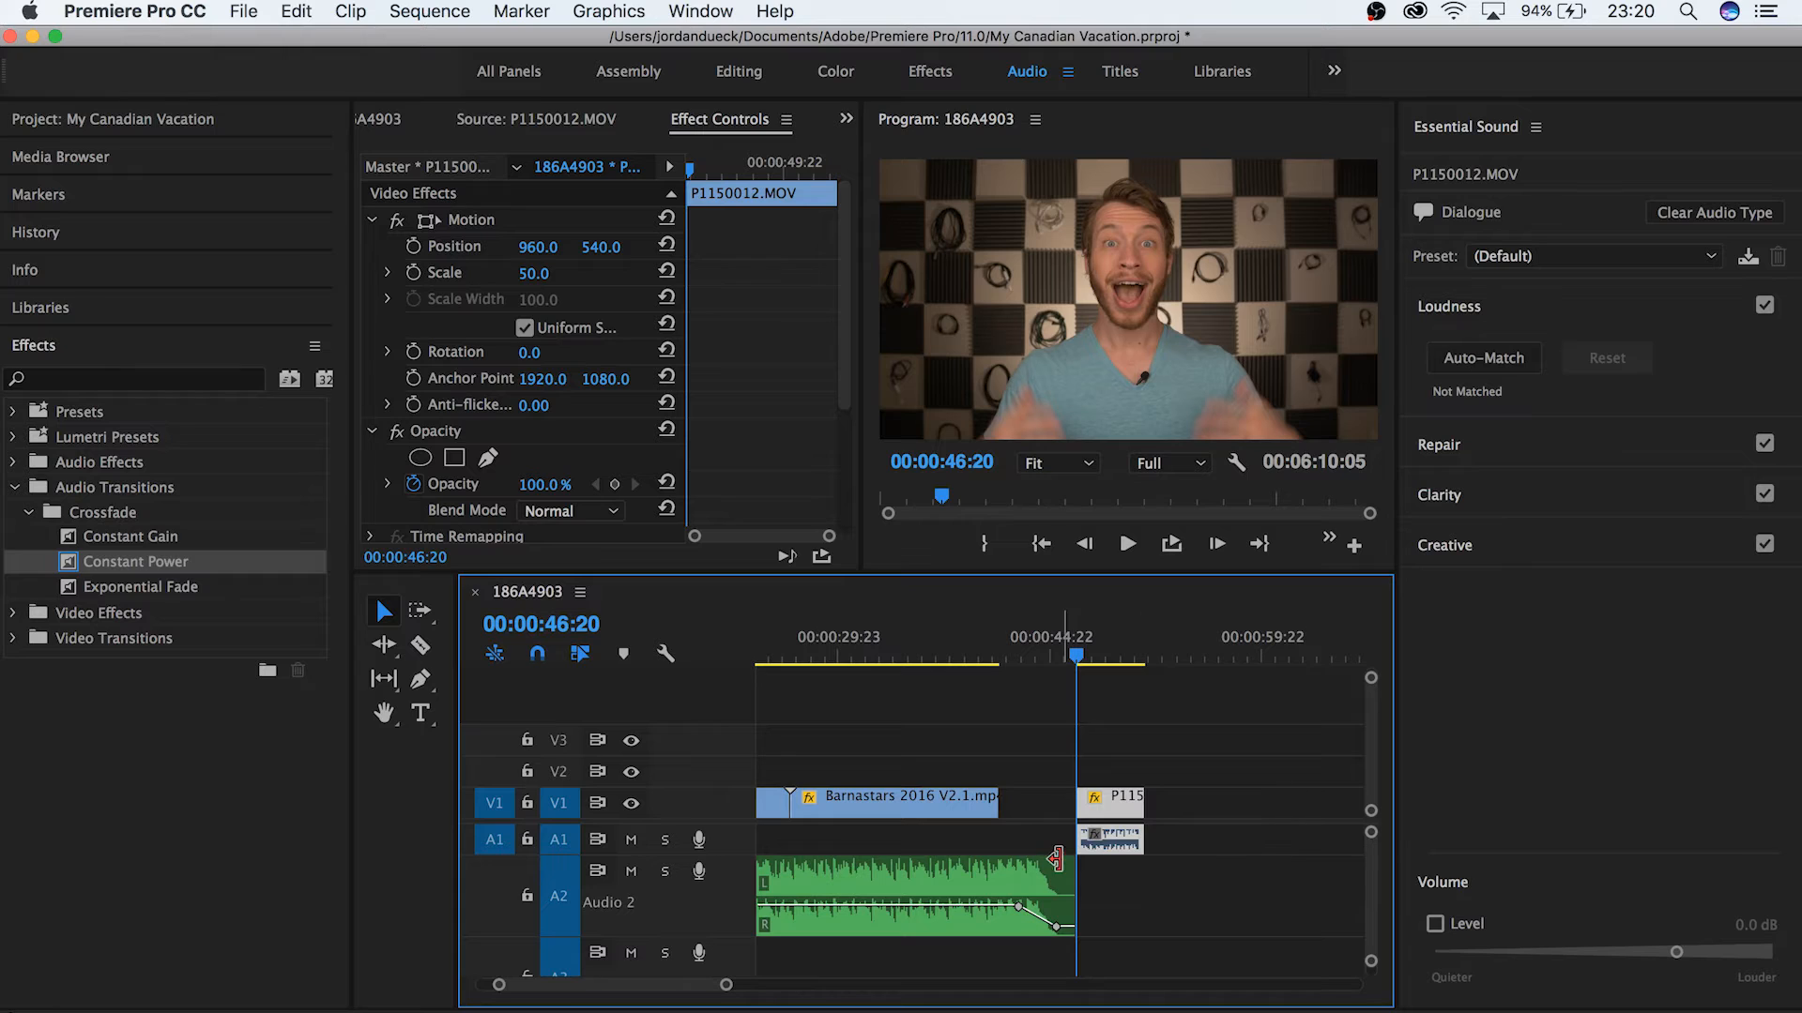
pyautogui.doubleClick(695, 841)
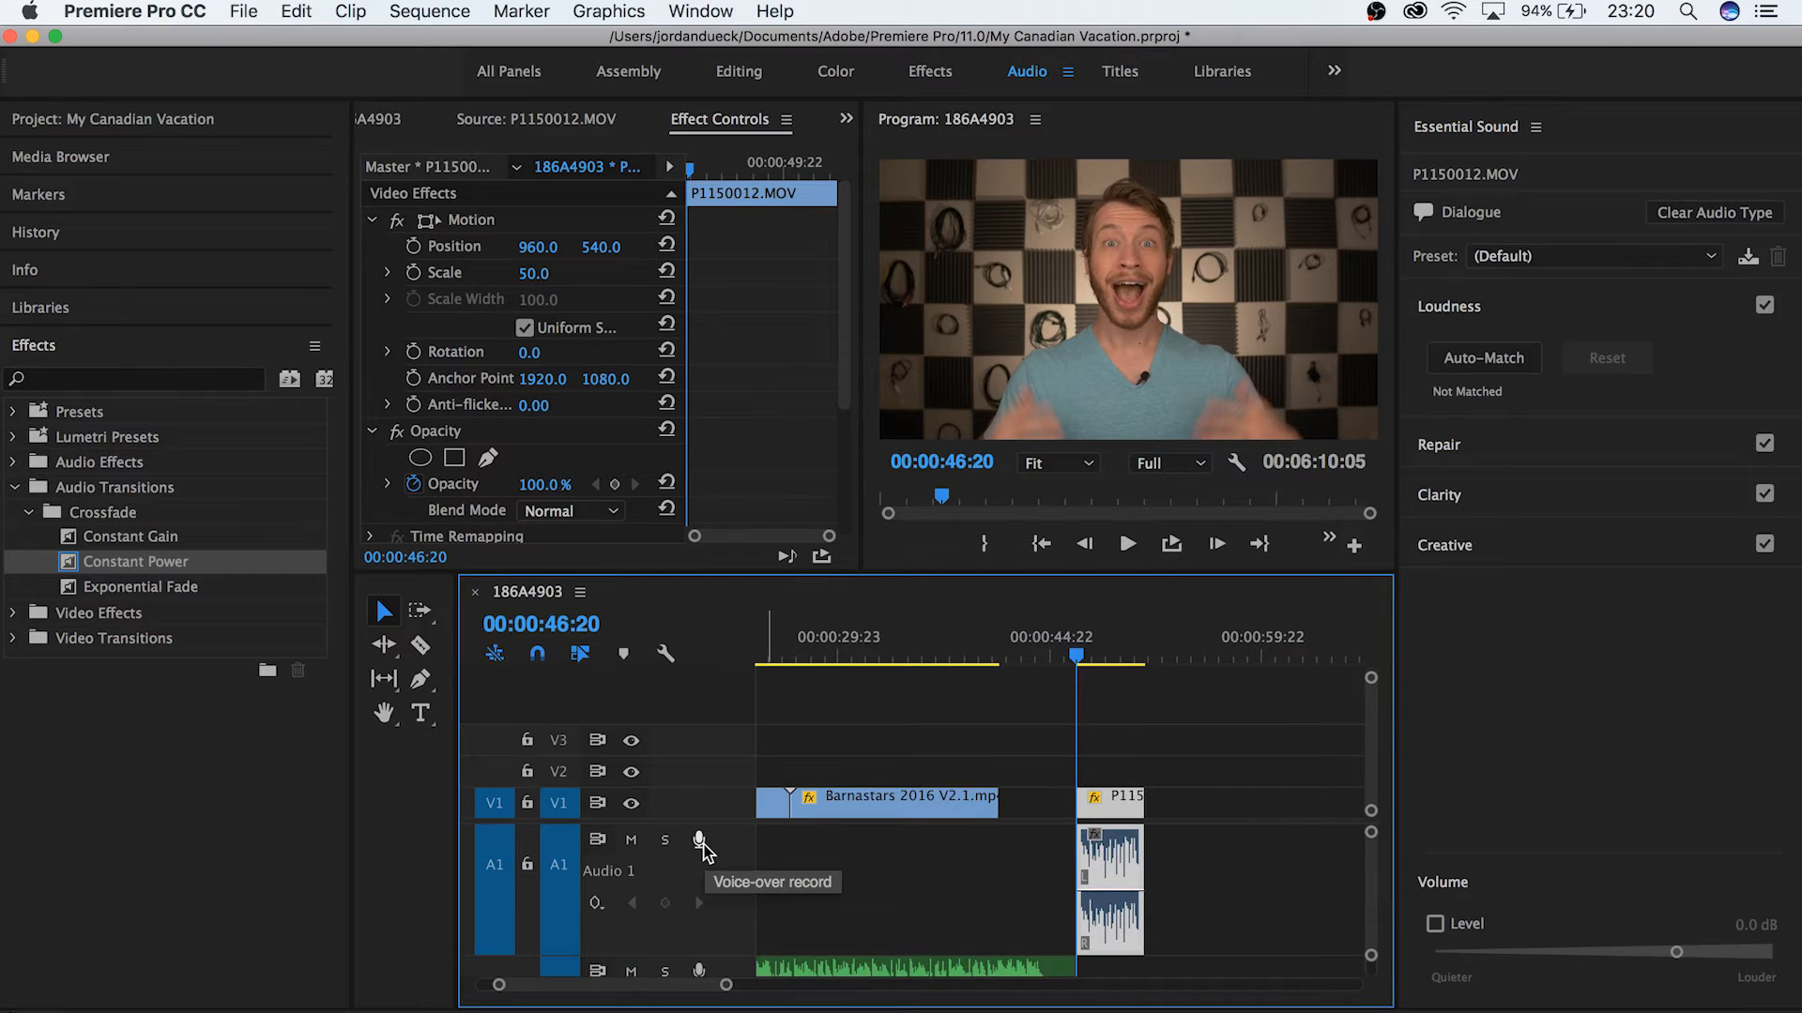
pyautogui.doubleClick(676, 804)
# Auto-match the loudness of the P1150012.MOV dialogue and reset the match.
pyautogui.click(1573, 311)
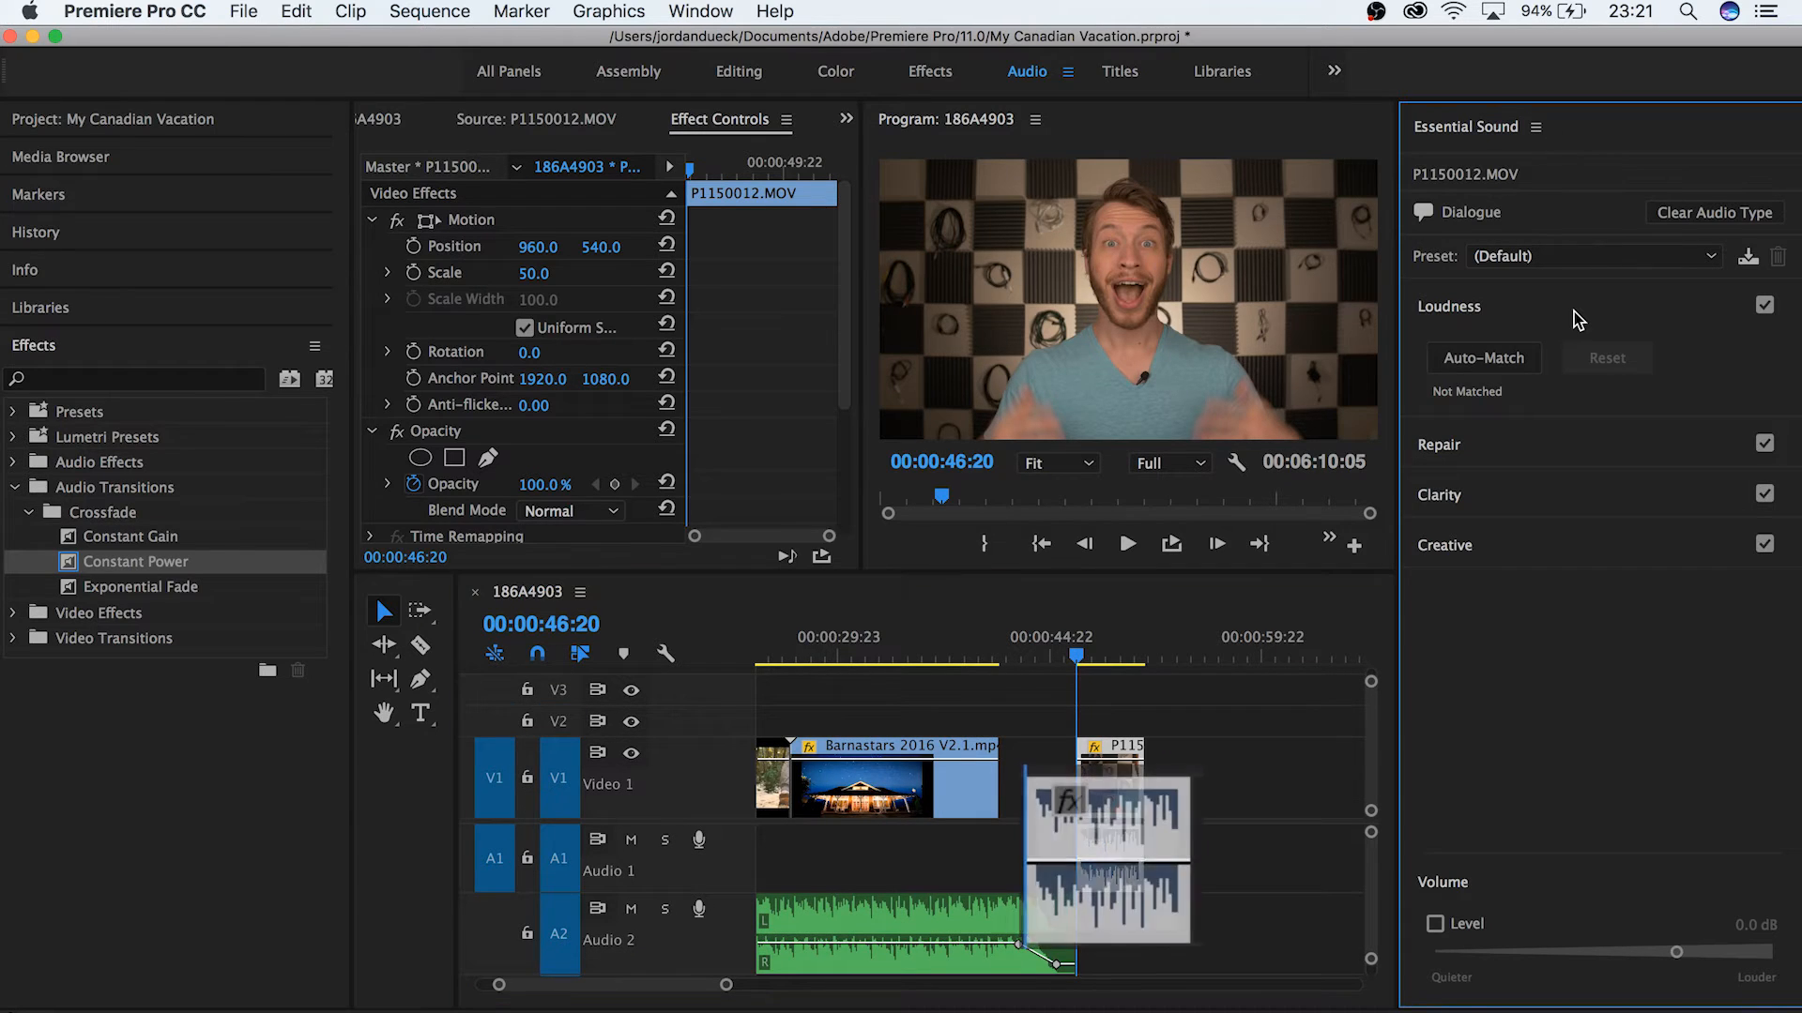
pyautogui.click(1512, 363)
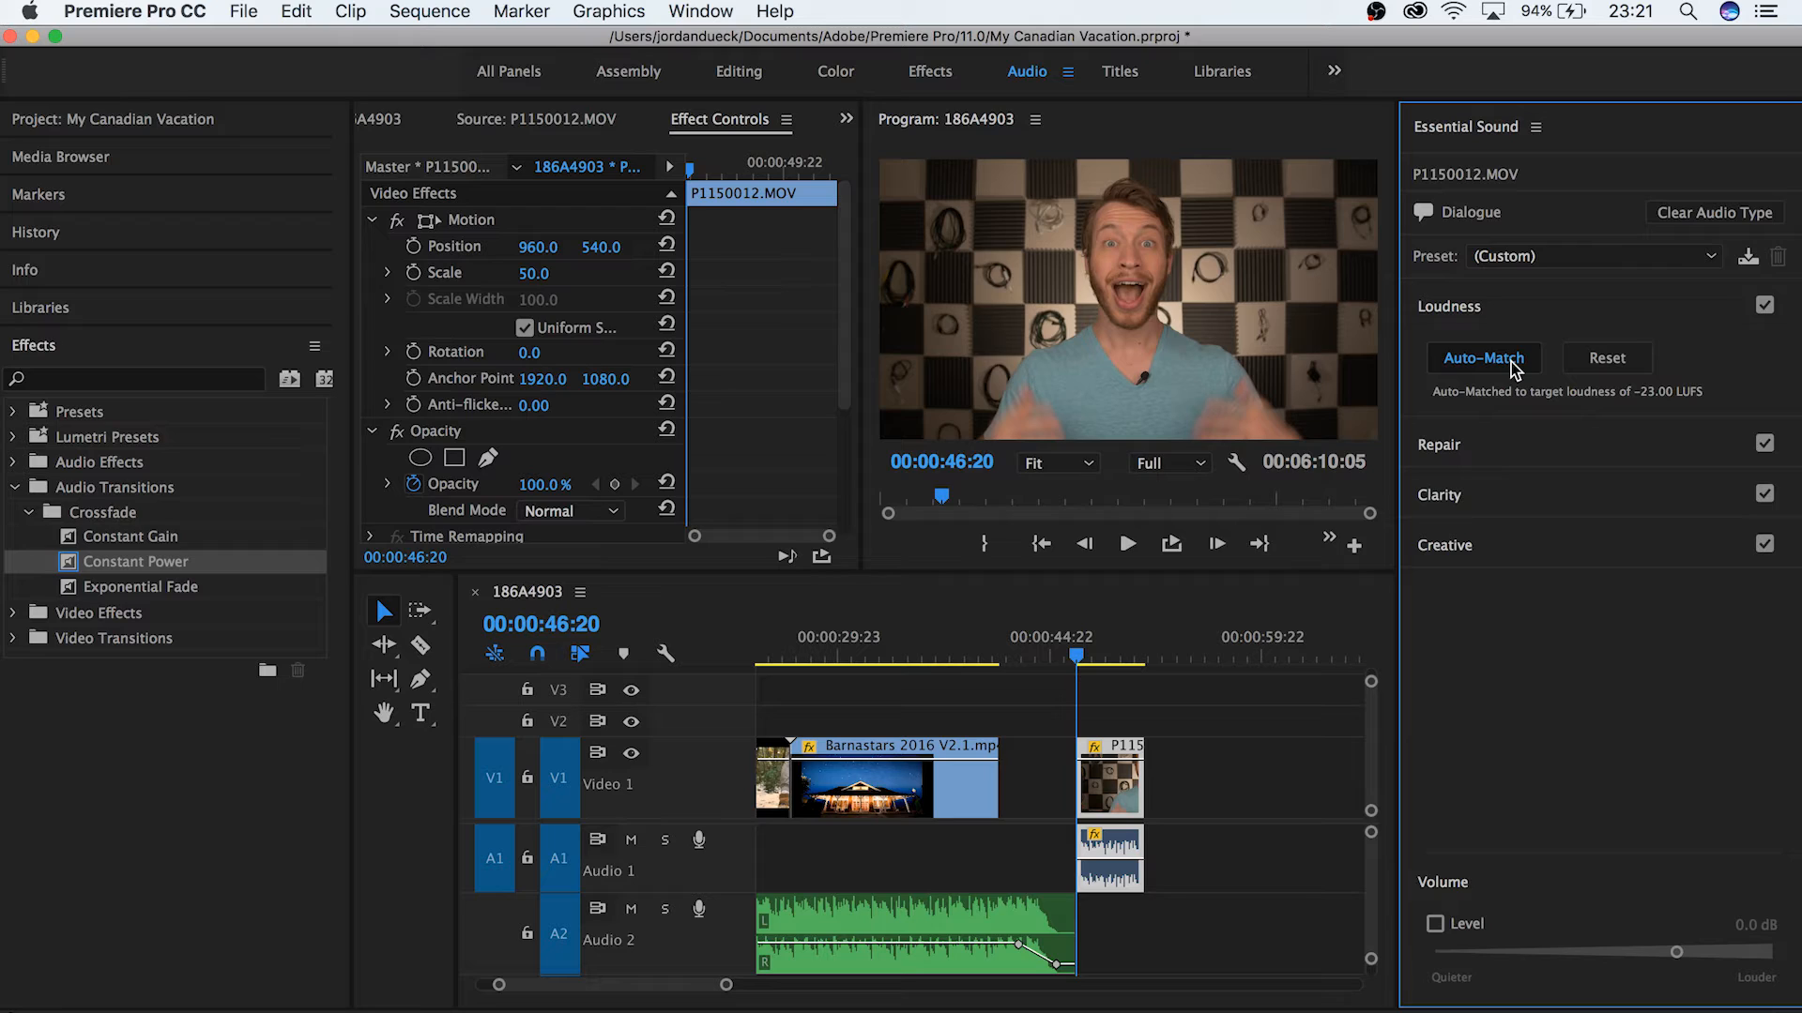
pyautogui.click(1586, 359)
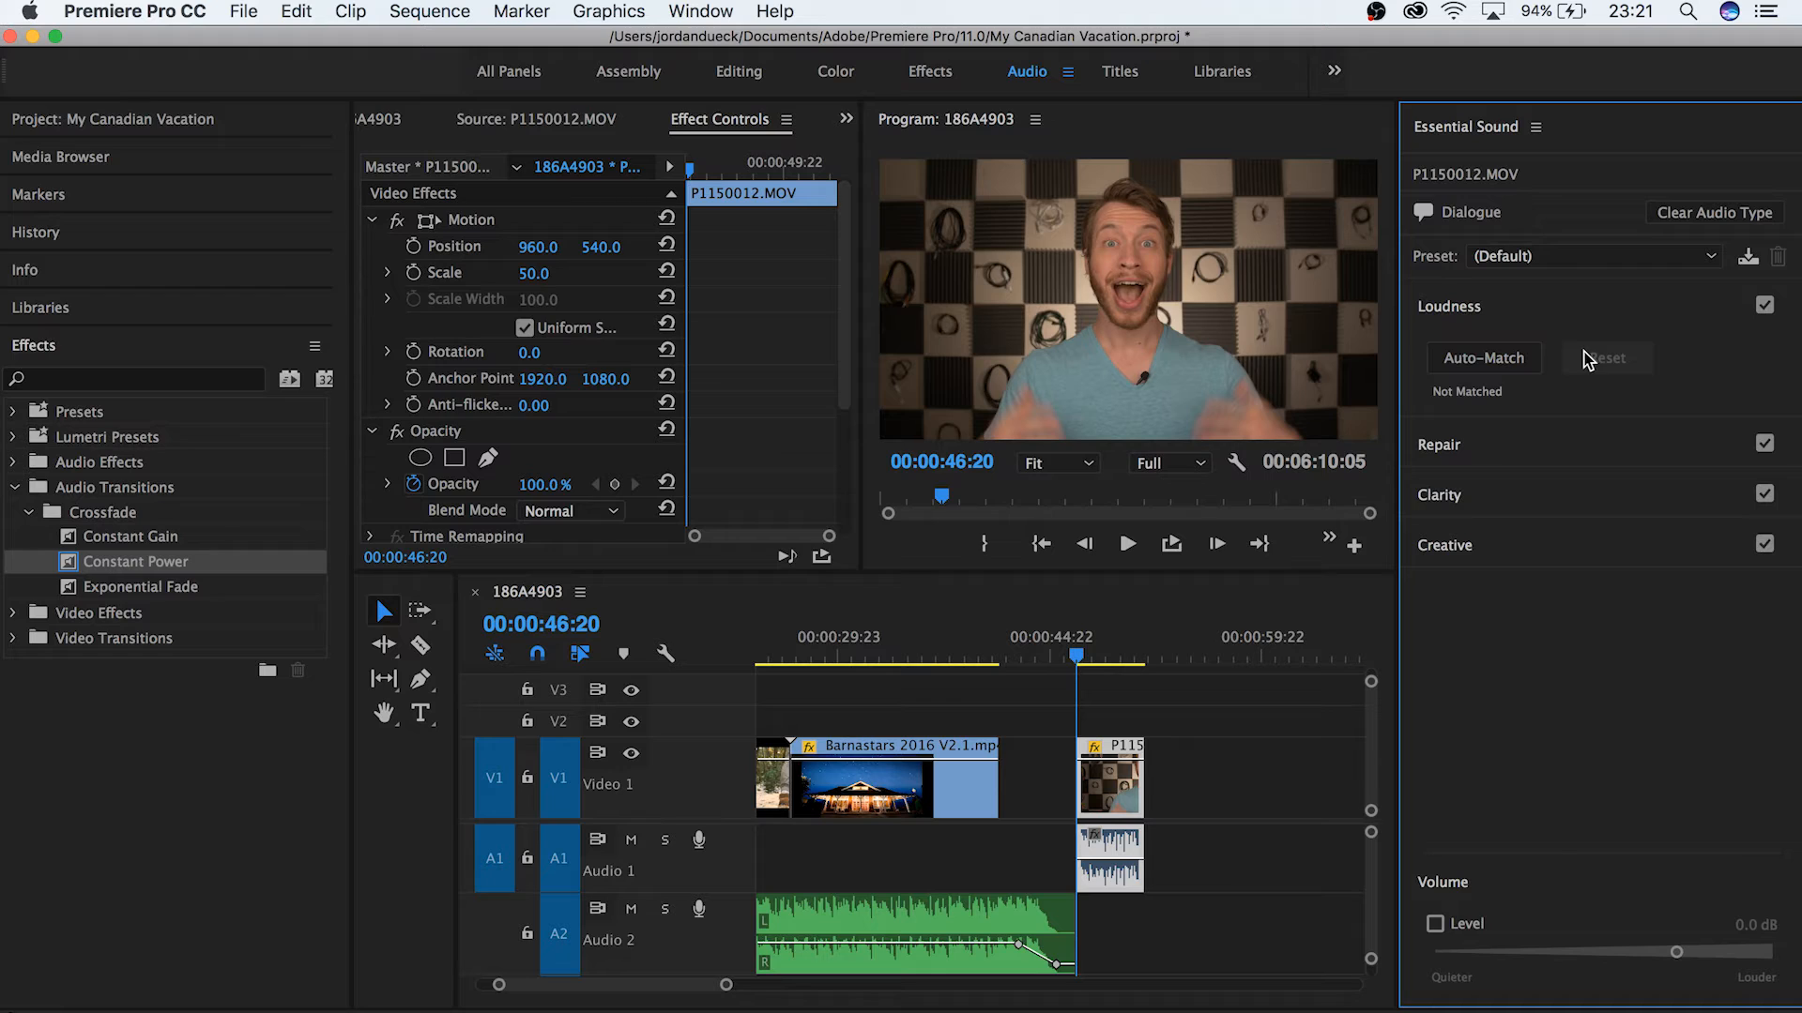
# Show the Repair settings instead of Loudness, and try switching Reduce Noise on and off for the P1150012.MOV dialogue.
pyautogui.click(1590, 324)
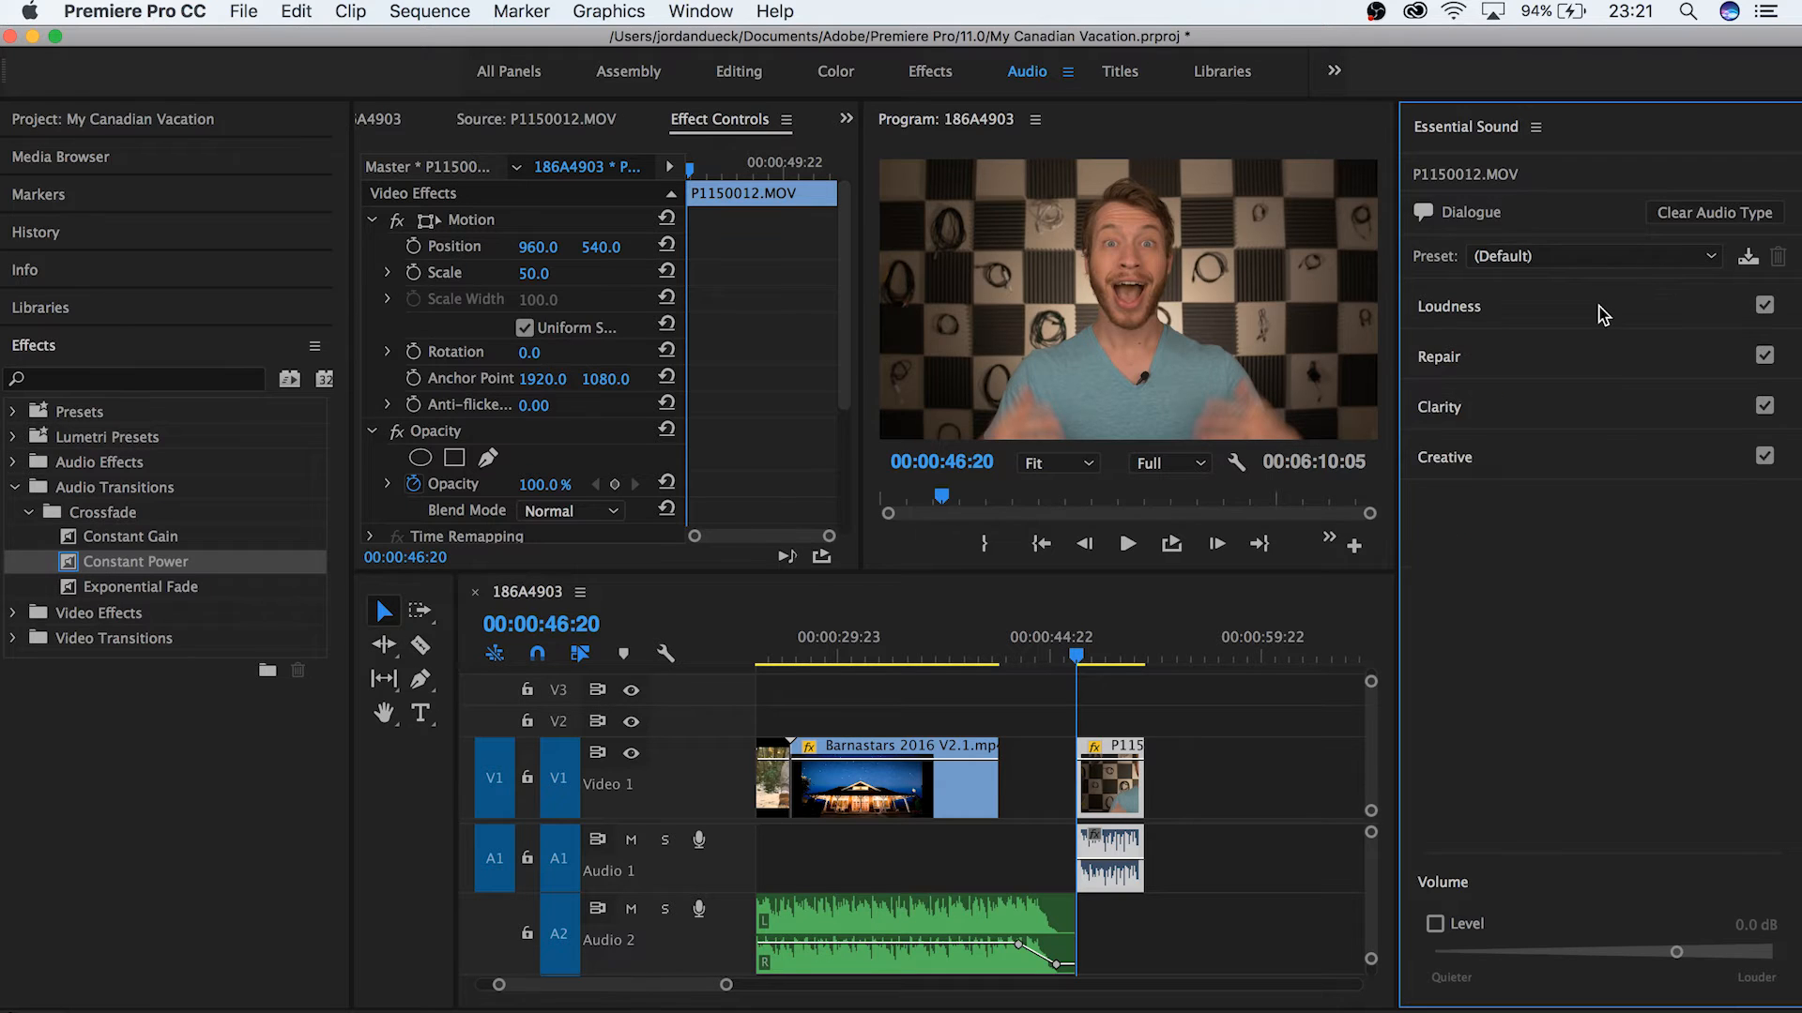
pyautogui.click(1574, 354)
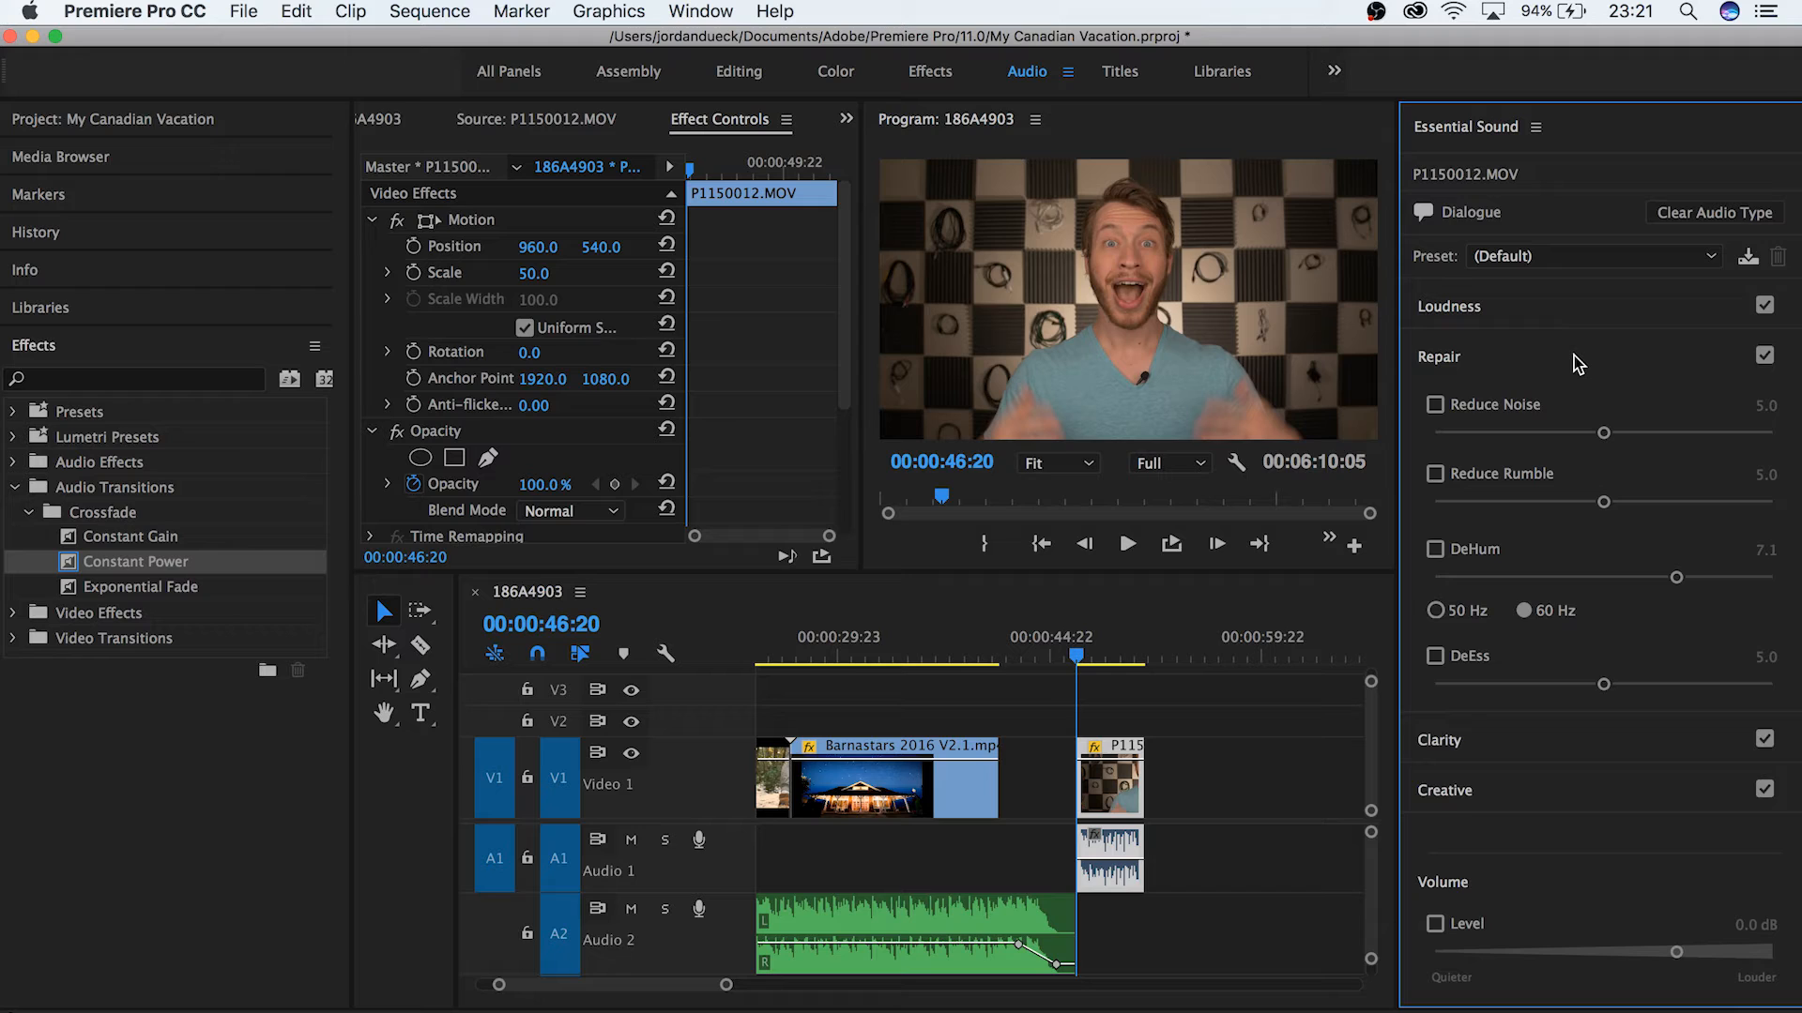
pyautogui.click(1437, 406)
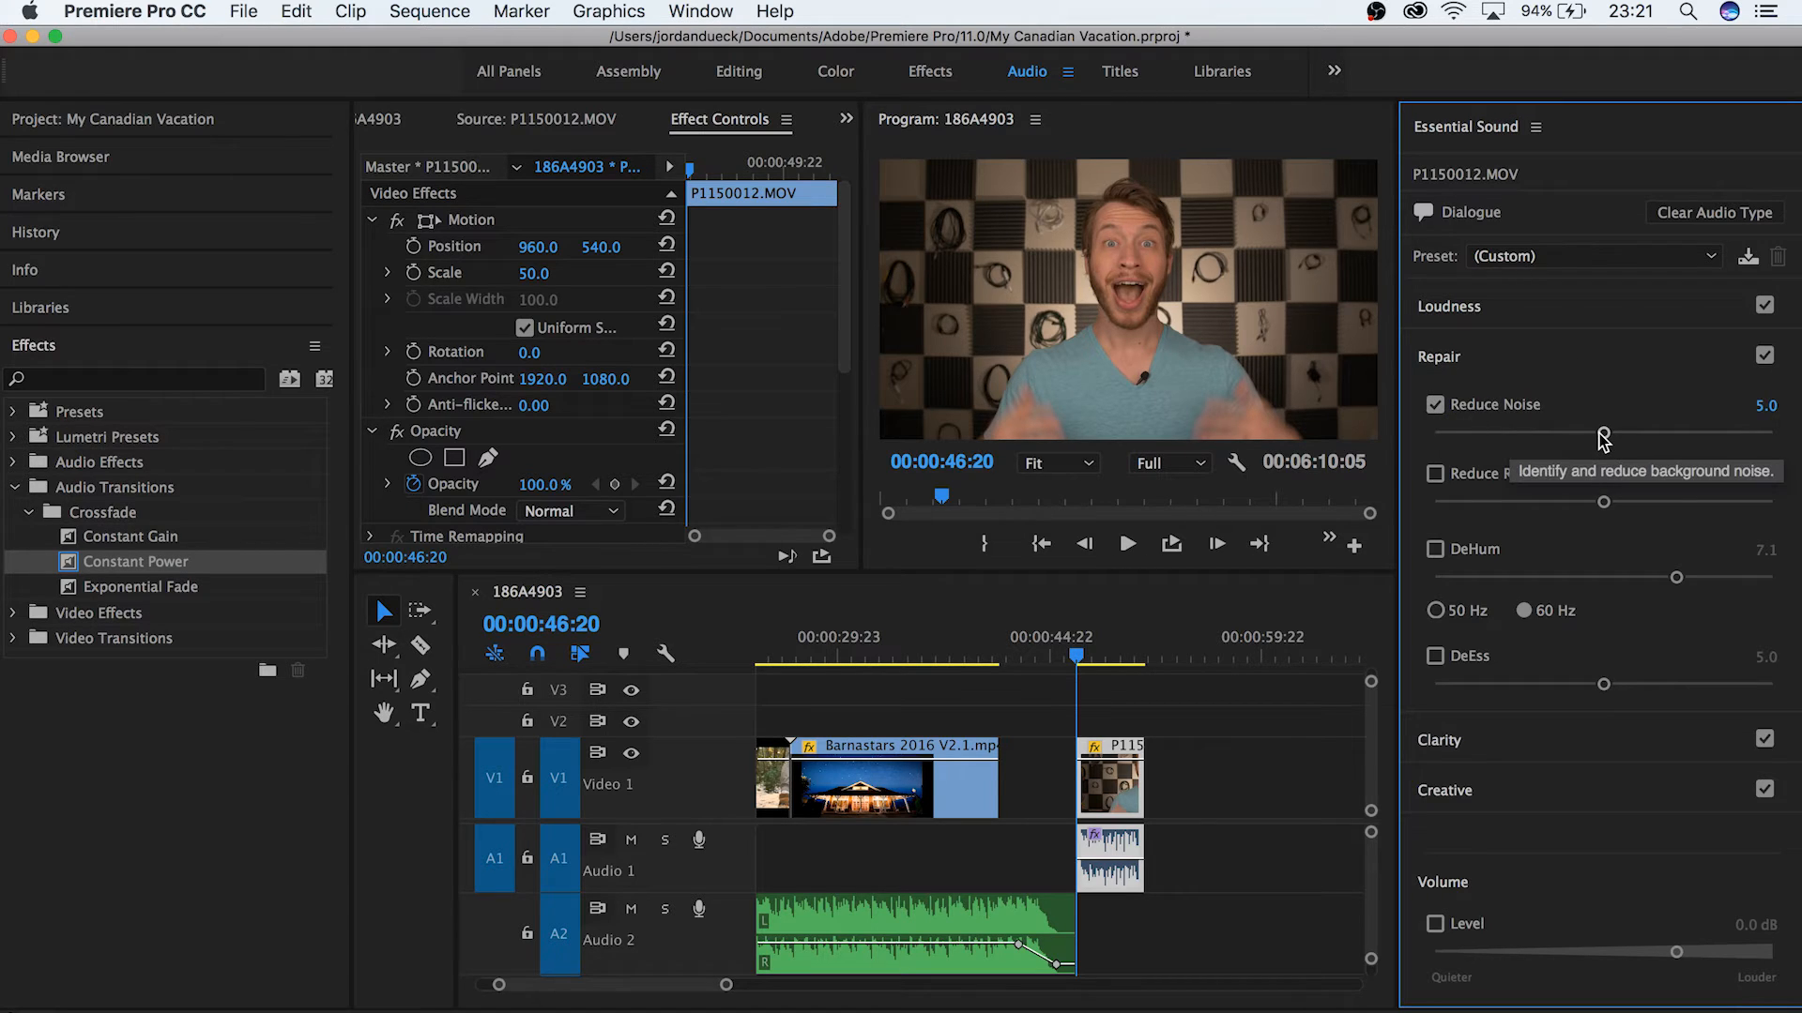
pyautogui.click(1435, 406)
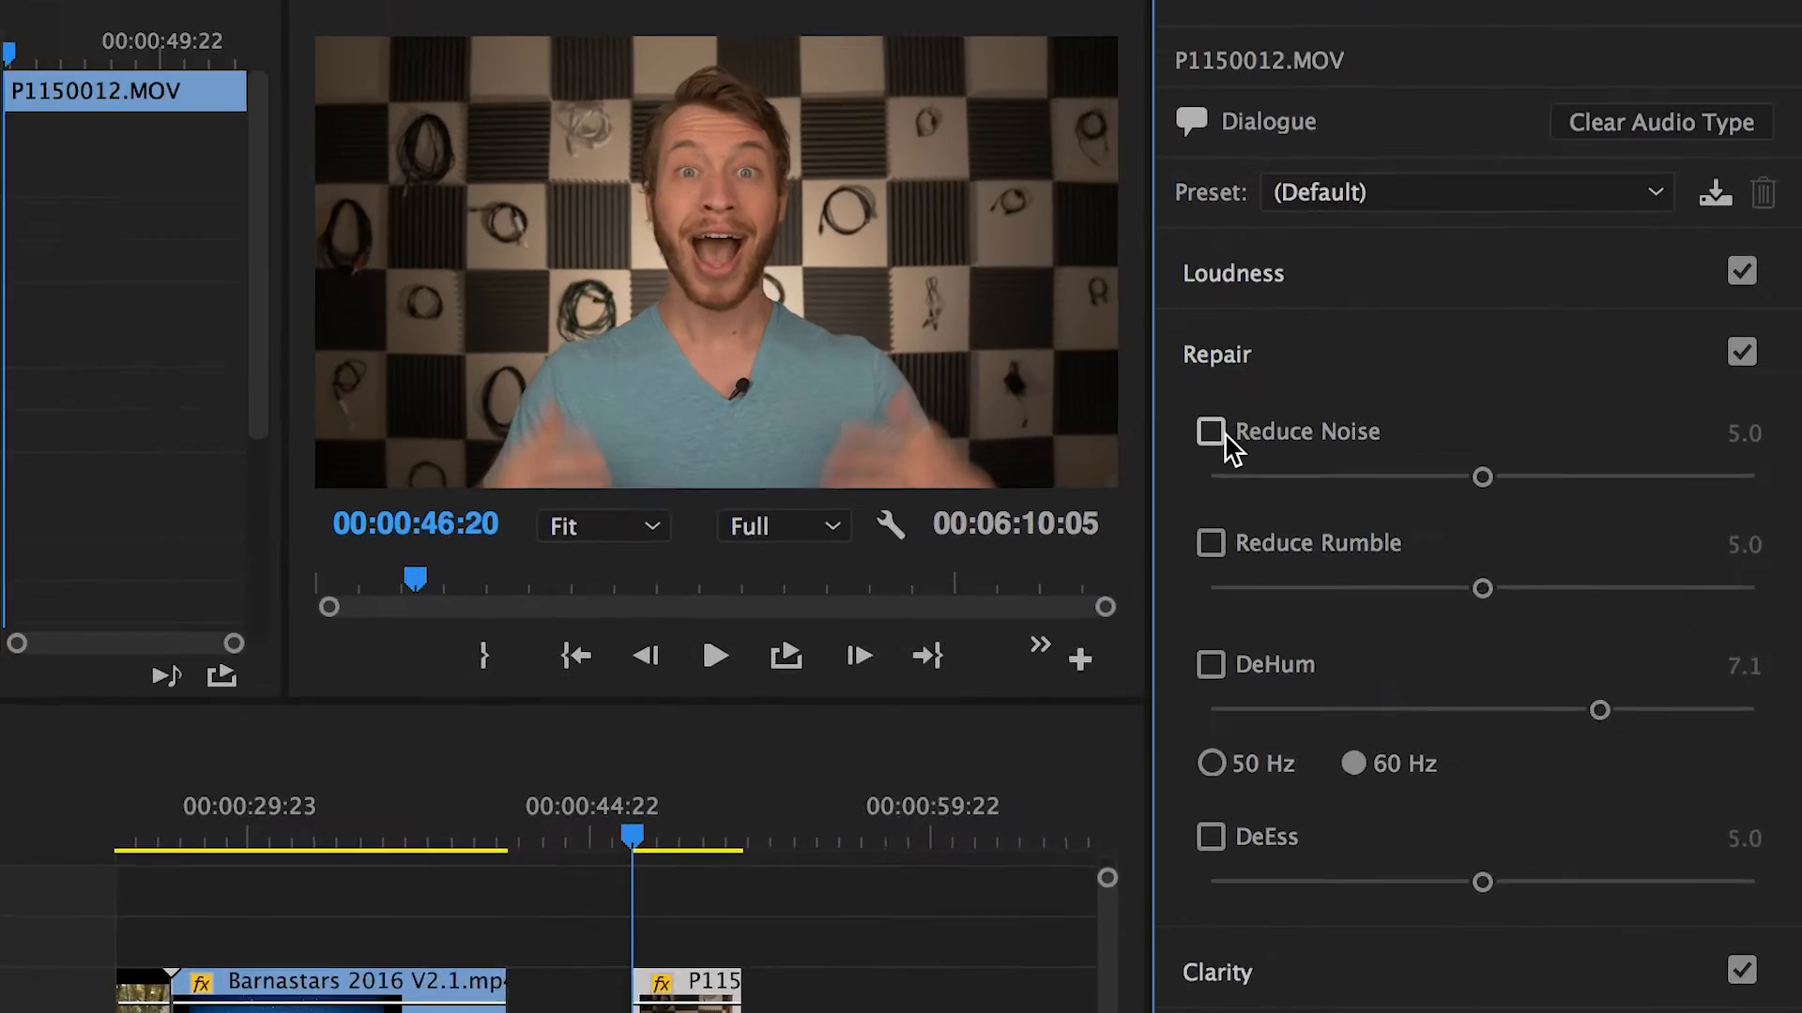
pyautogui.click(1436, 407)
pyautogui.click(993, 458)
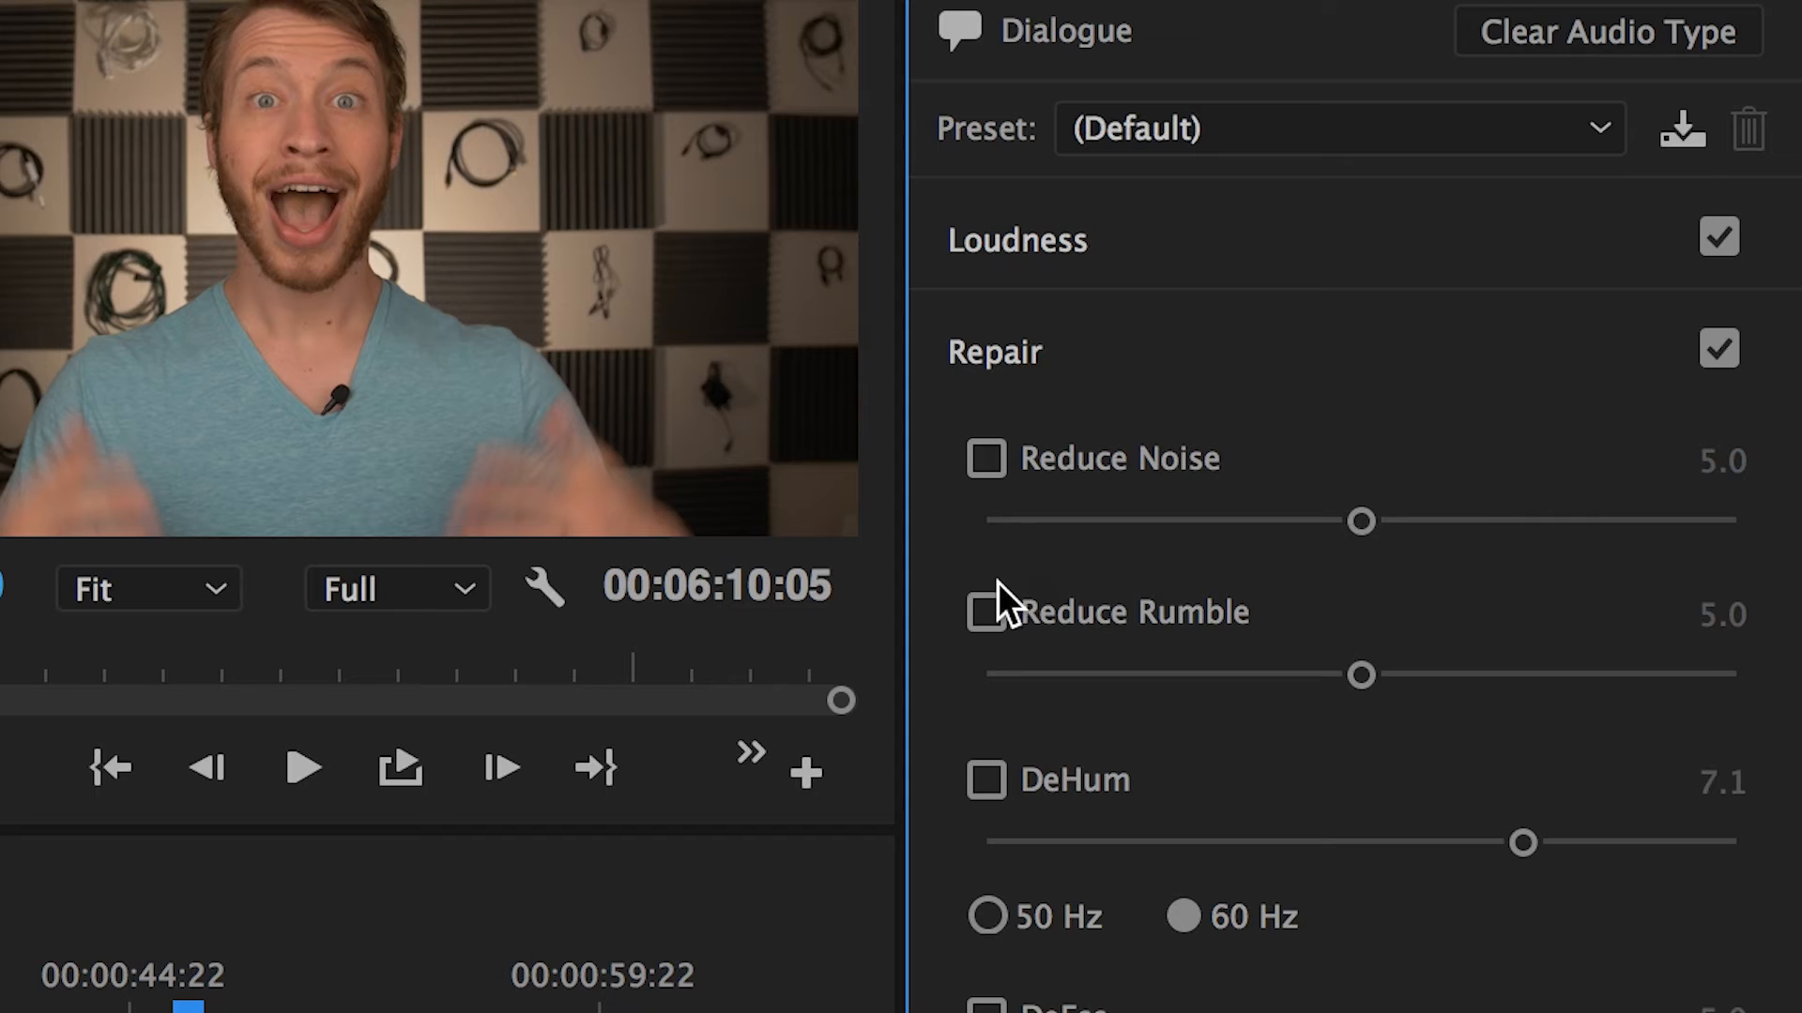
# Try the Reduce Rumble, DeHum and DeEss repairs on the P1150012.MOV dialogue one at a time, switching each off again.
pyautogui.click(988, 611)
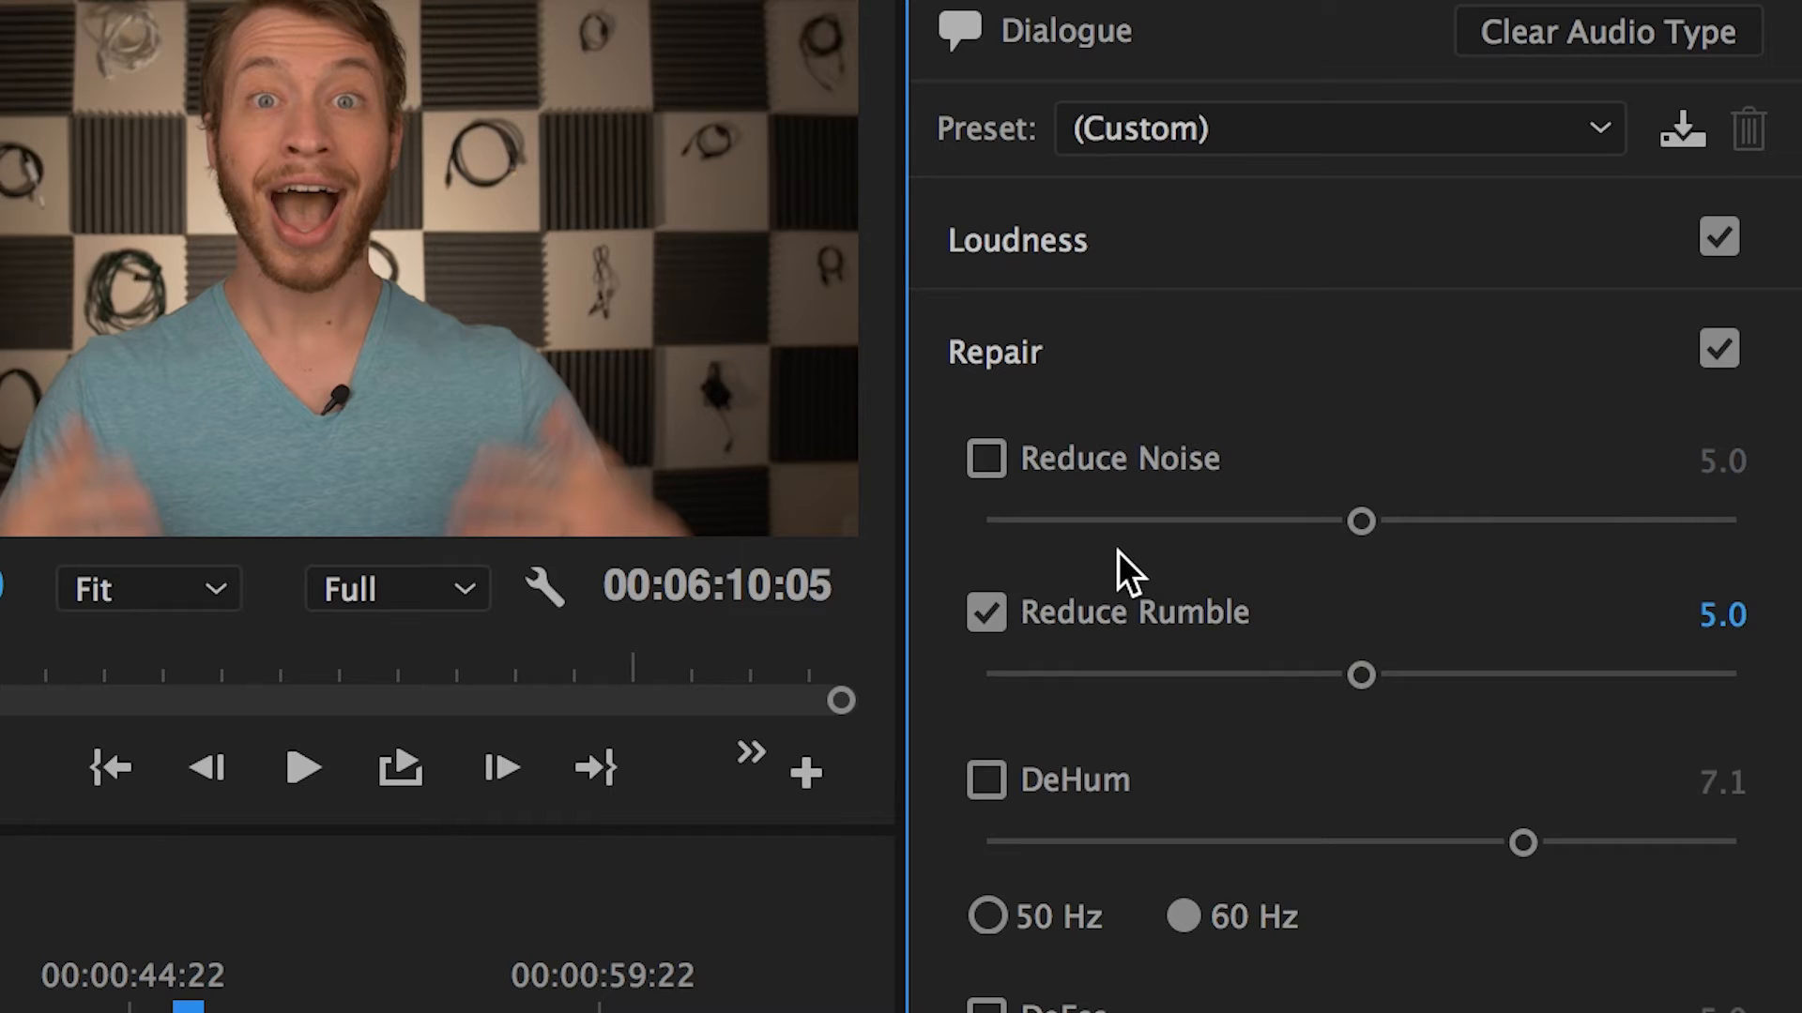
pyautogui.click(993, 615)
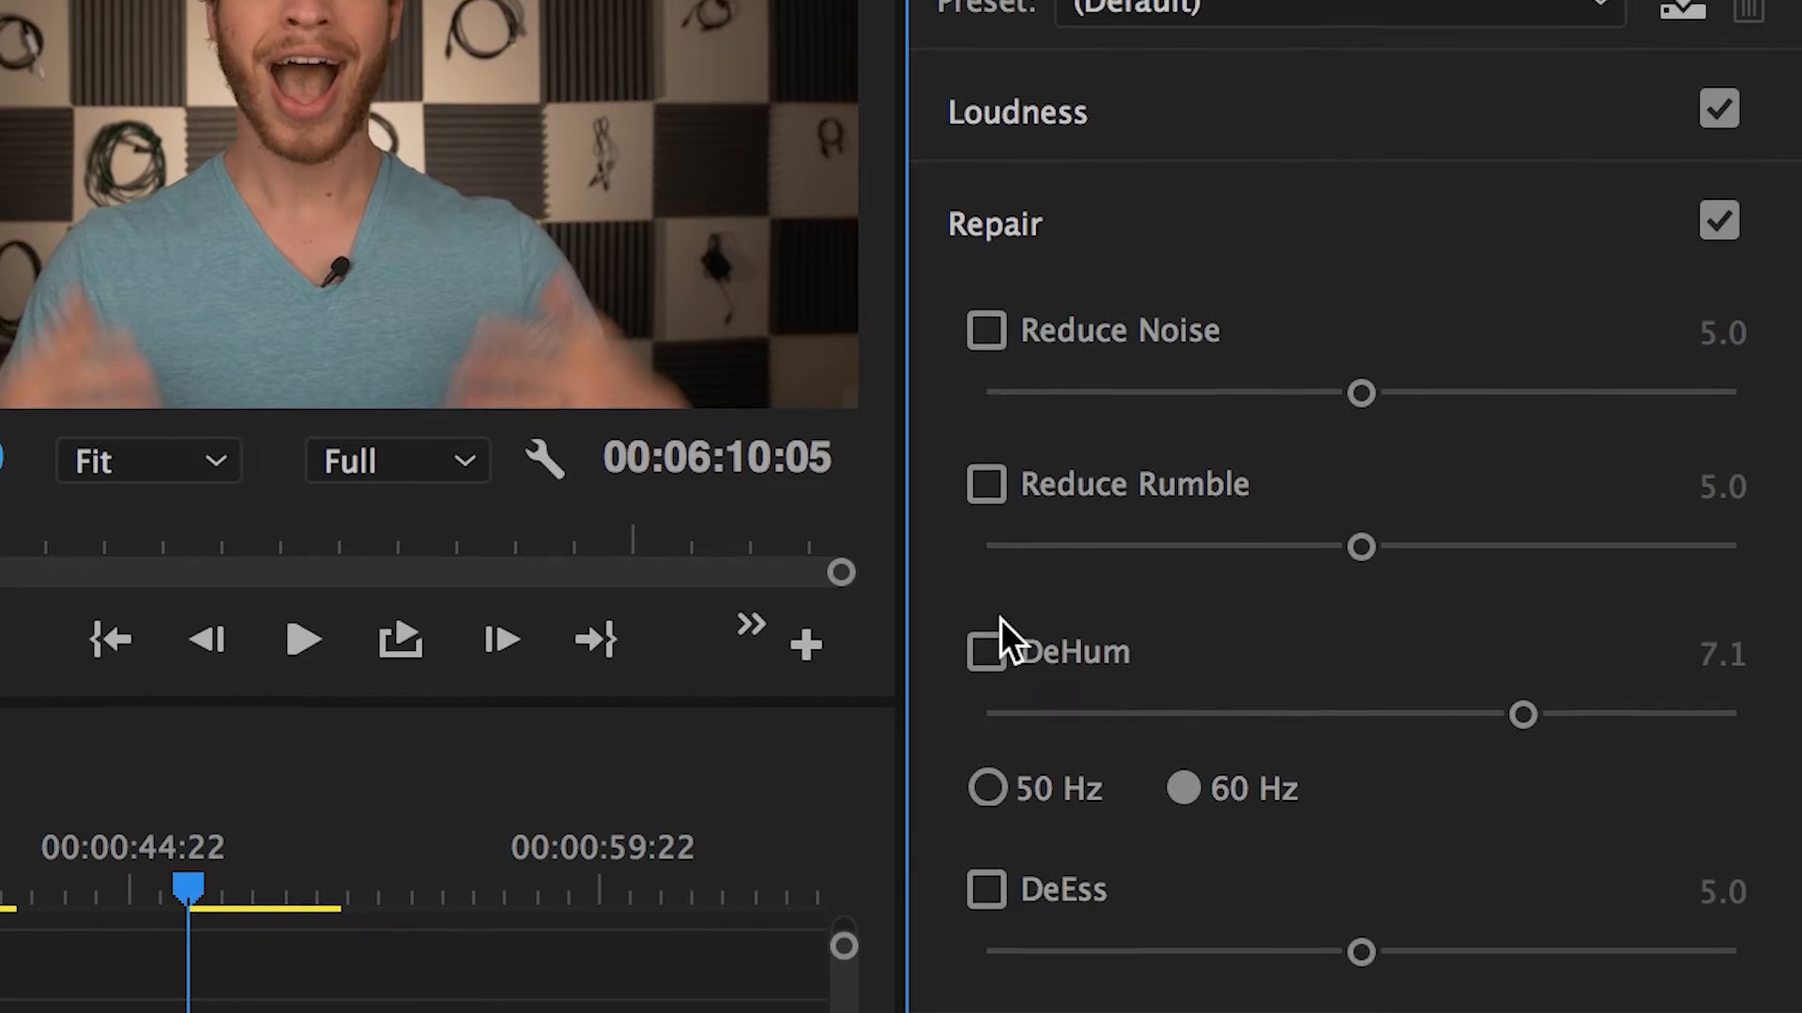
pyautogui.click(995, 781)
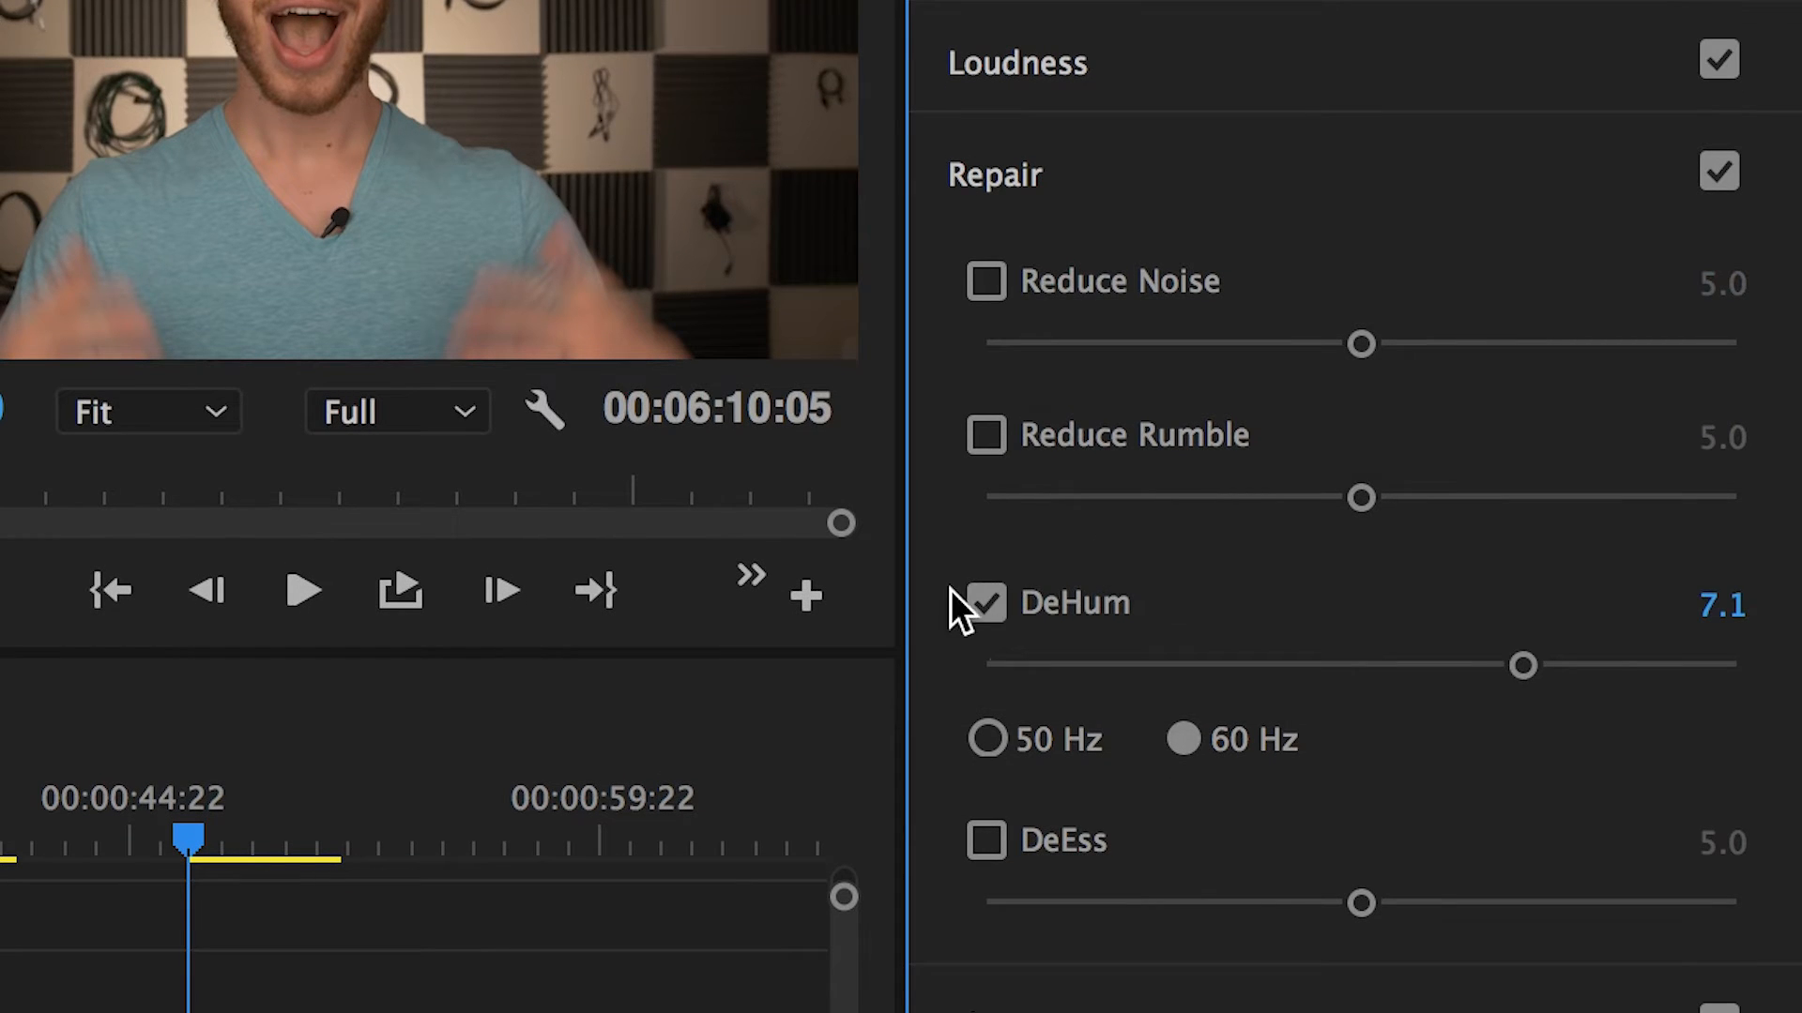
pyautogui.click(984, 601)
pyautogui.click(988, 516)
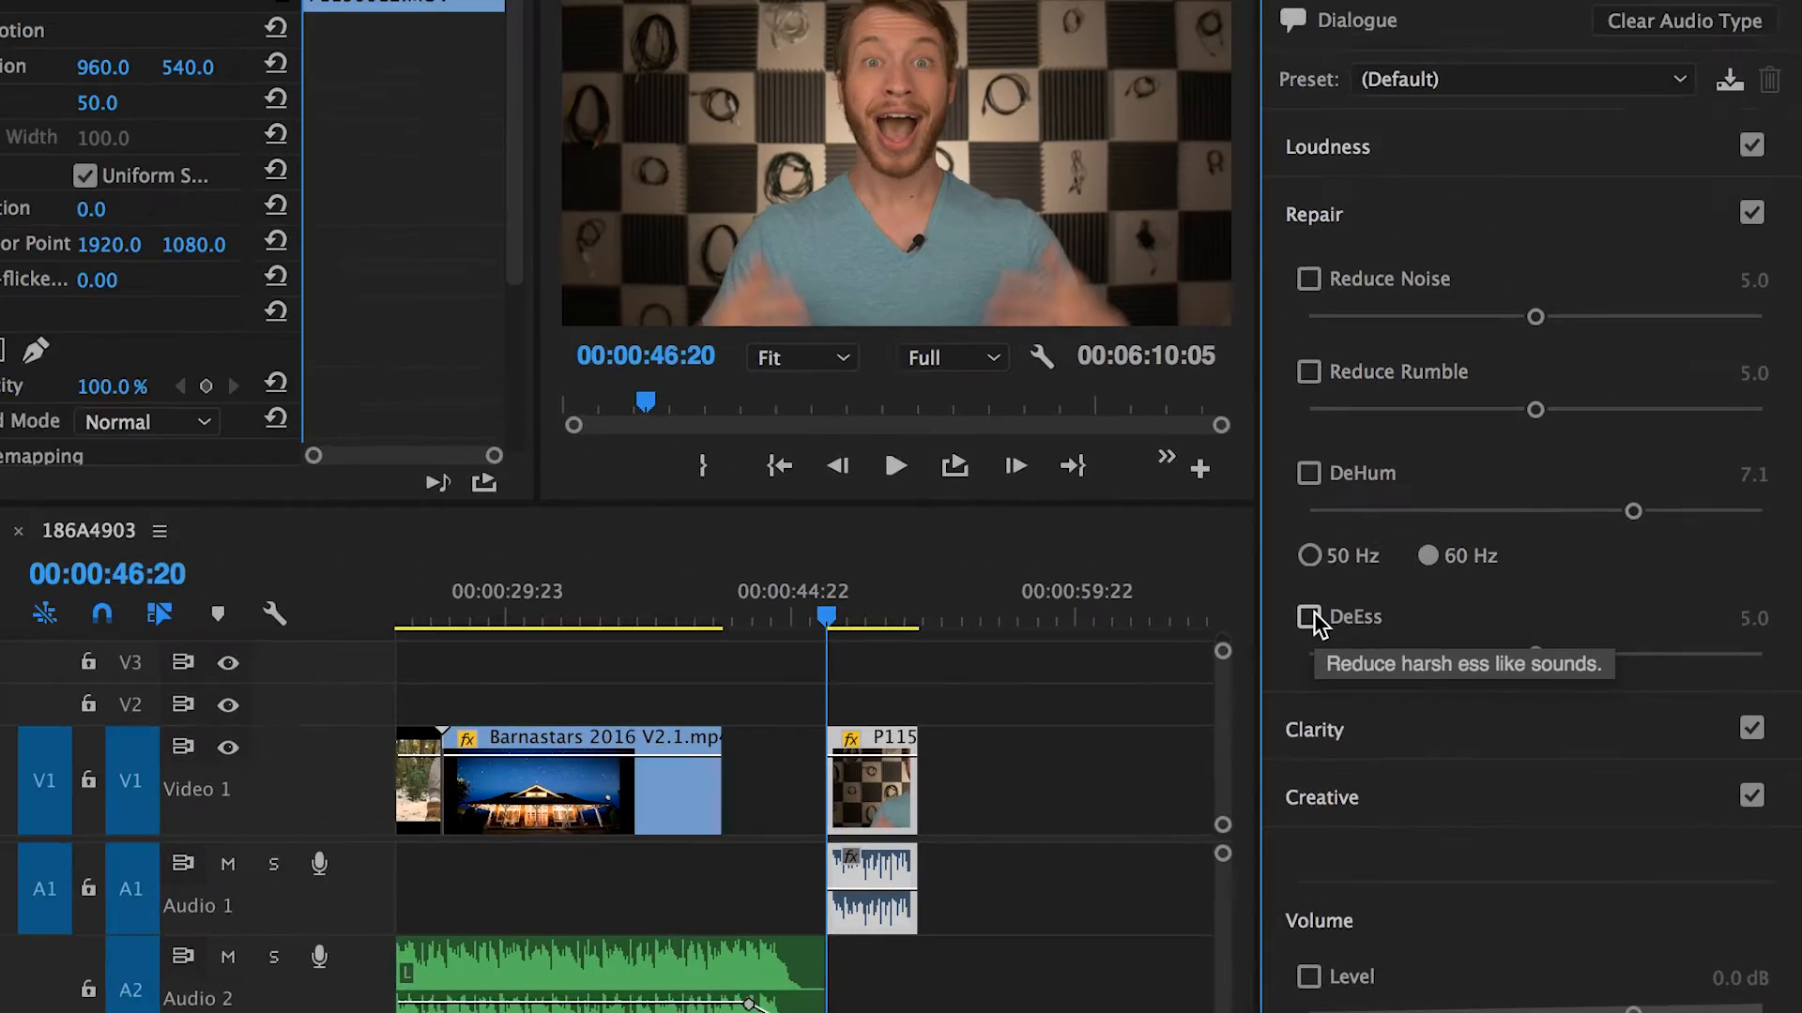
pyautogui.click(987, 516)
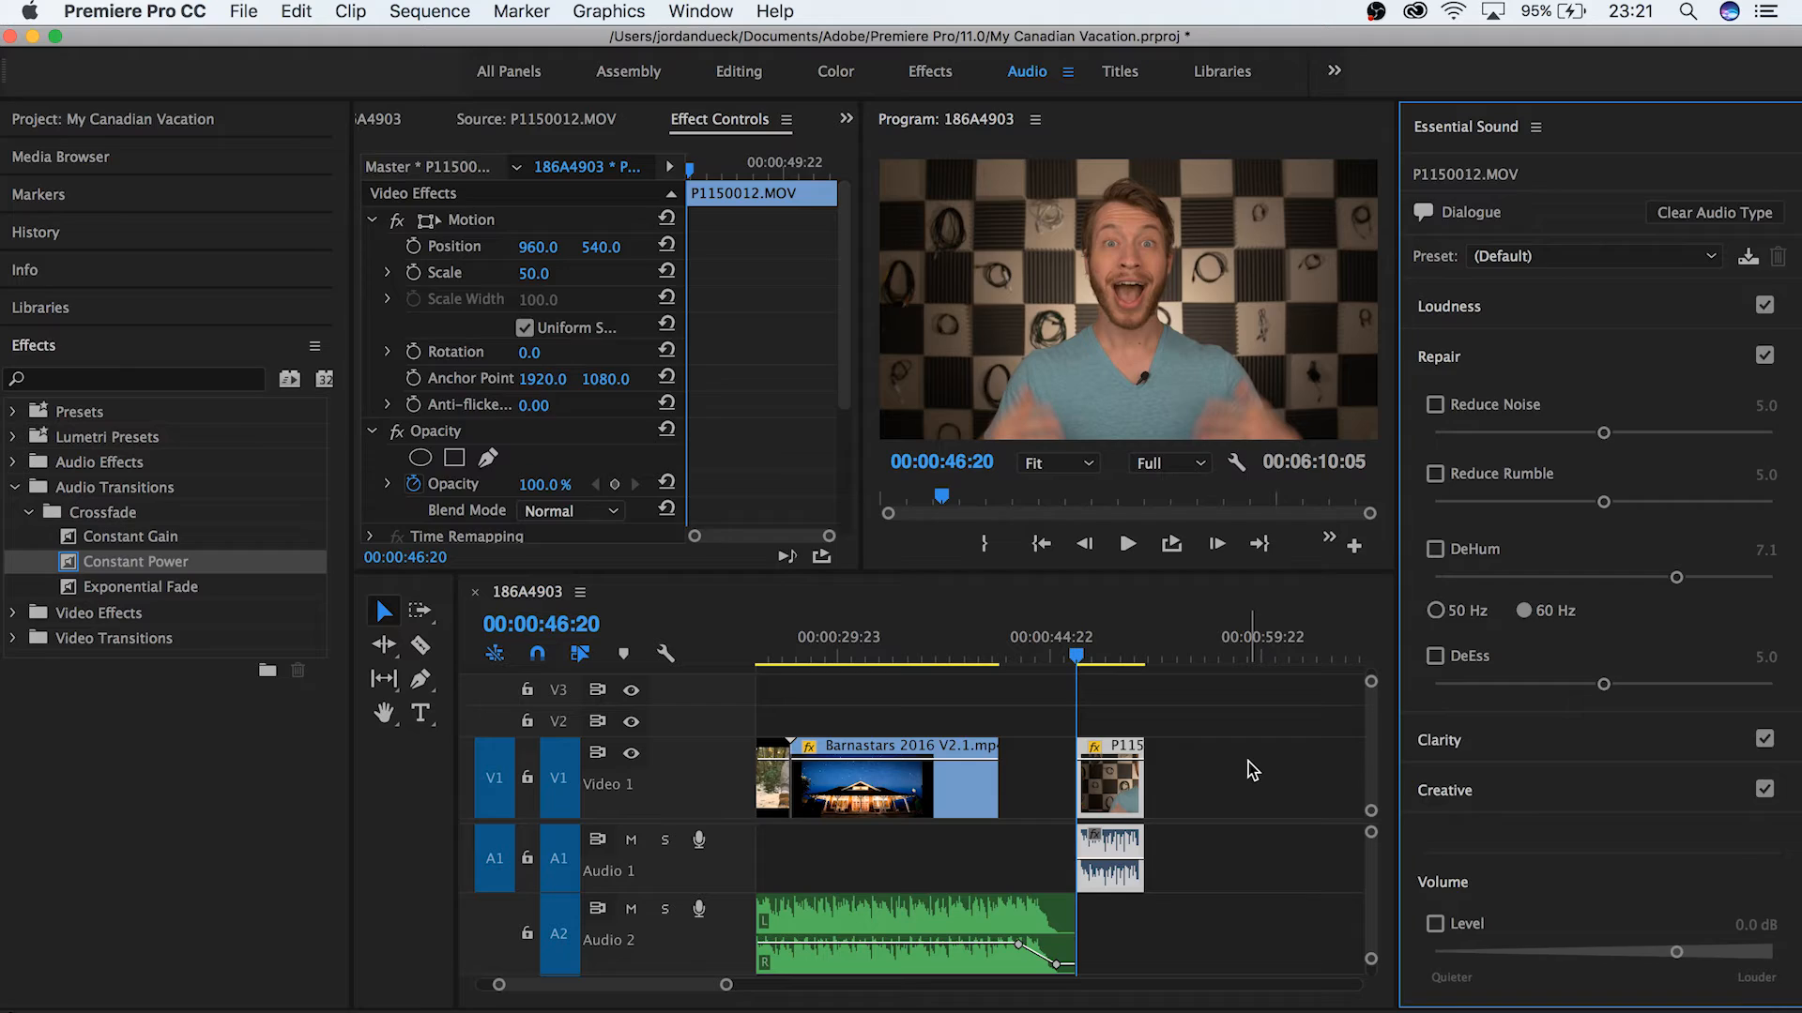
# Play the 186A1181.MOV clip without noise reduction and return the playhead to its start.
pyautogui.click(1248, 762)
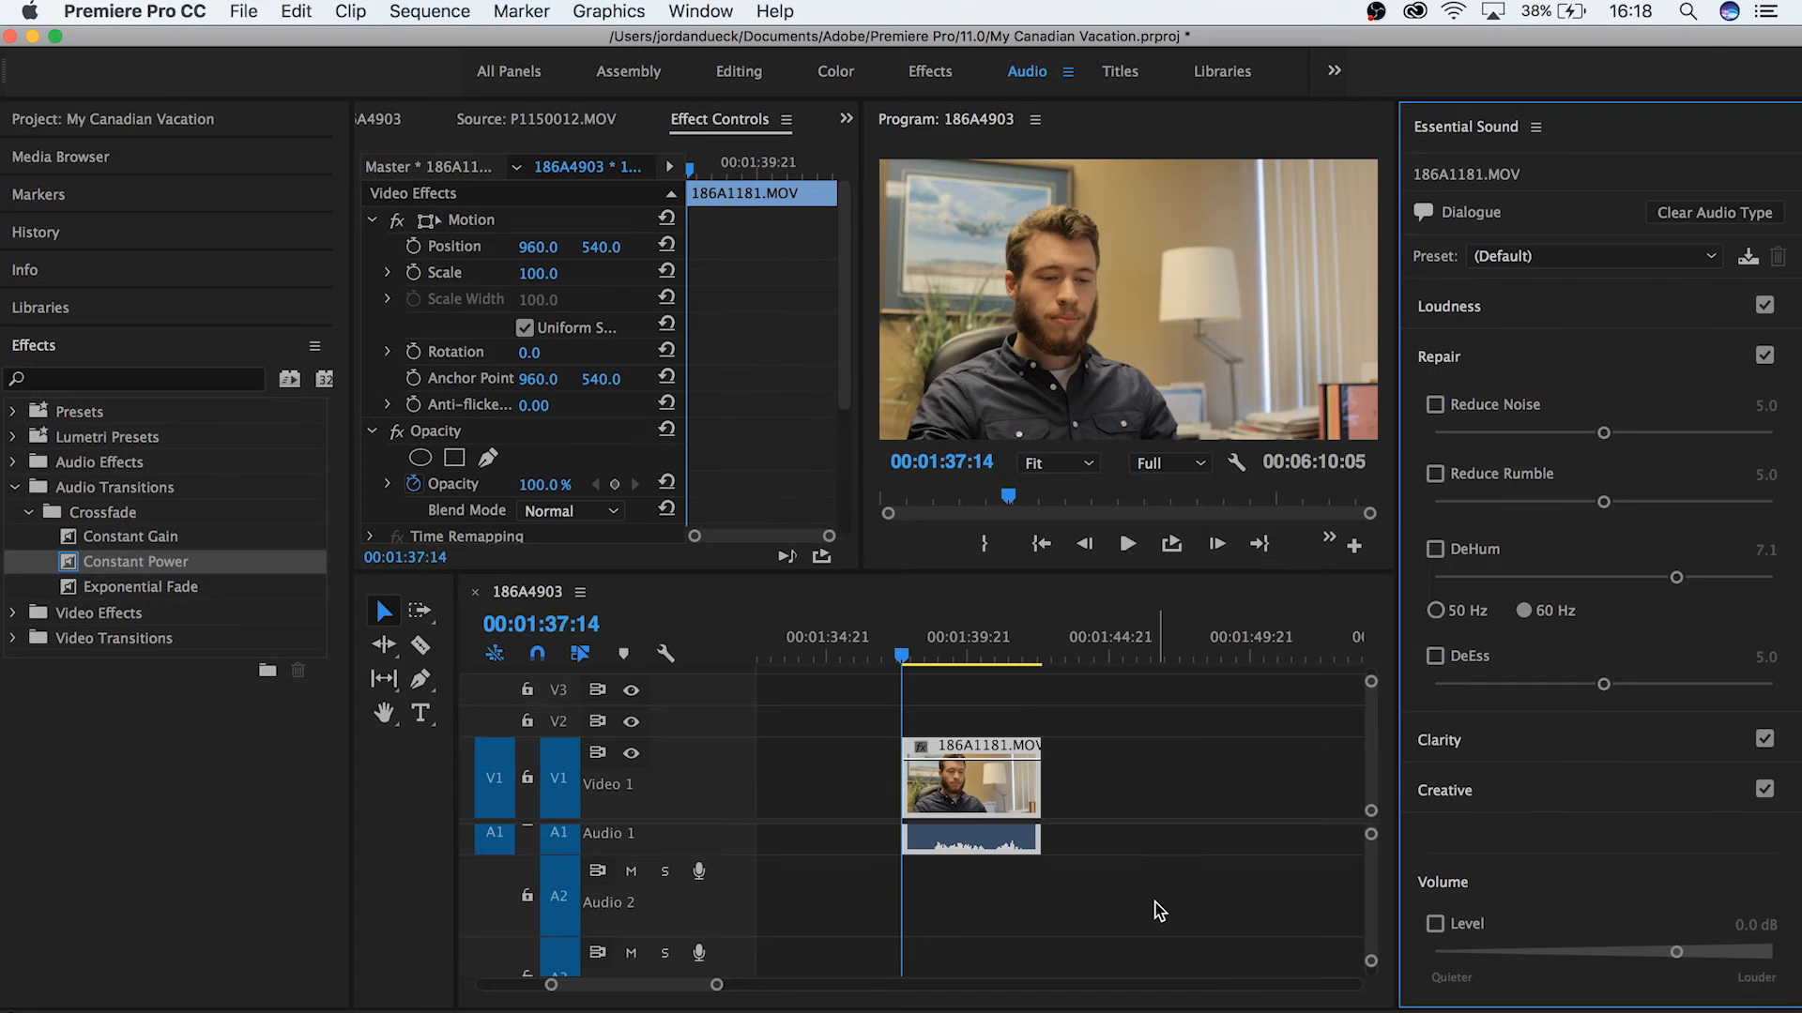
pyautogui.press('space')
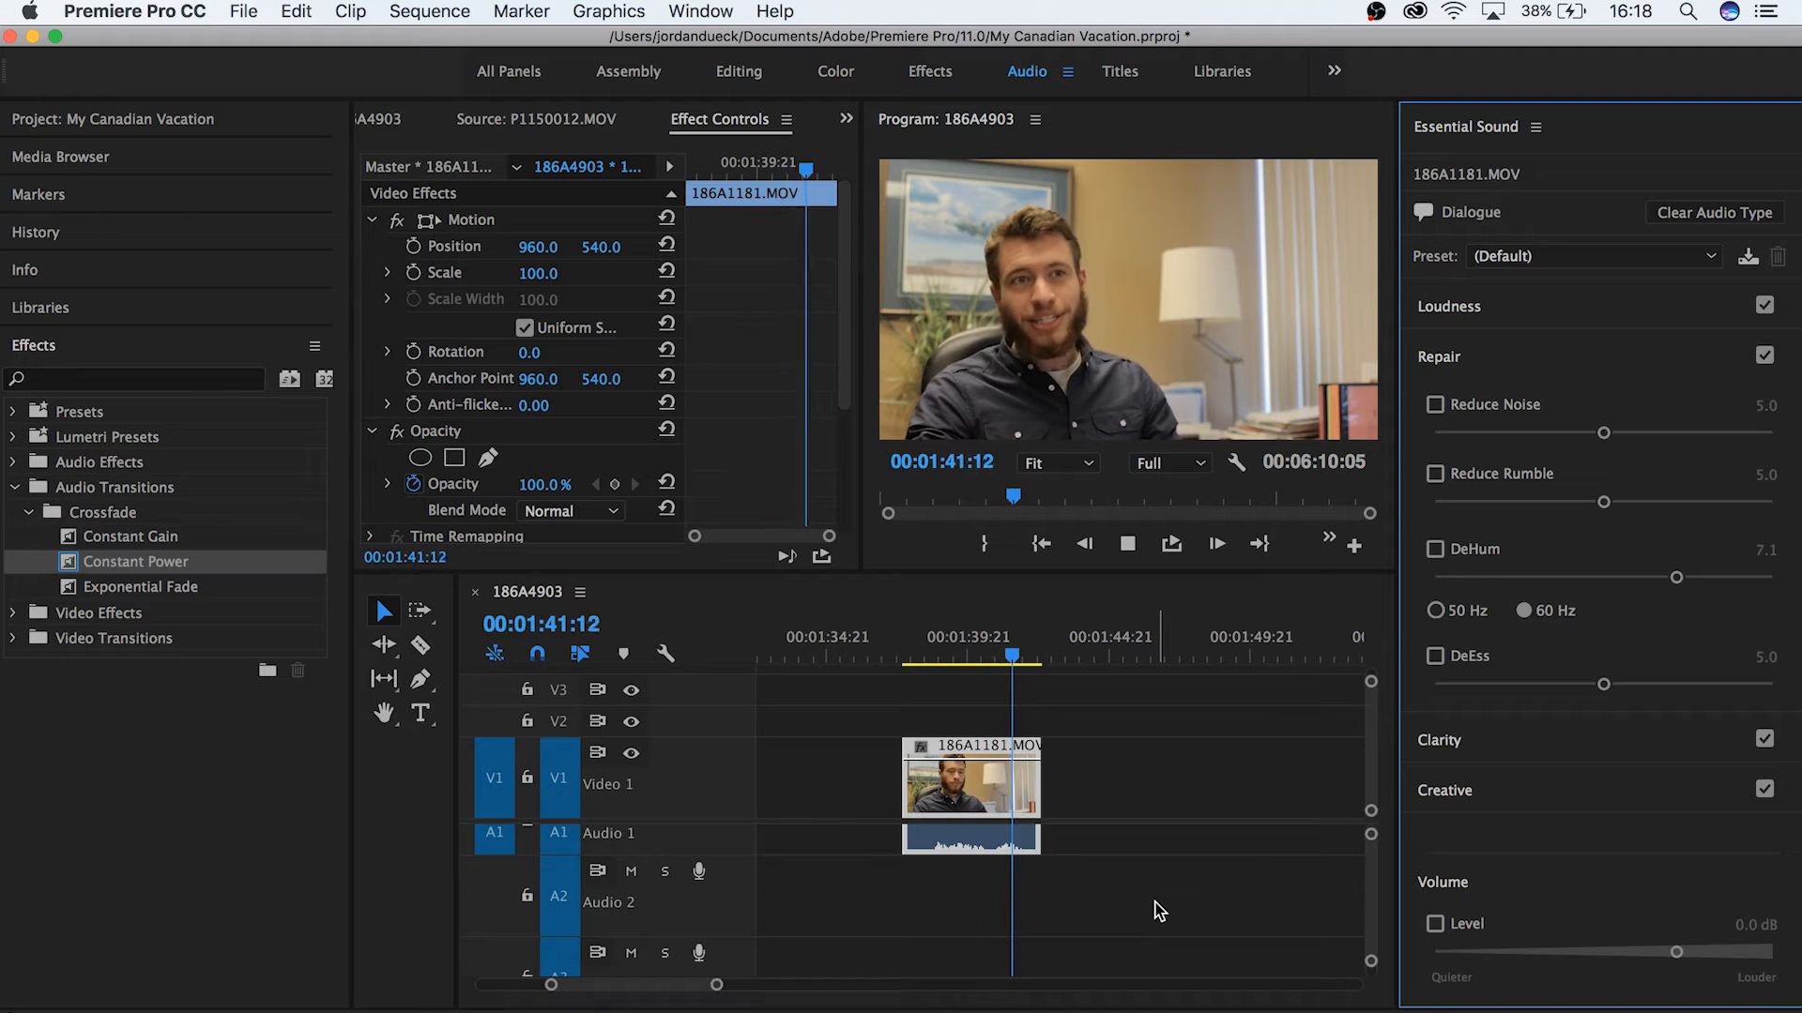
pyautogui.moveTo(943, 662); pyautogui.dragTo(906, 662)
# Raise the Reduce Noise amount on the 186A1181.MOV dialogue and play the clip to compare the sound.
pyautogui.click(1605, 435)
pyautogui.moveTo(1605, 441); pyautogui.dragTo(1722, 441)
pyautogui.click(1169, 791)
pyautogui.press('space')
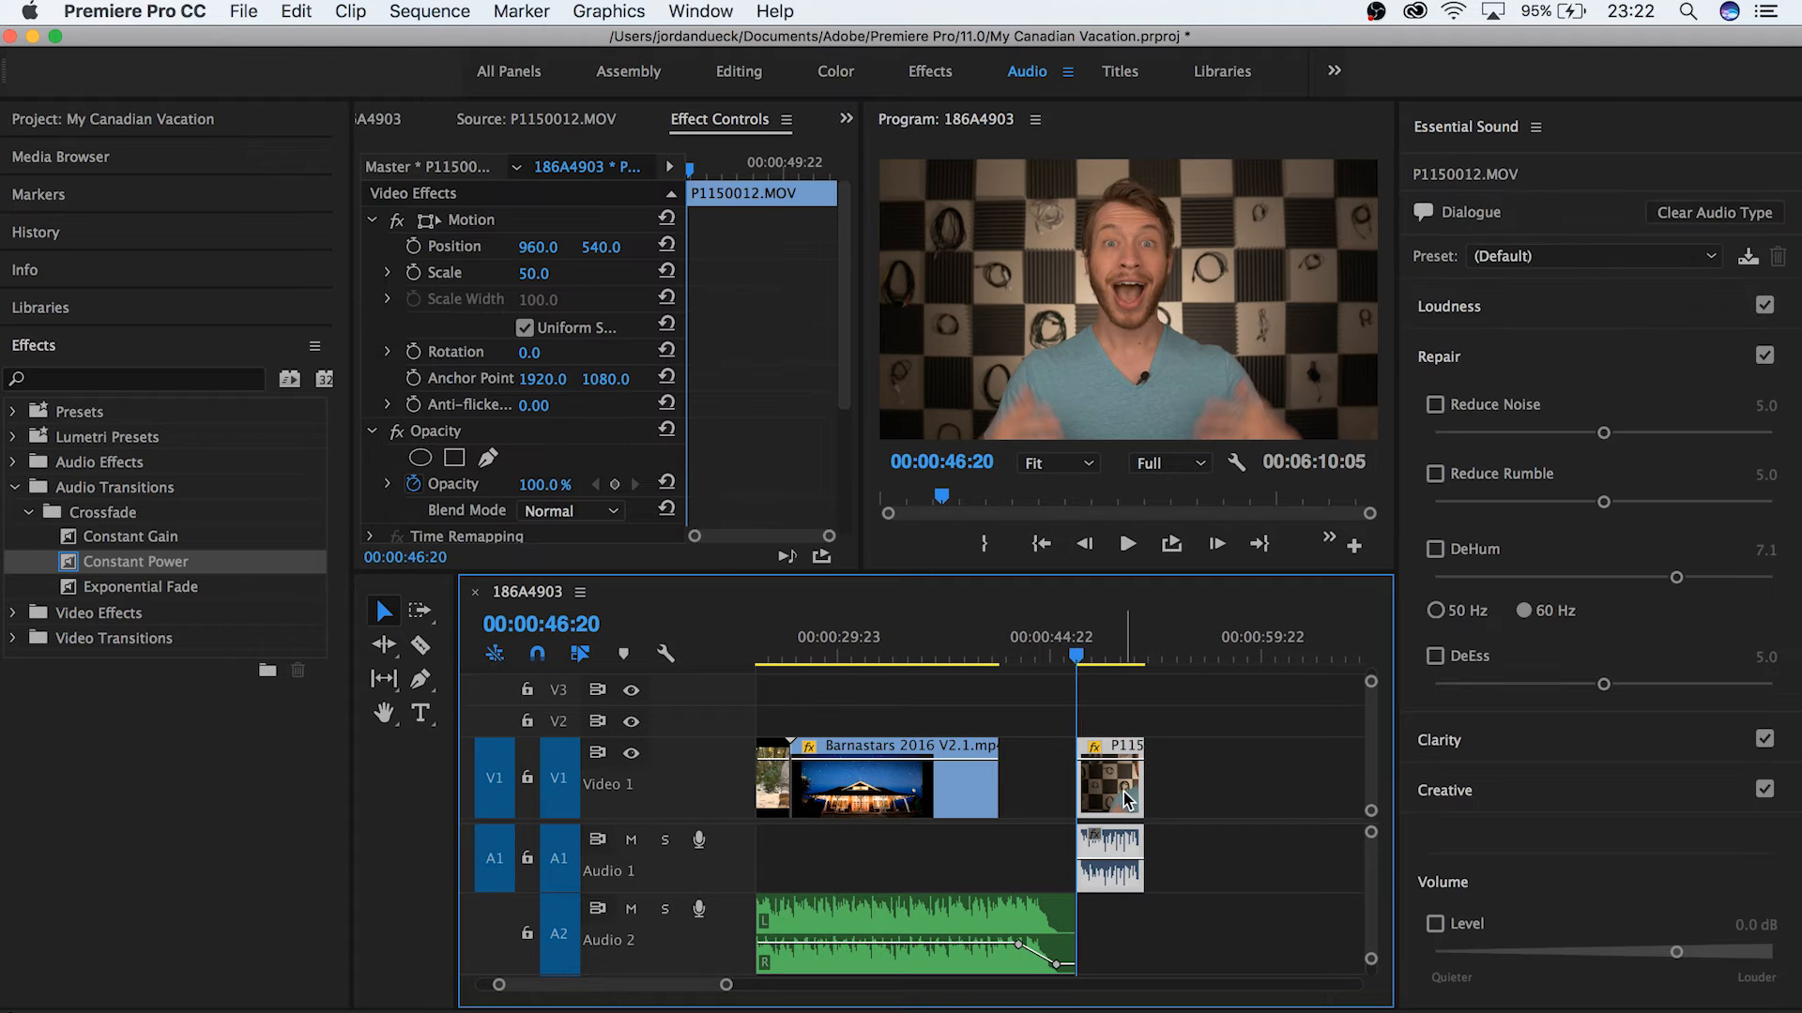
# In the Clarity settings of the P1150012.MOV dialogue, raise Dynamics to 9.4 and switch Dynamics off.
pyautogui.click(1518, 358)
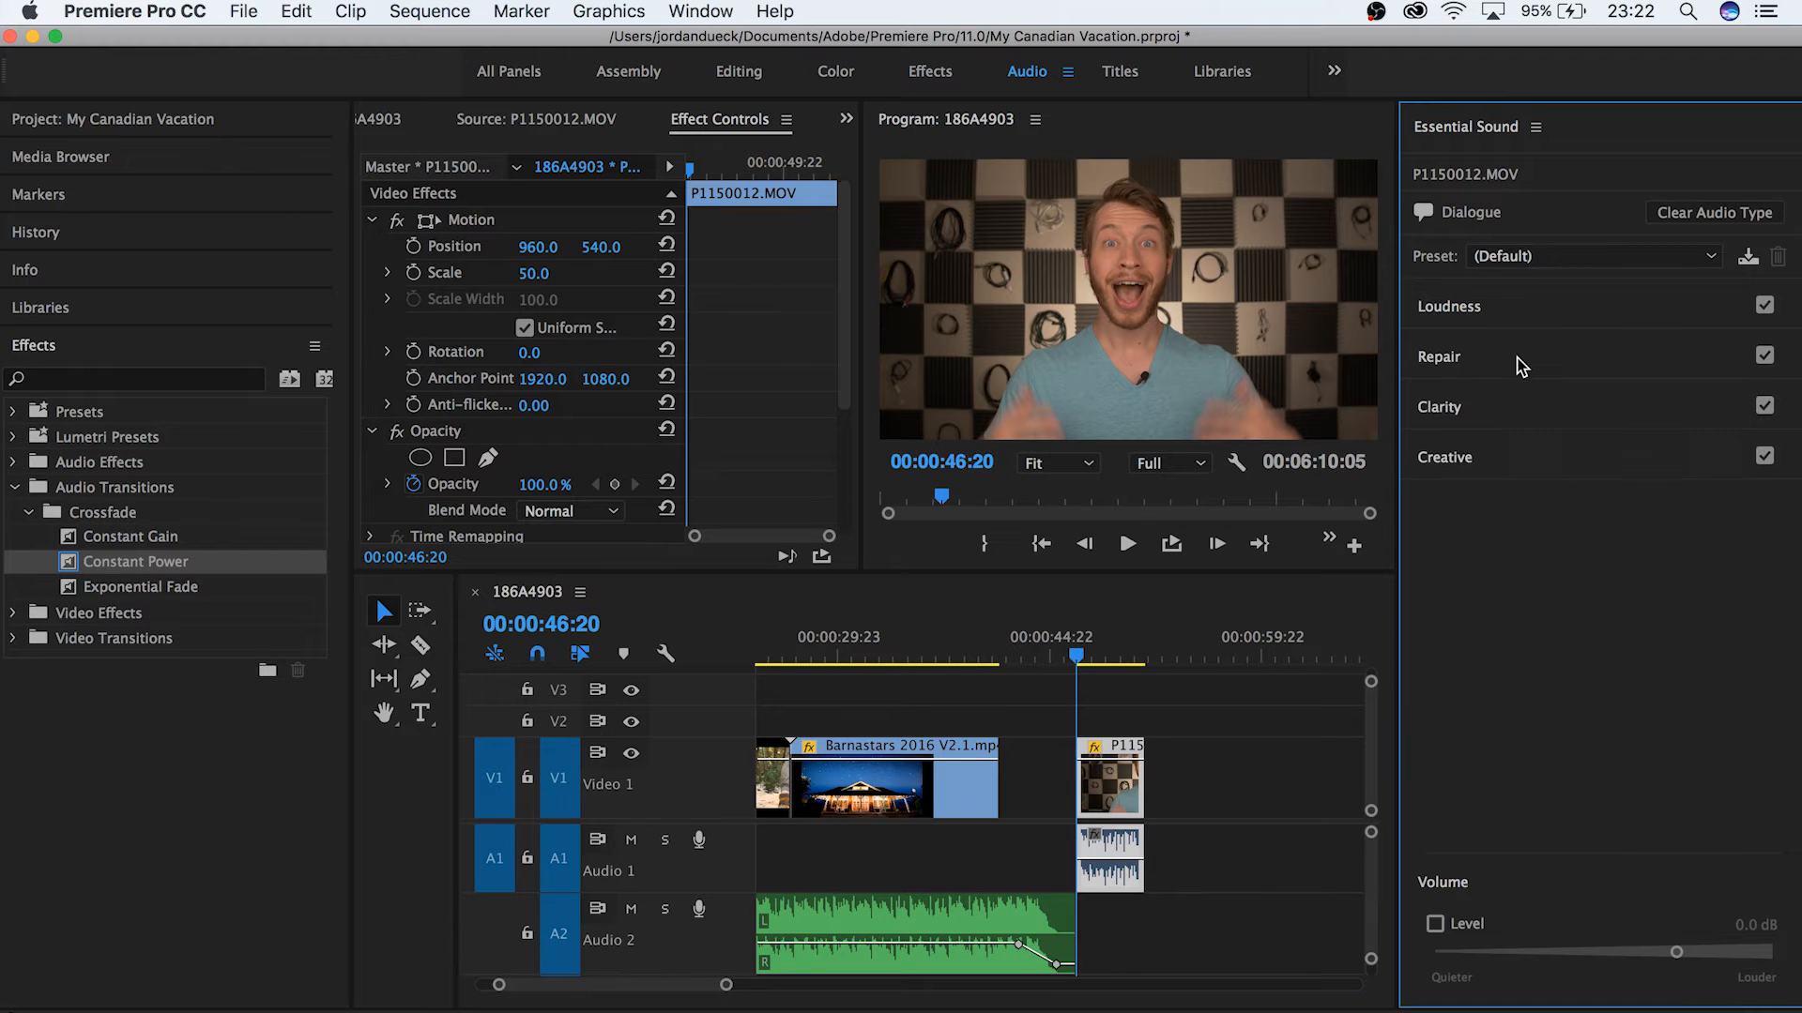
pyautogui.click(1567, 407)
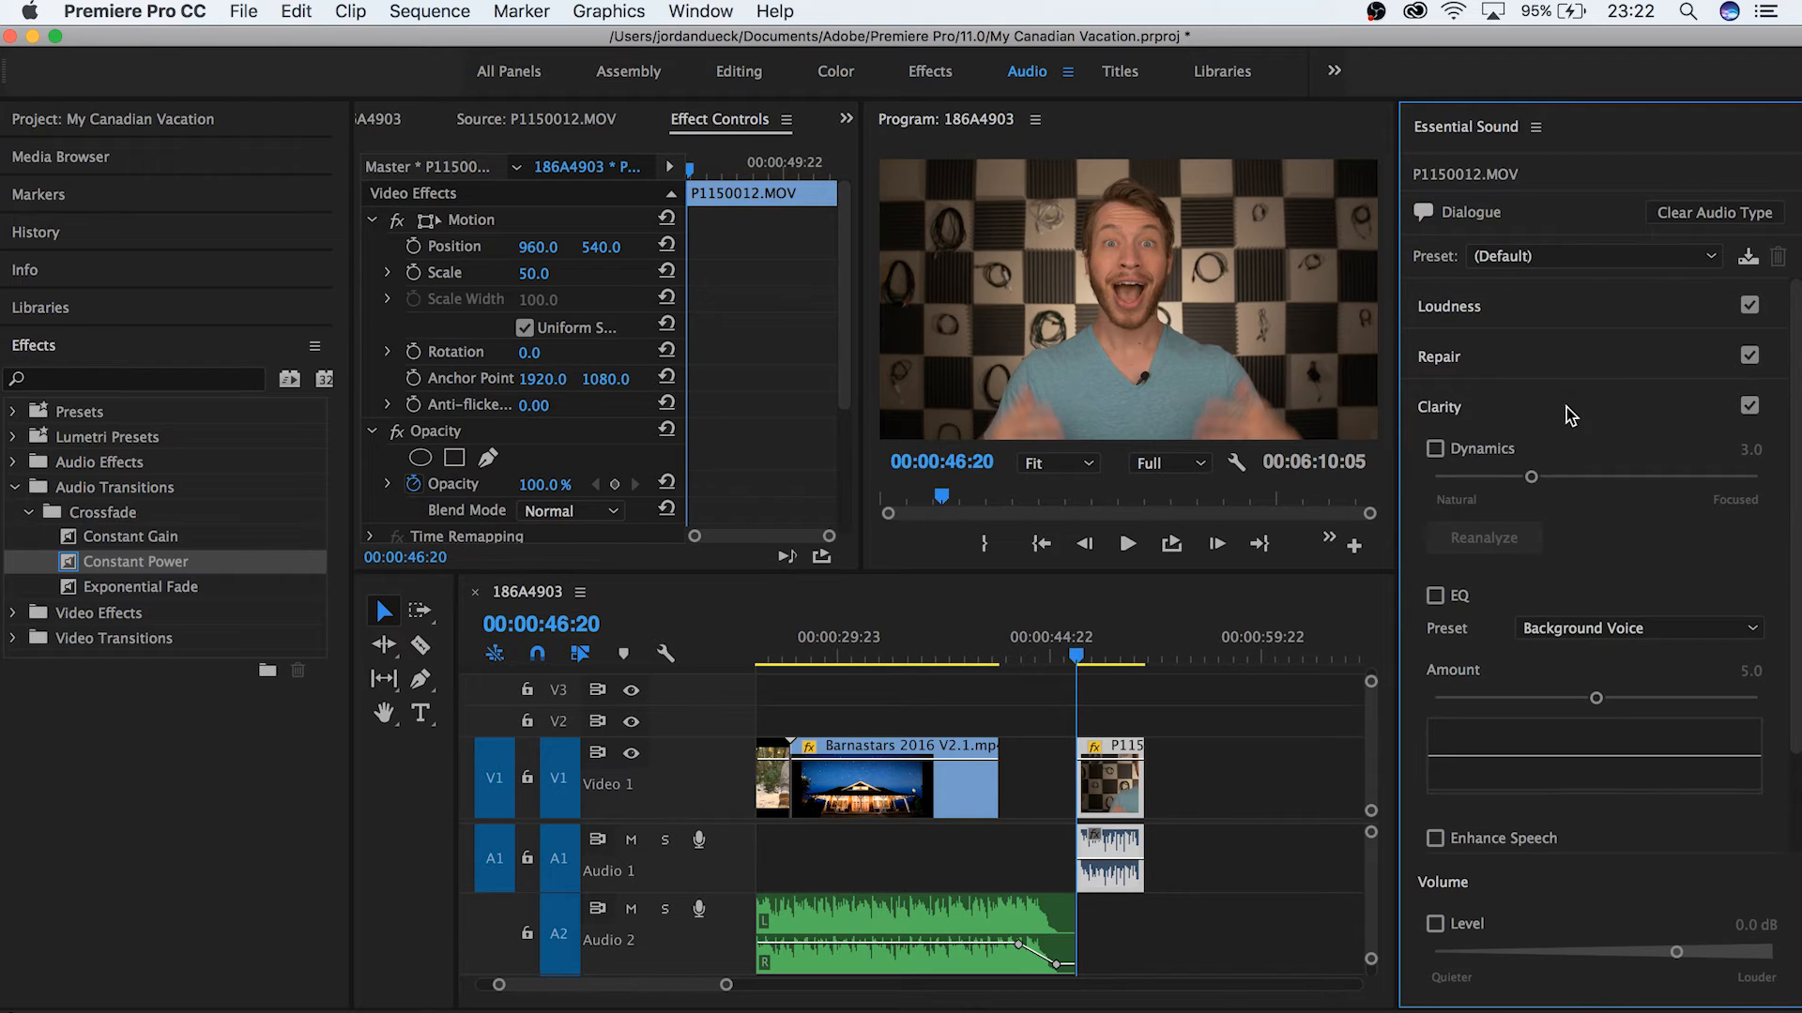
pyautogui.click(1436, 451)
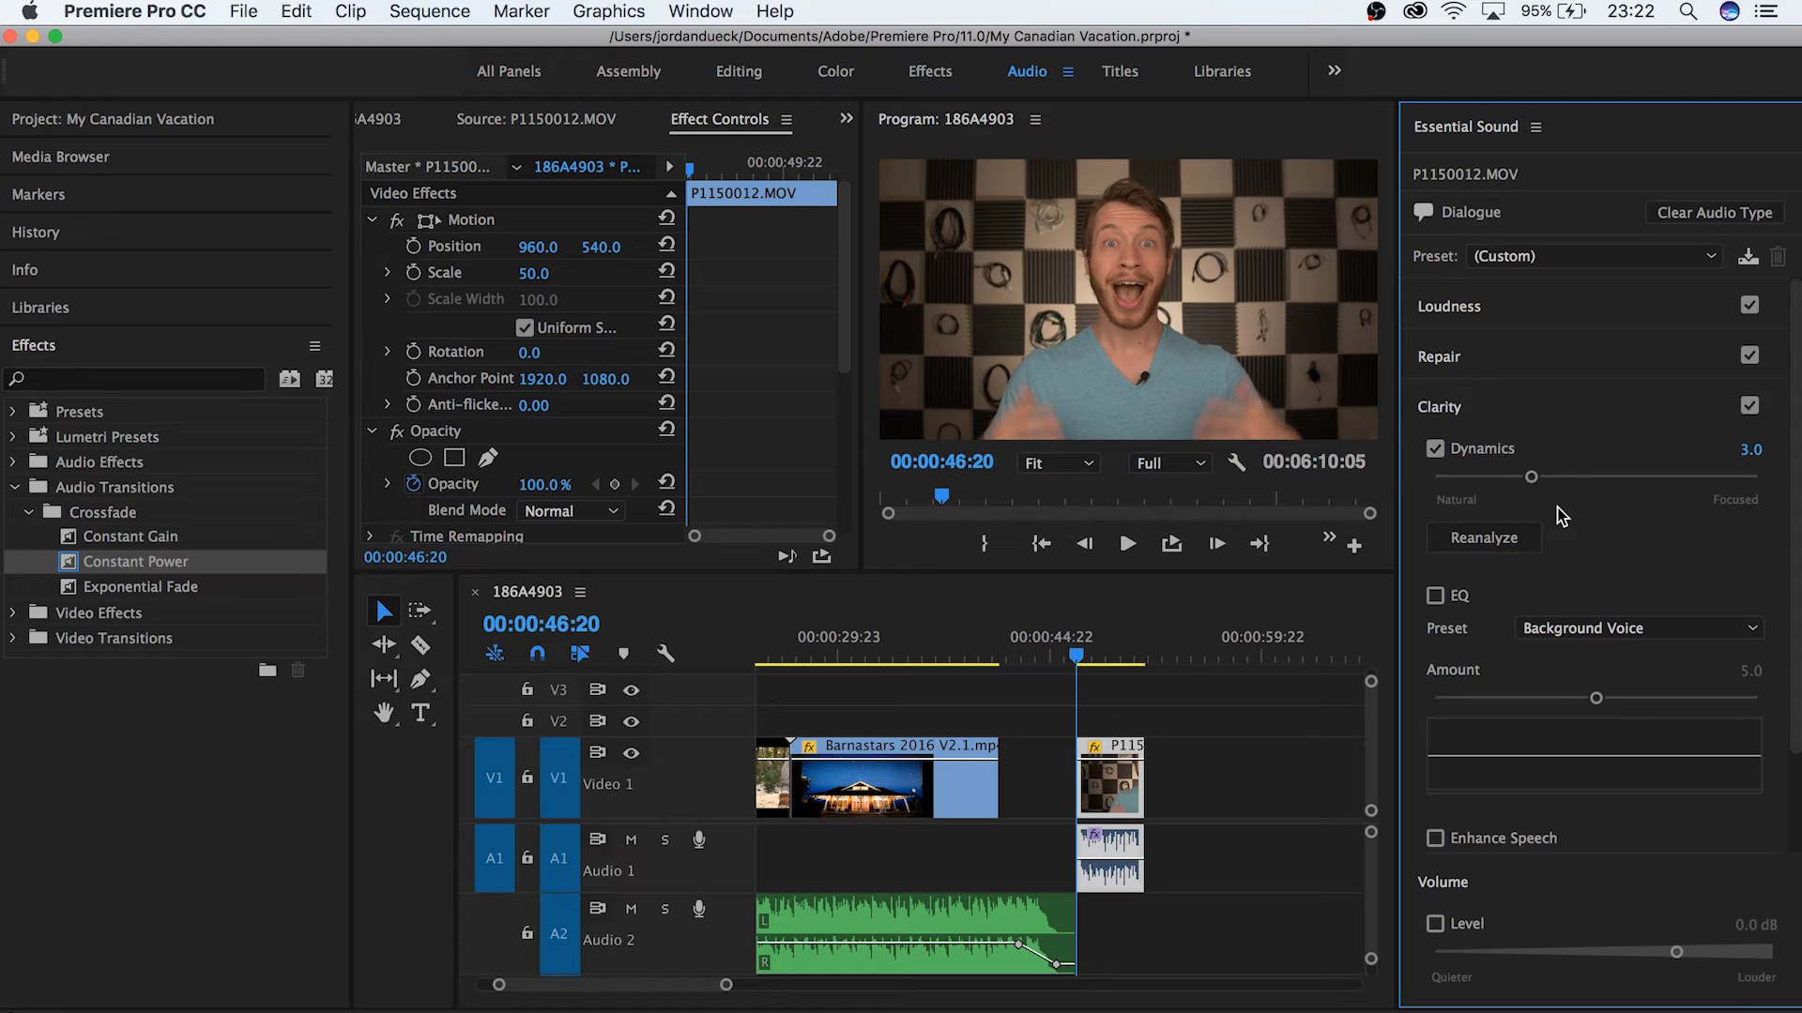
pyautogui.moveTo(1681, 476); pyautogui.dragTo(1708, 476)
pyautogui.click(1435, 448)
# Enable the EQ for the P1150012.MOV dialogue, choose the Intercom preset, and switch the EQ off.
pyautogui.click(1435, 596)
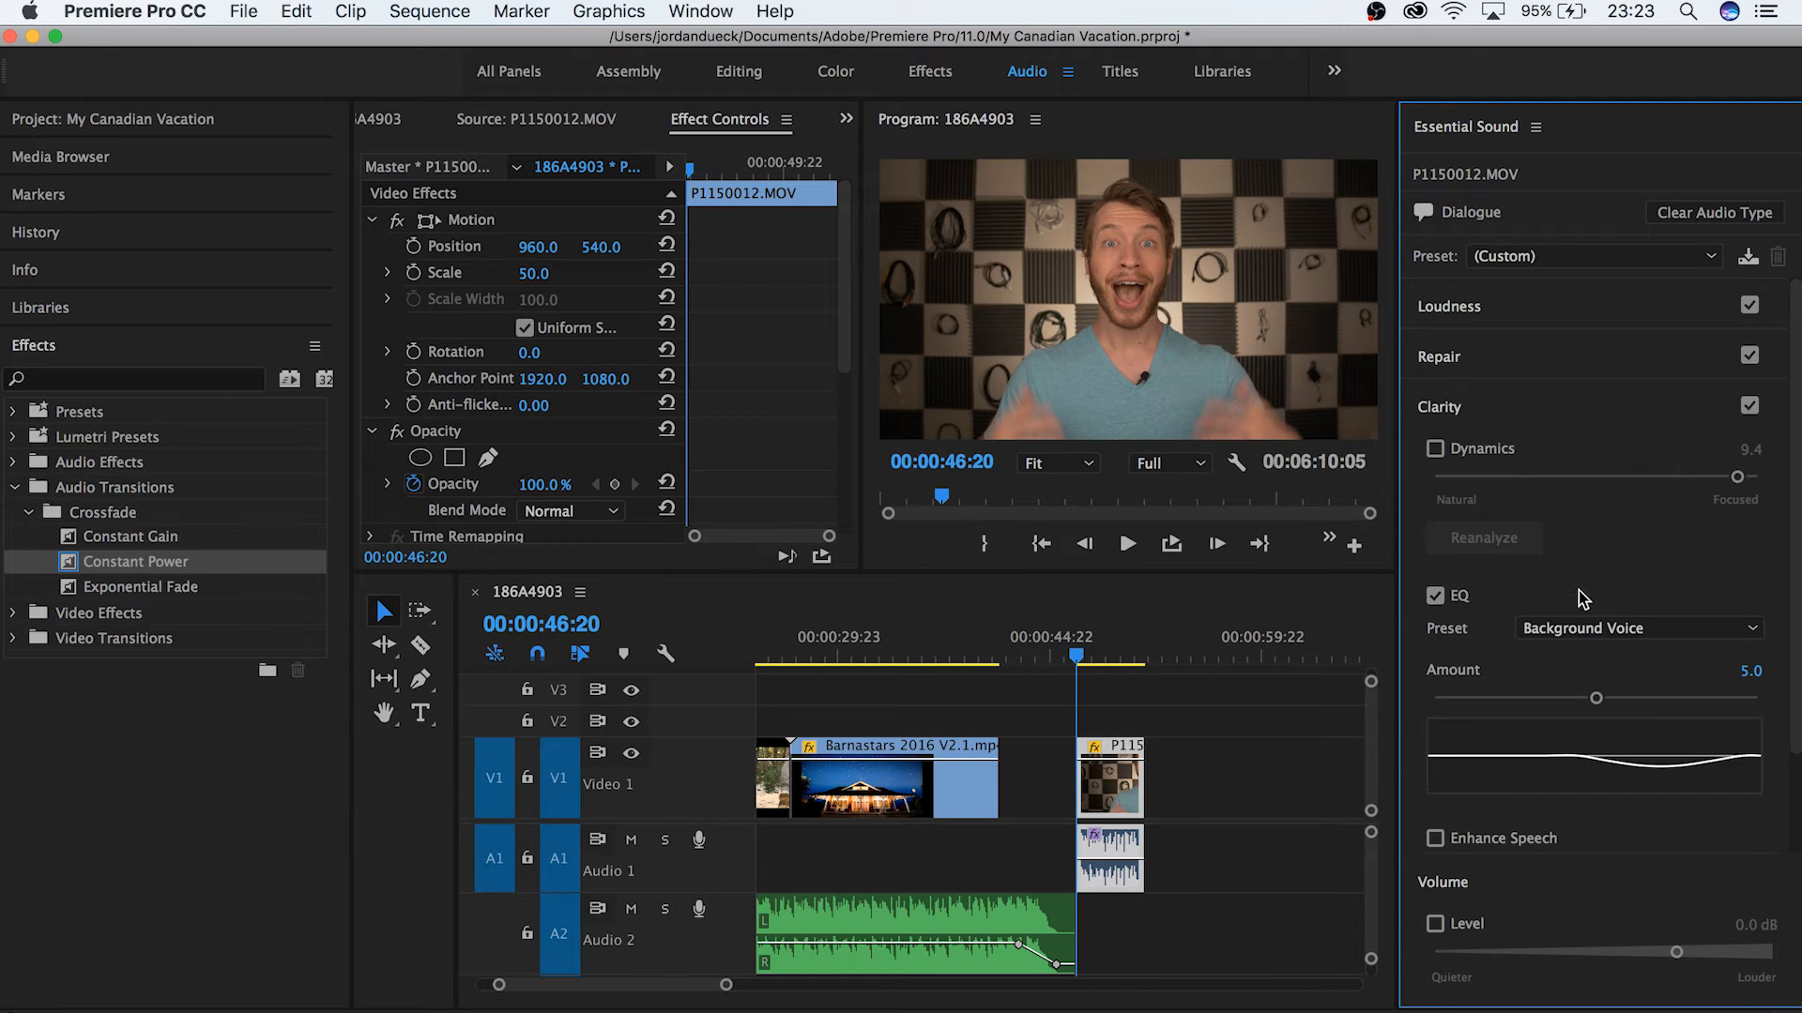
pyautogui.click(1634, 634)
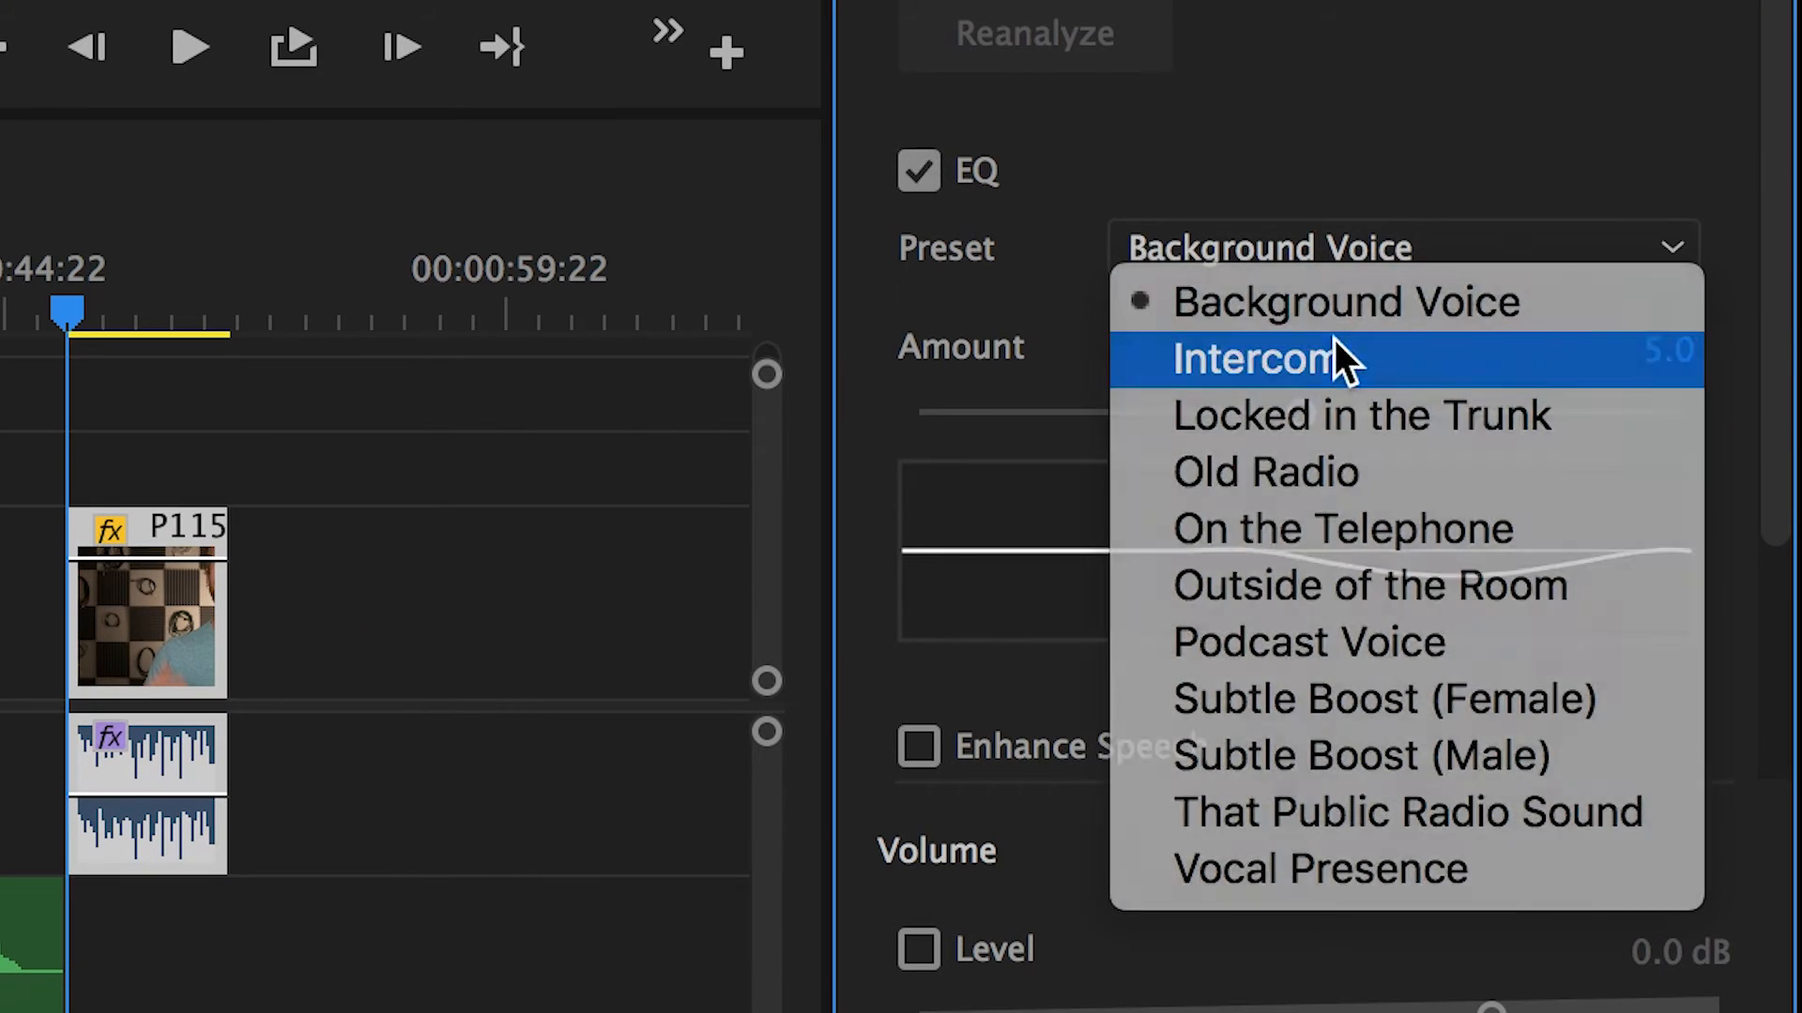
pyautogui.click(1335, 340)
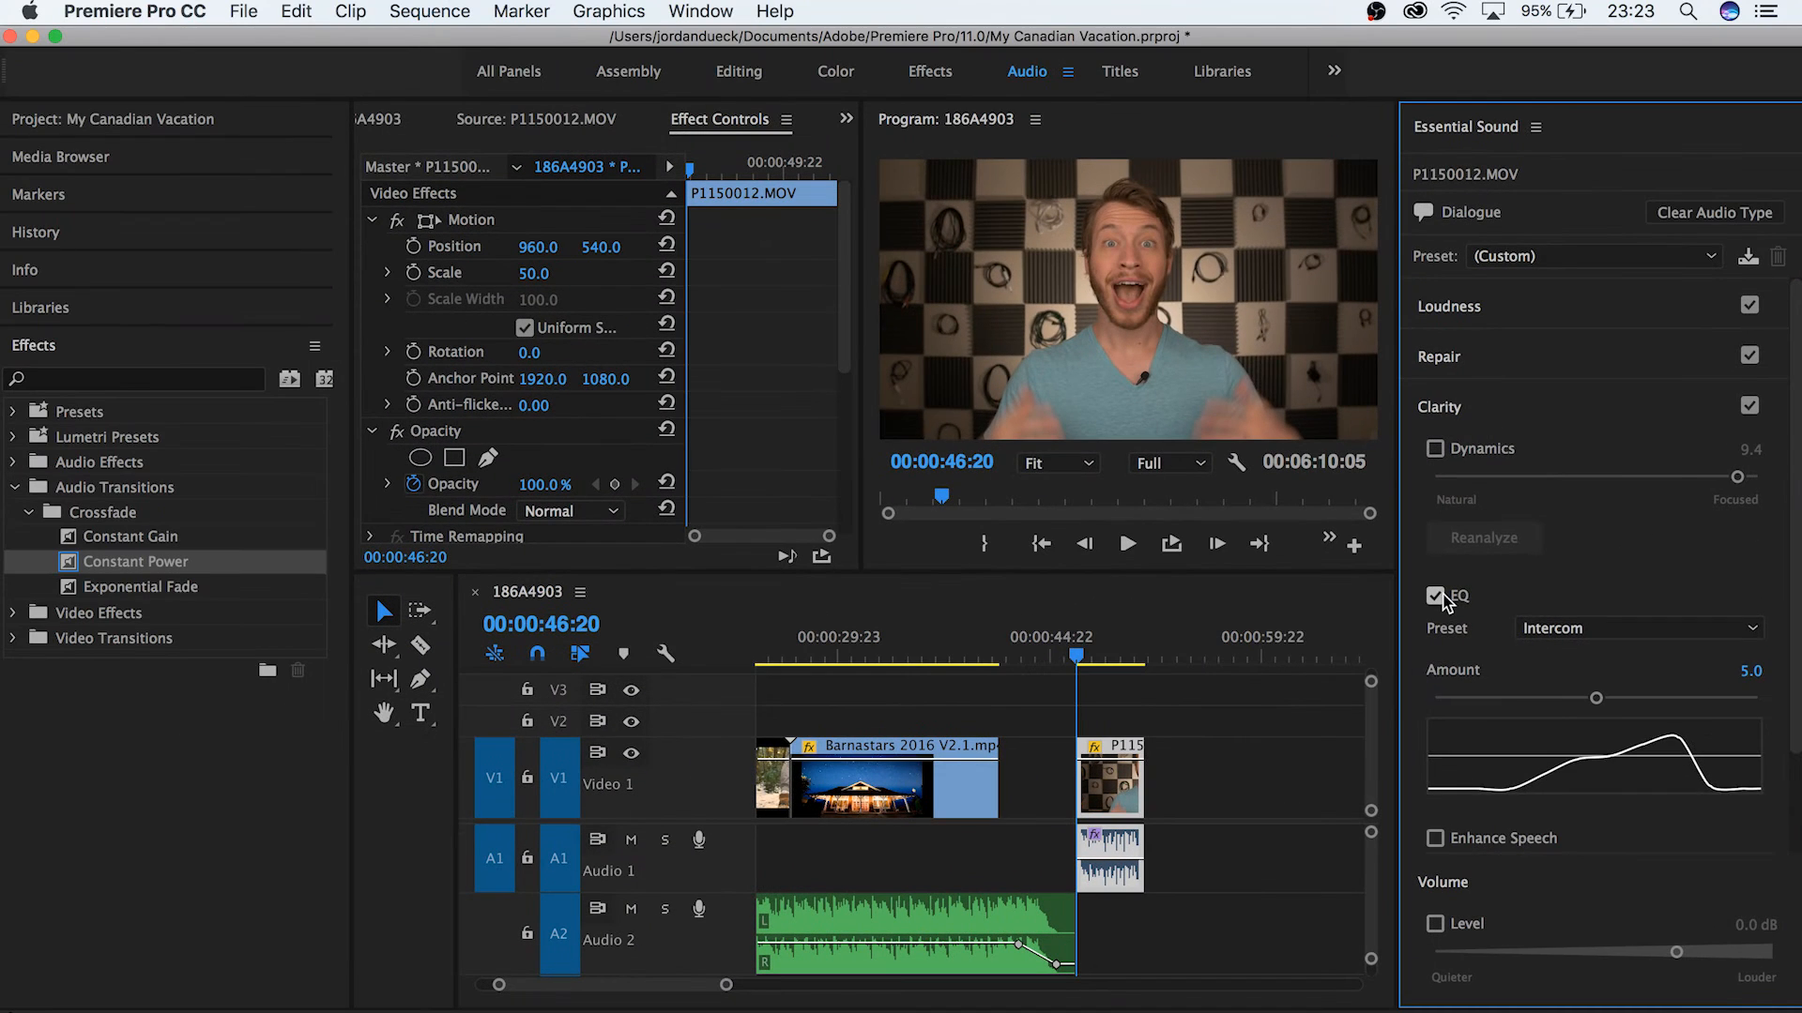
pyautogui.click(1435, 595)
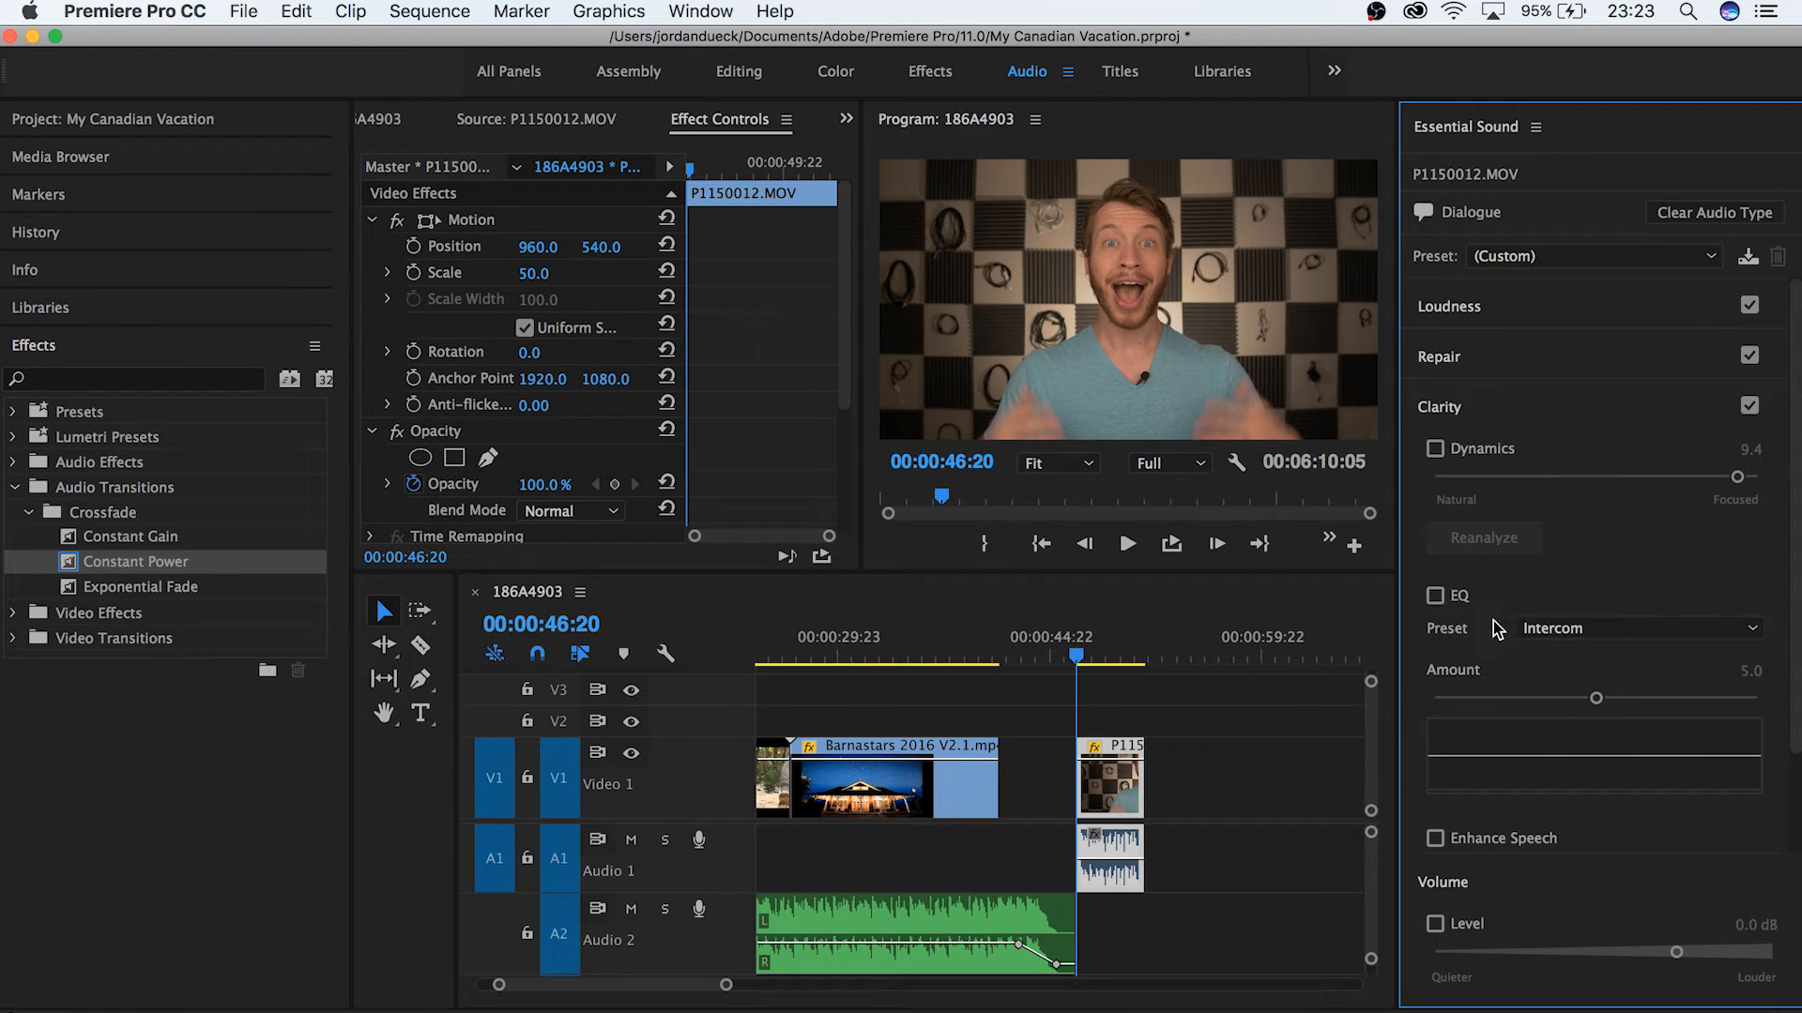
# Turn the Intercom EQ back on, set its amount to 10.0, and switch the EQ off again.
pyautogui.scroll(-3, 1528, 748)
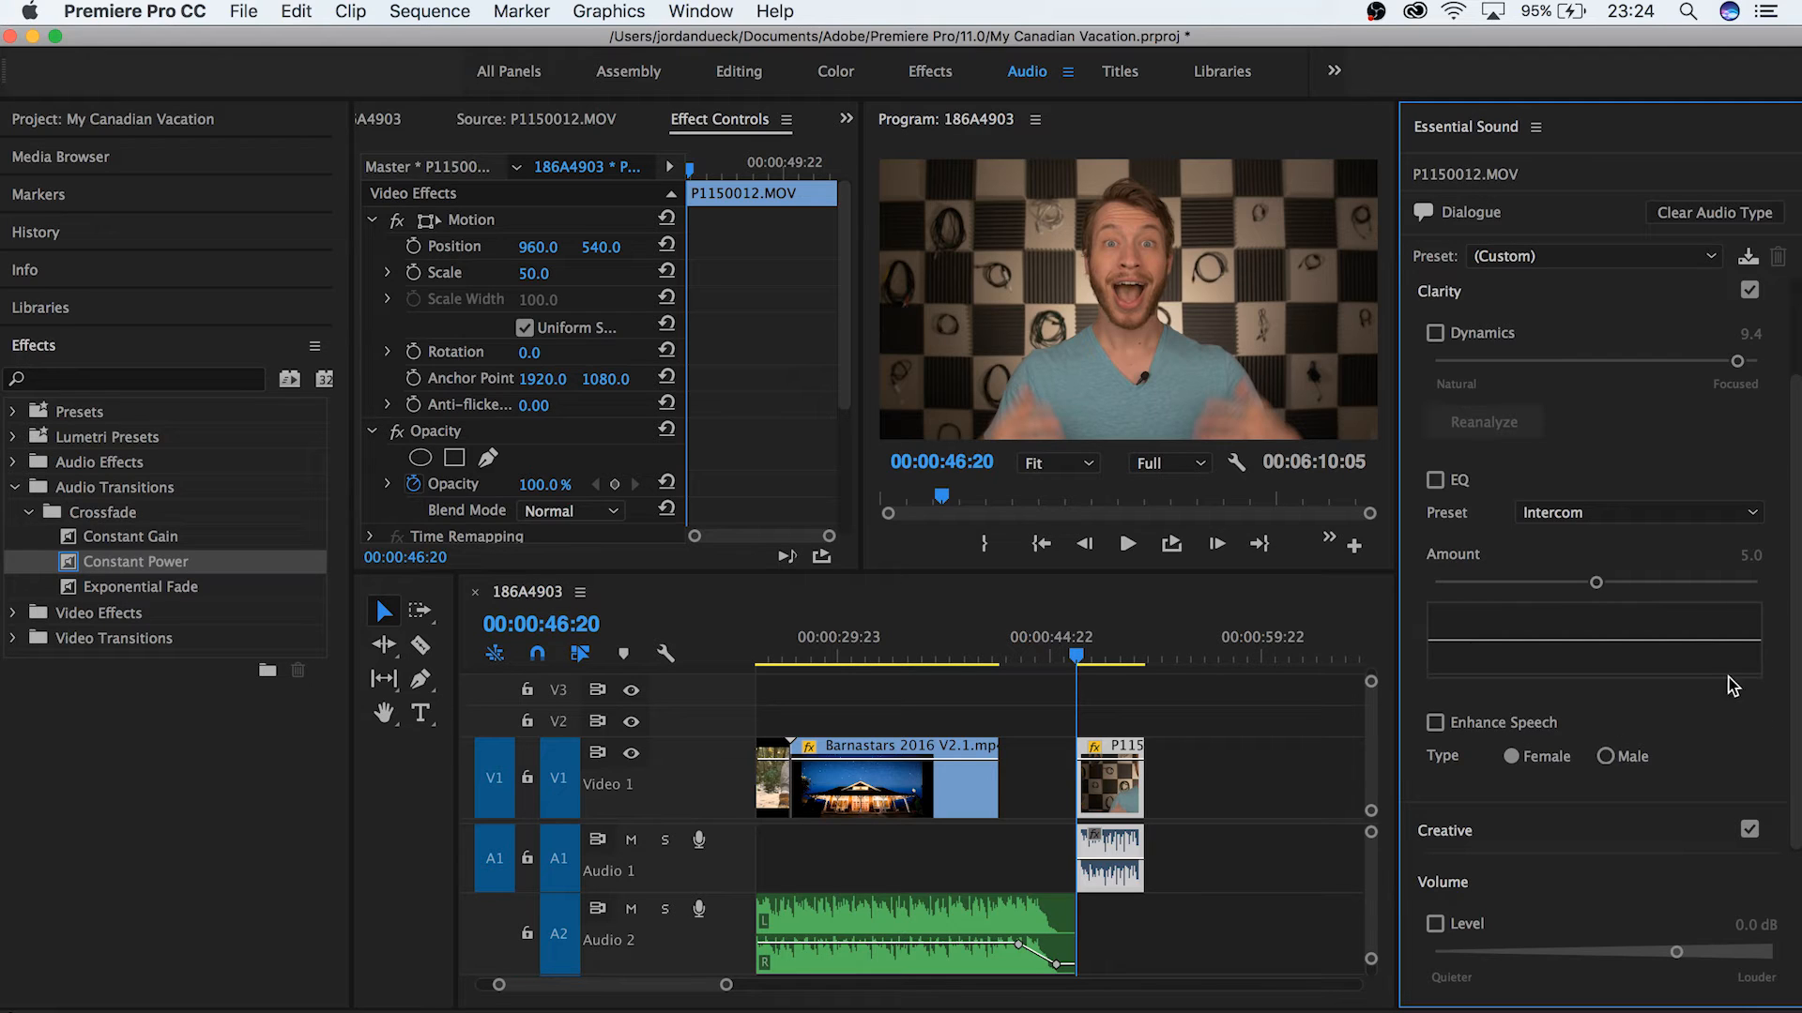
pyautogui.click(1437, 482)
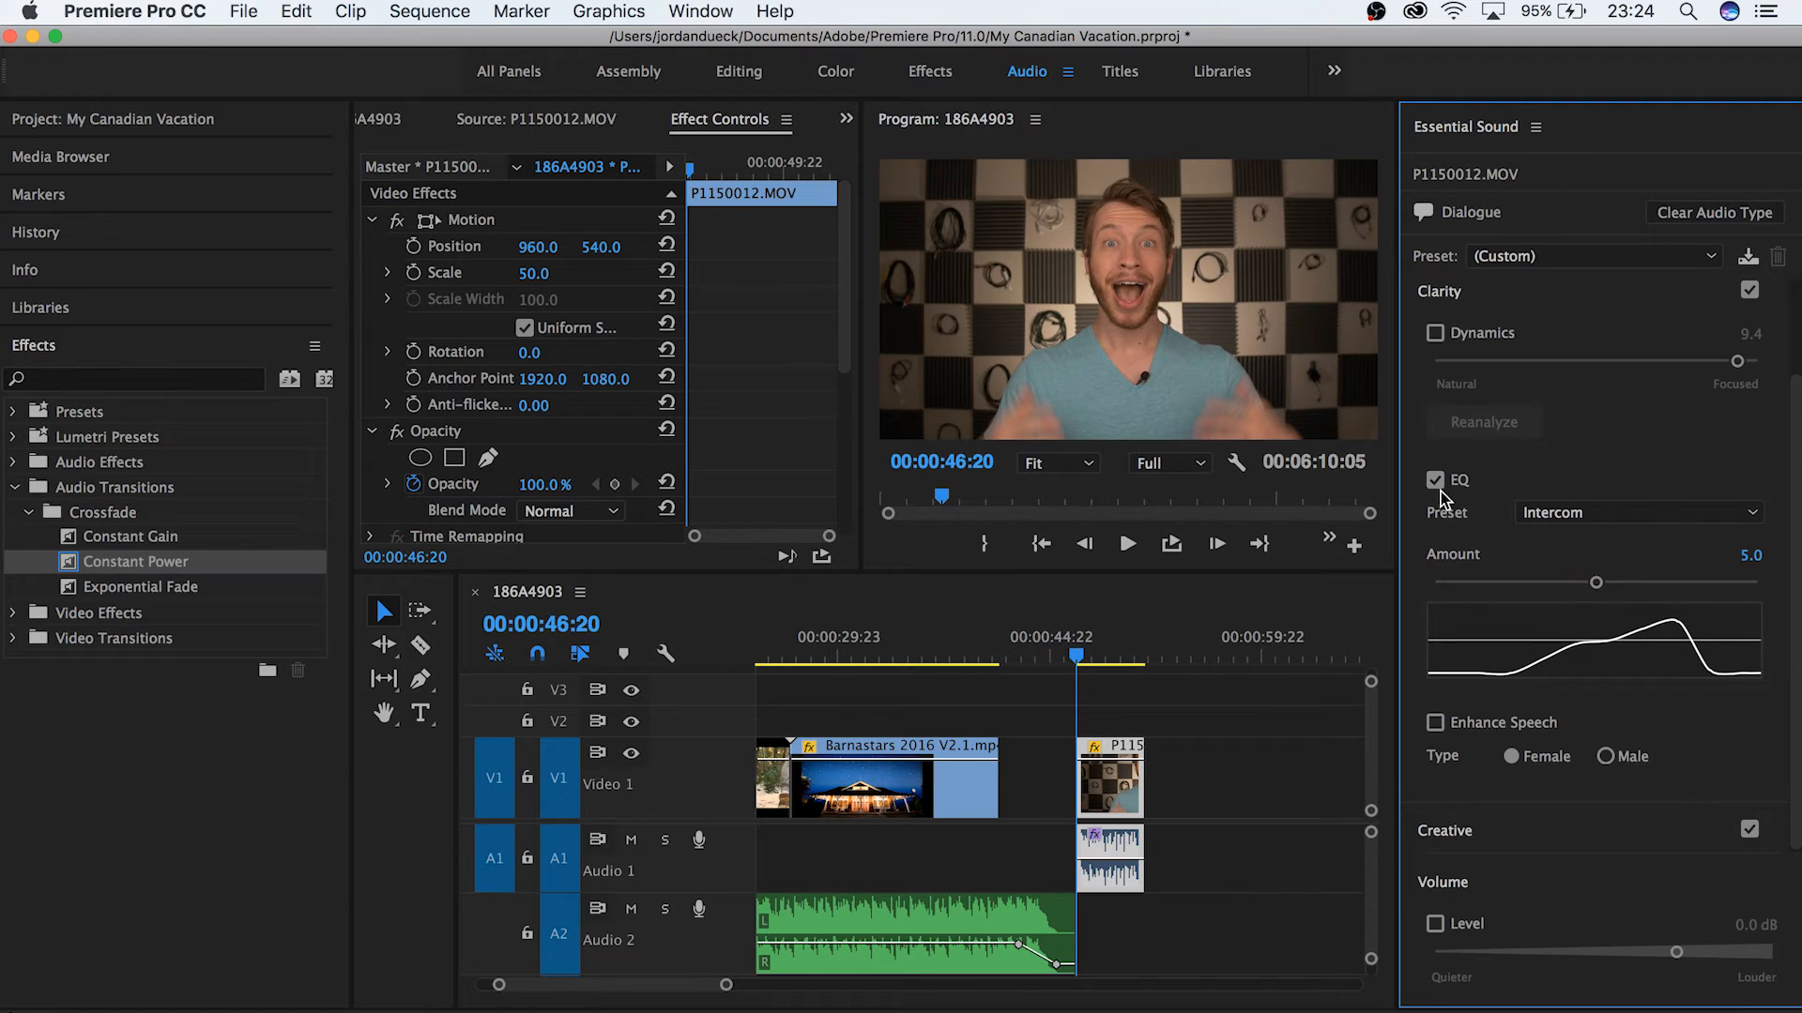
pyautogui.moveTo(1603, 586); pyautogui.dragTo(1762, 581)
pyautogui.click(1443, 484)
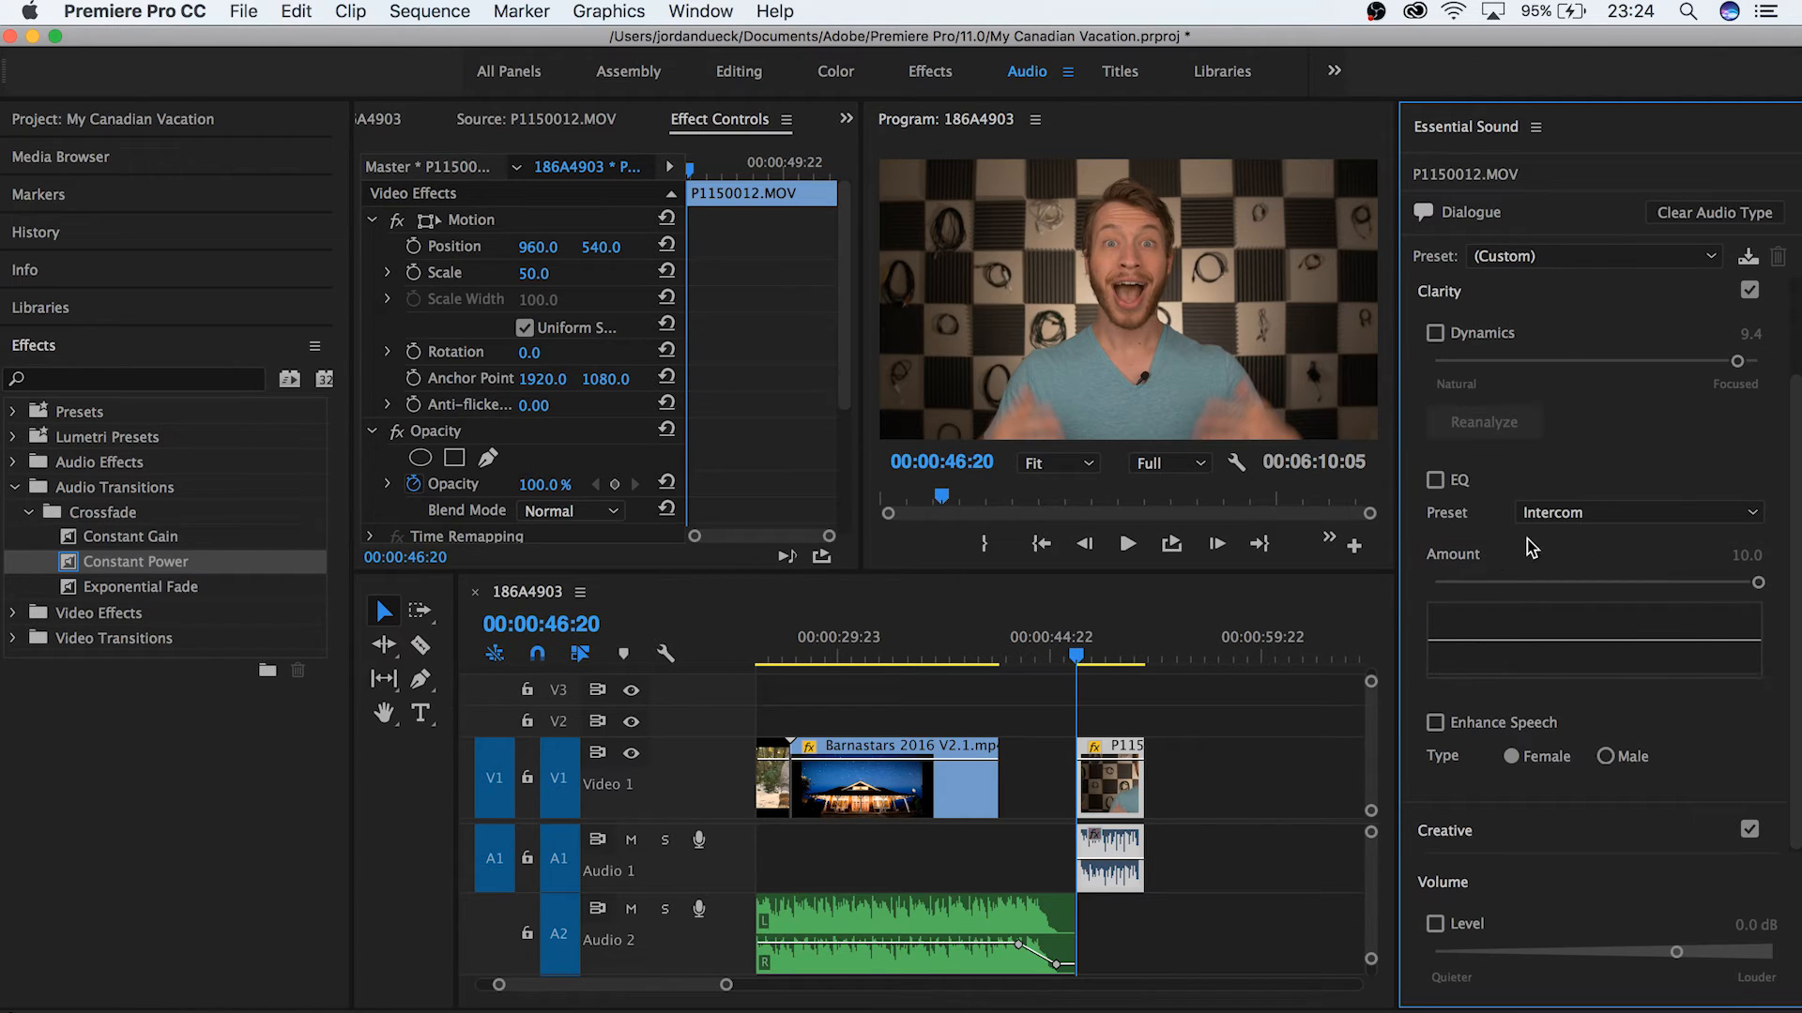
# Enable Enhance Speech for the P1150012.MOV dialogue, set its type to Male, and switch Enhance Speech off.
pyautogui.click(1437, 722)
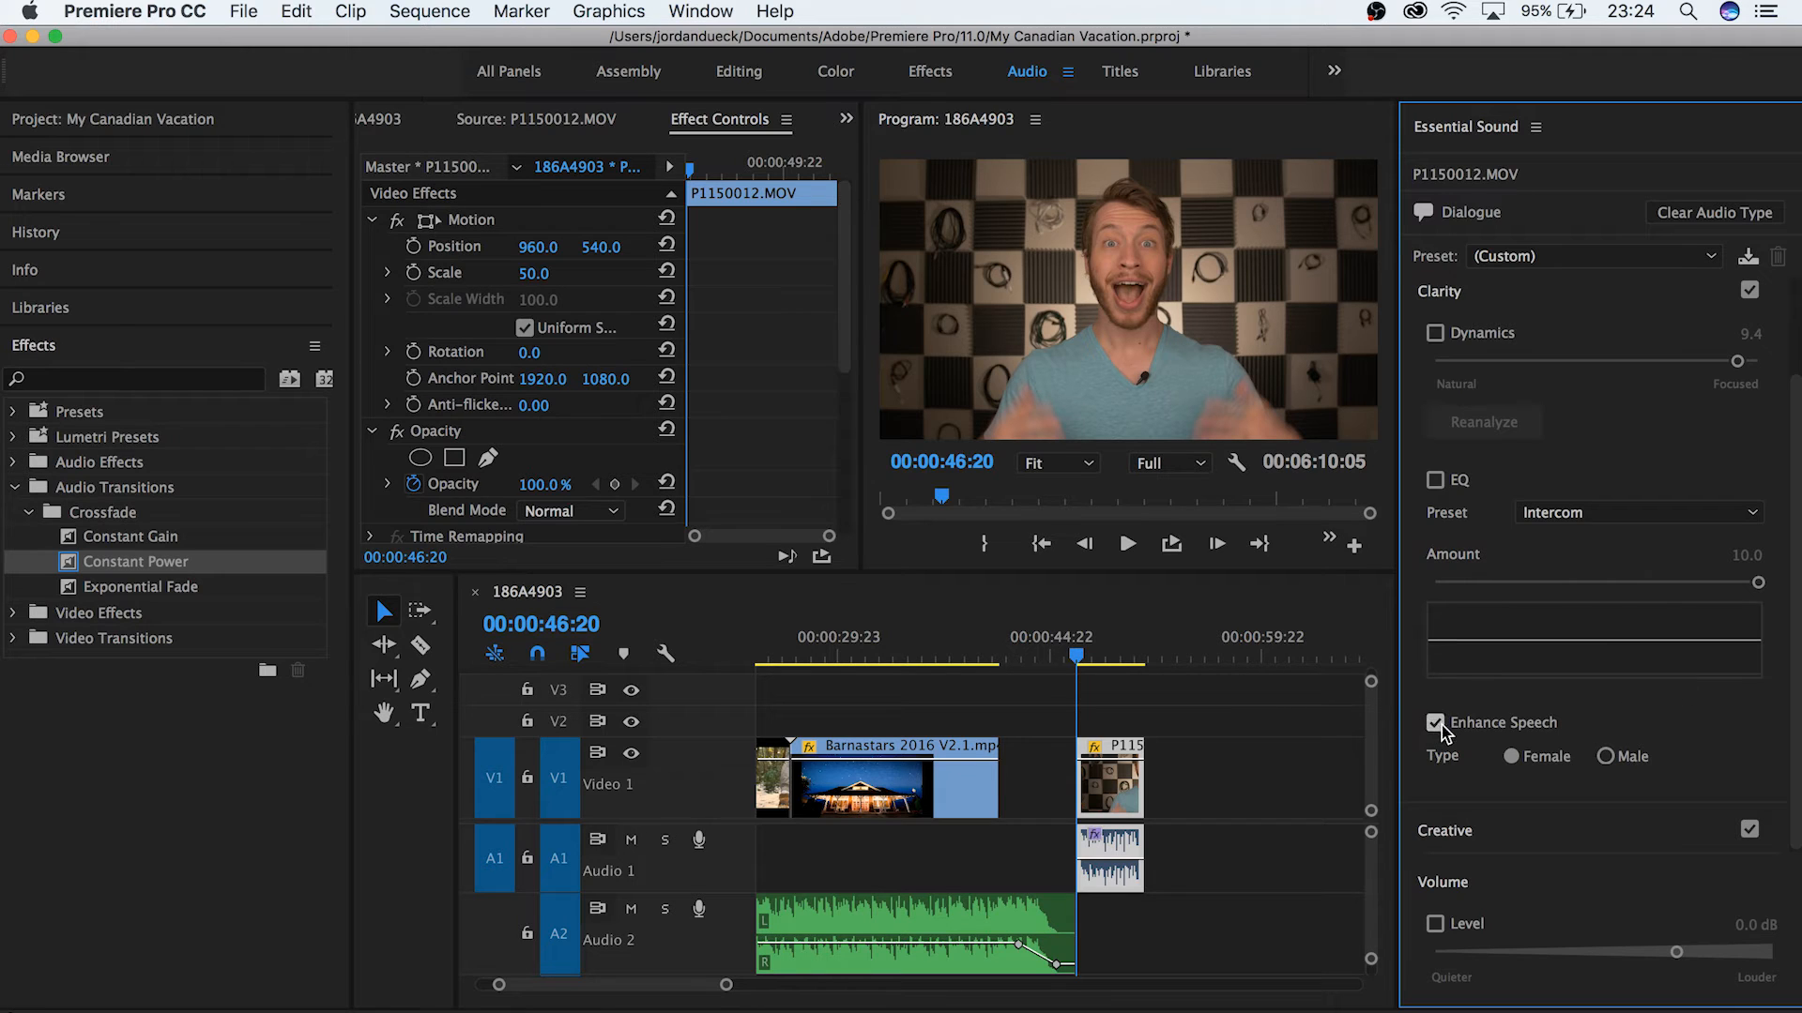
pyautogui.click(1607, 757)
pyautogui.click(1438, 723)
# Enable Reverb in the Creative settings of the P1150012.MOV dialogue, choose the Auditorium preset, and switch Reverb off.
pyautogui.click(1546, 296)
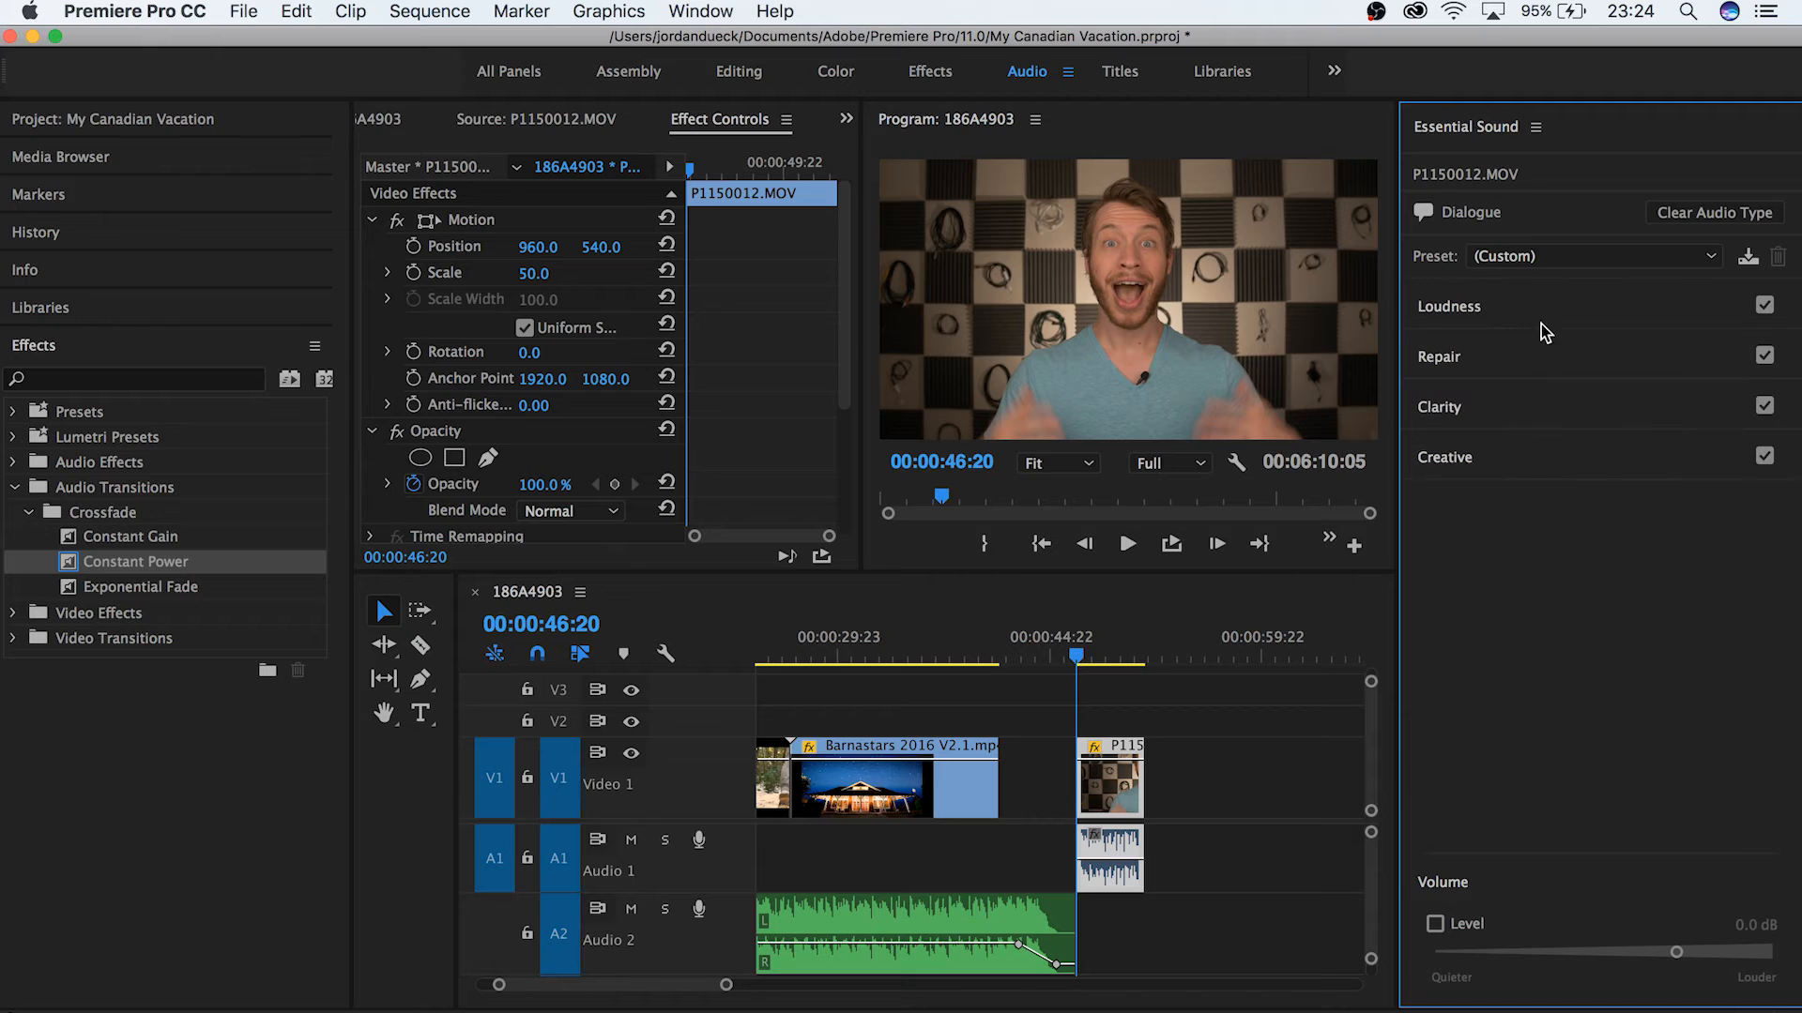
pyautogui.click(1523, 458)
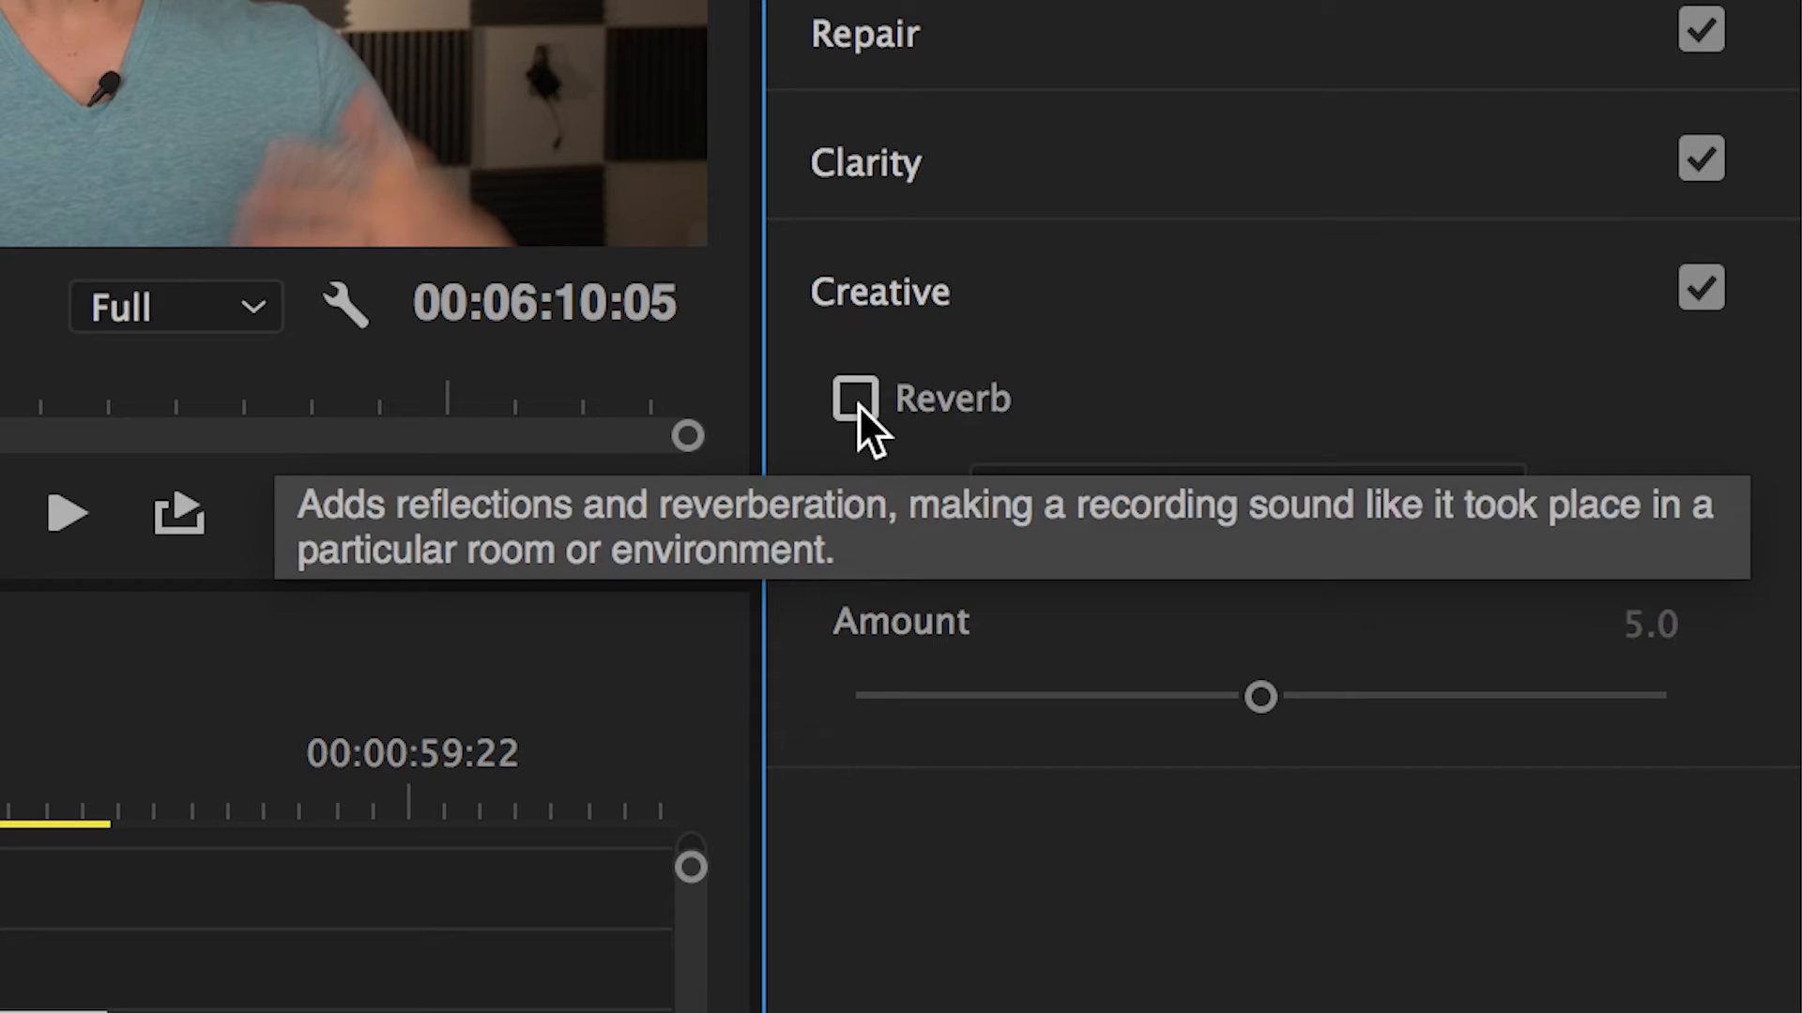
pyautogui.click(856, 402)
pyautogui.click(1053, 494)
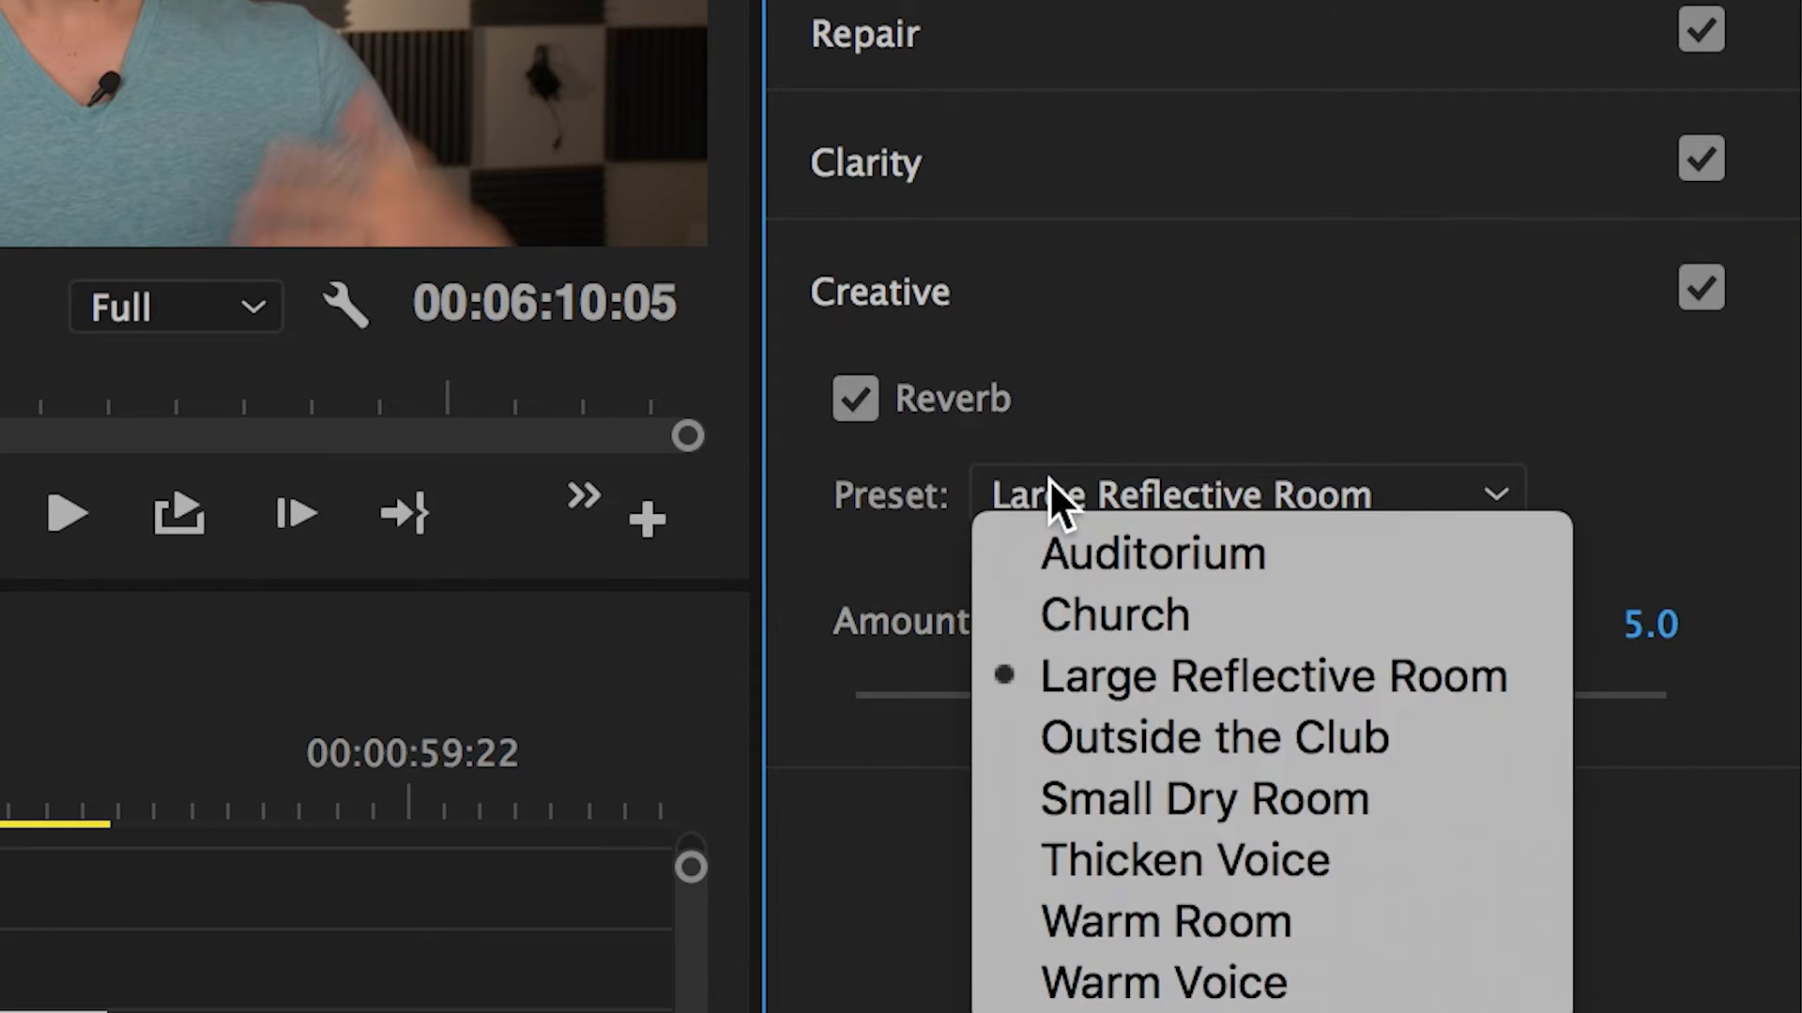
pyautogui.click(1077, 550)
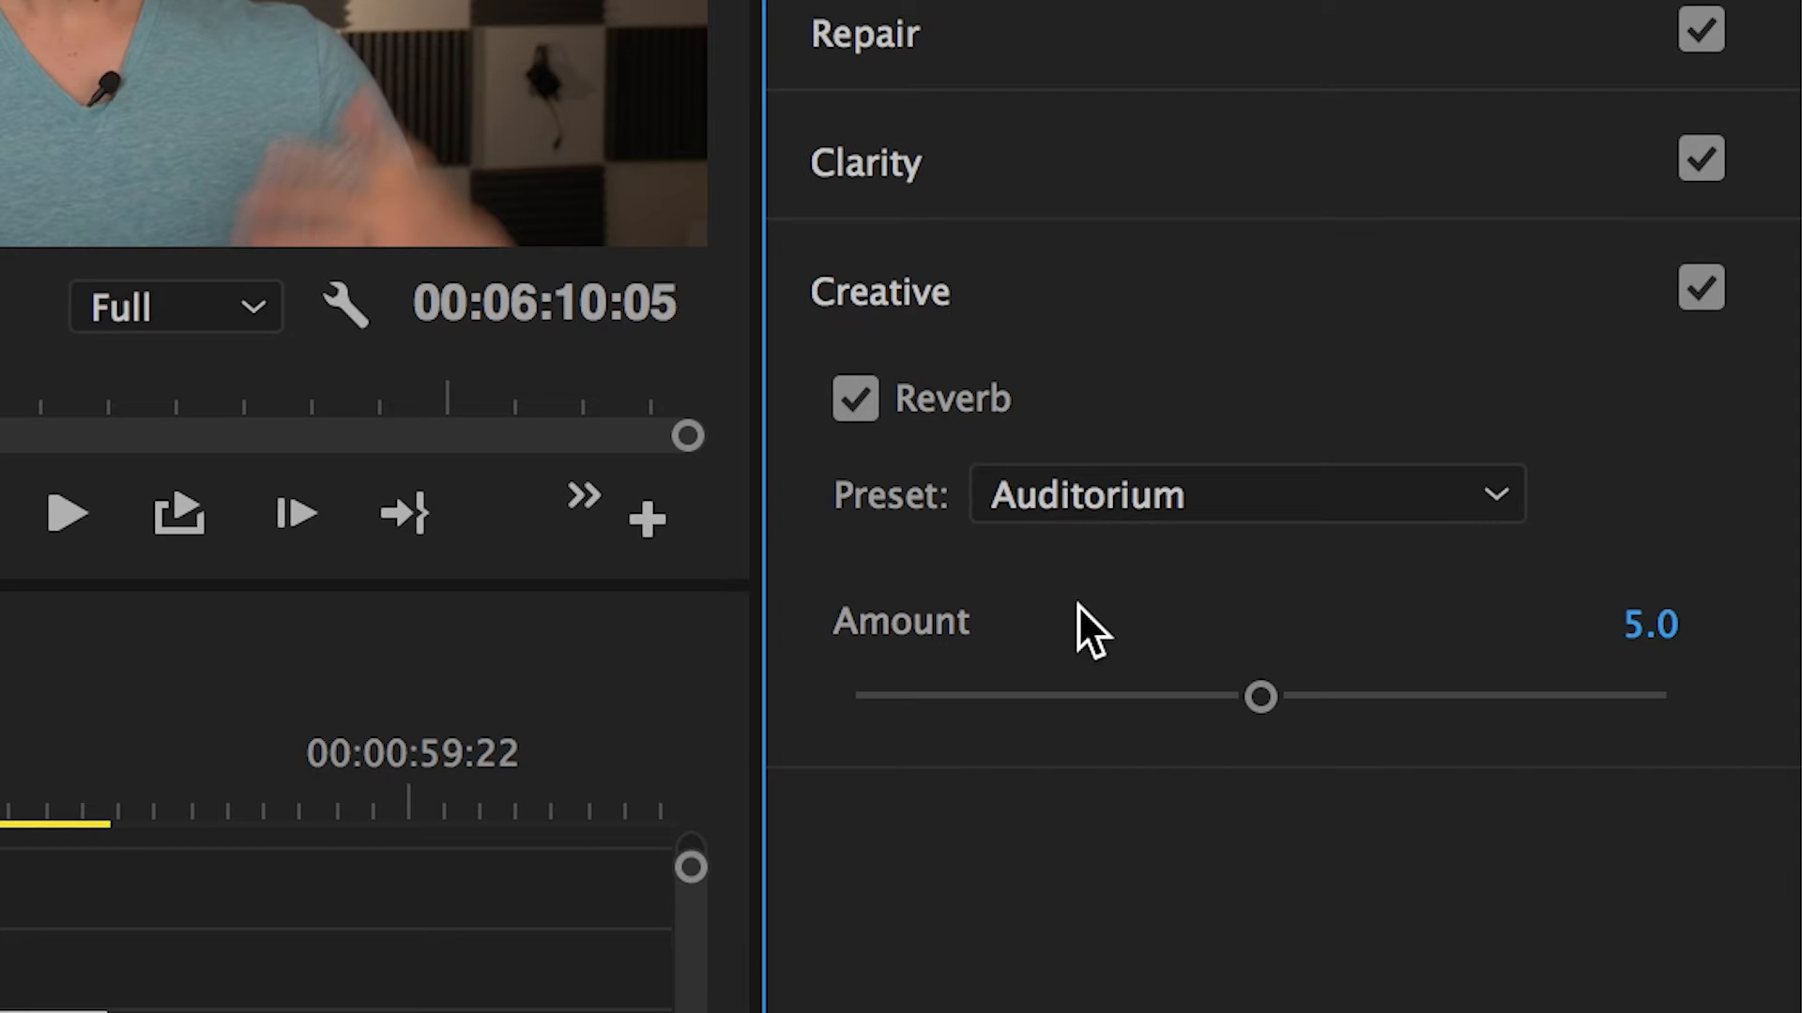
pyautogui.click(855, 399)
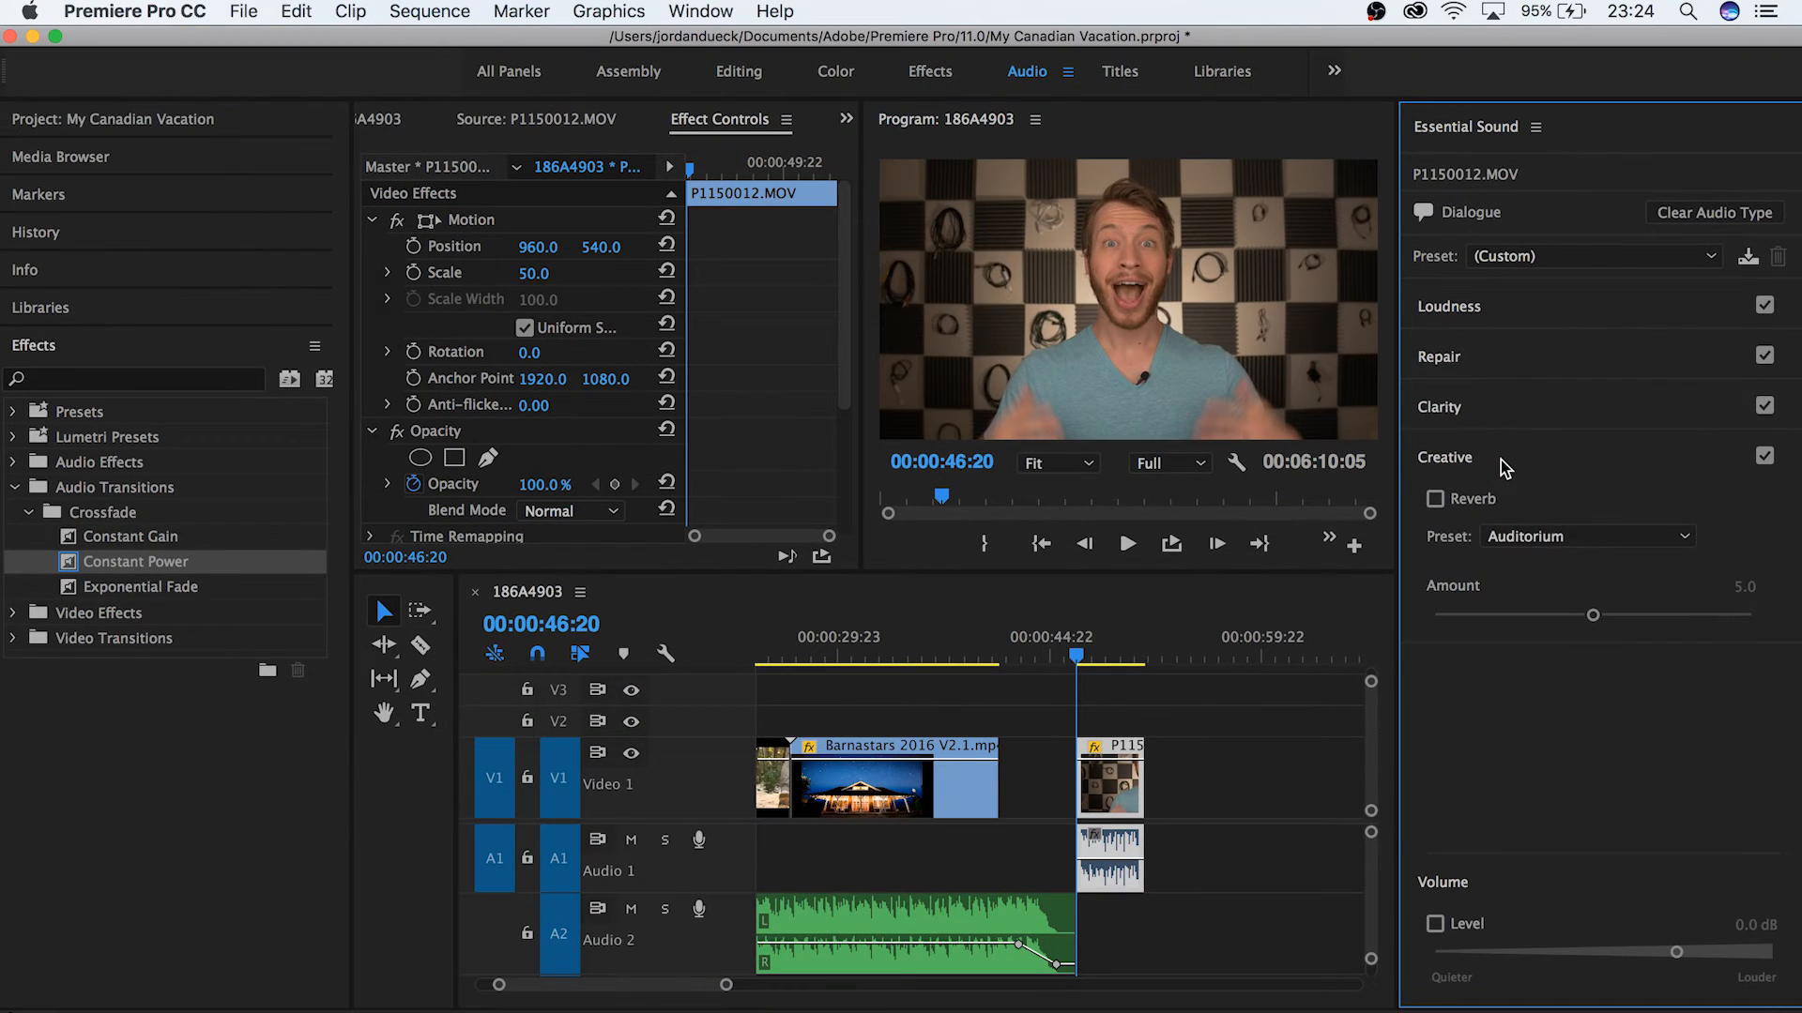
pyautogui.click(1501, 460)
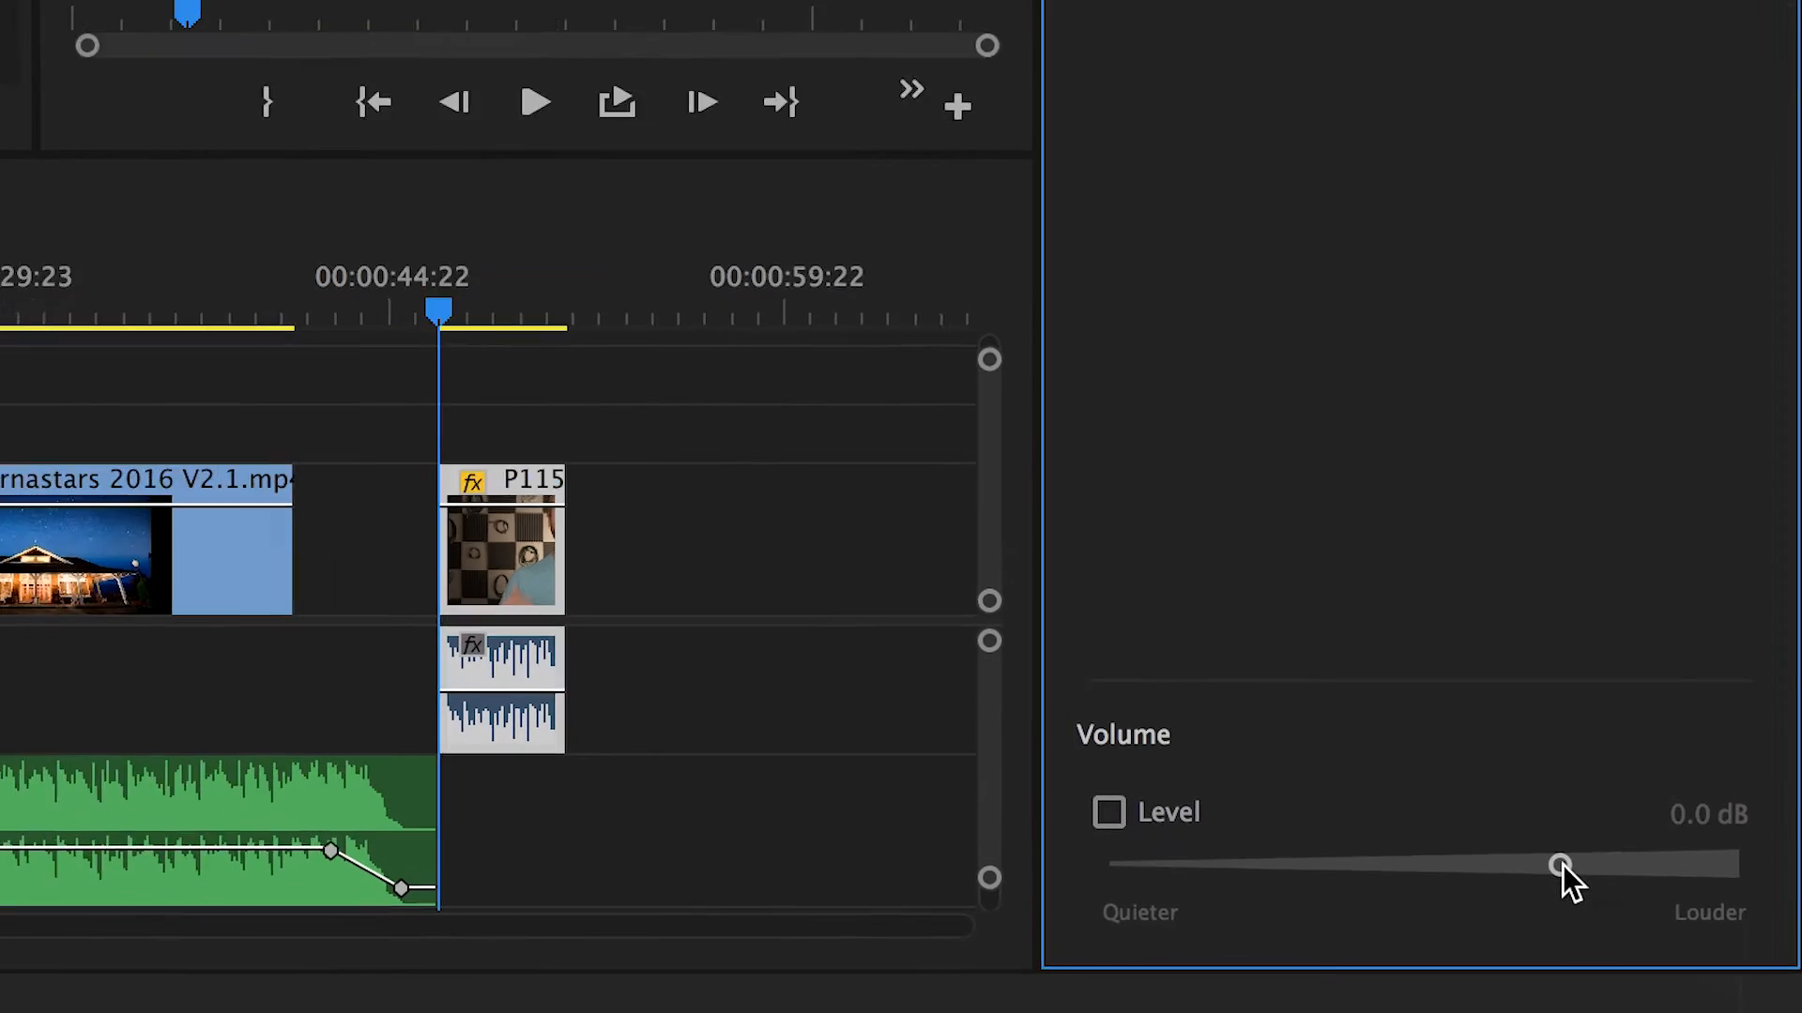
# Raise the clip volume level of P1150012.MOV to 3.7 dB and reset the level.
pyautogui.moveTo(1678, 951); pyautogui.dragTo(1671, 951)
pyautogui.moveTo(1465, 847); pyautogui.dragTo(1658, 851)
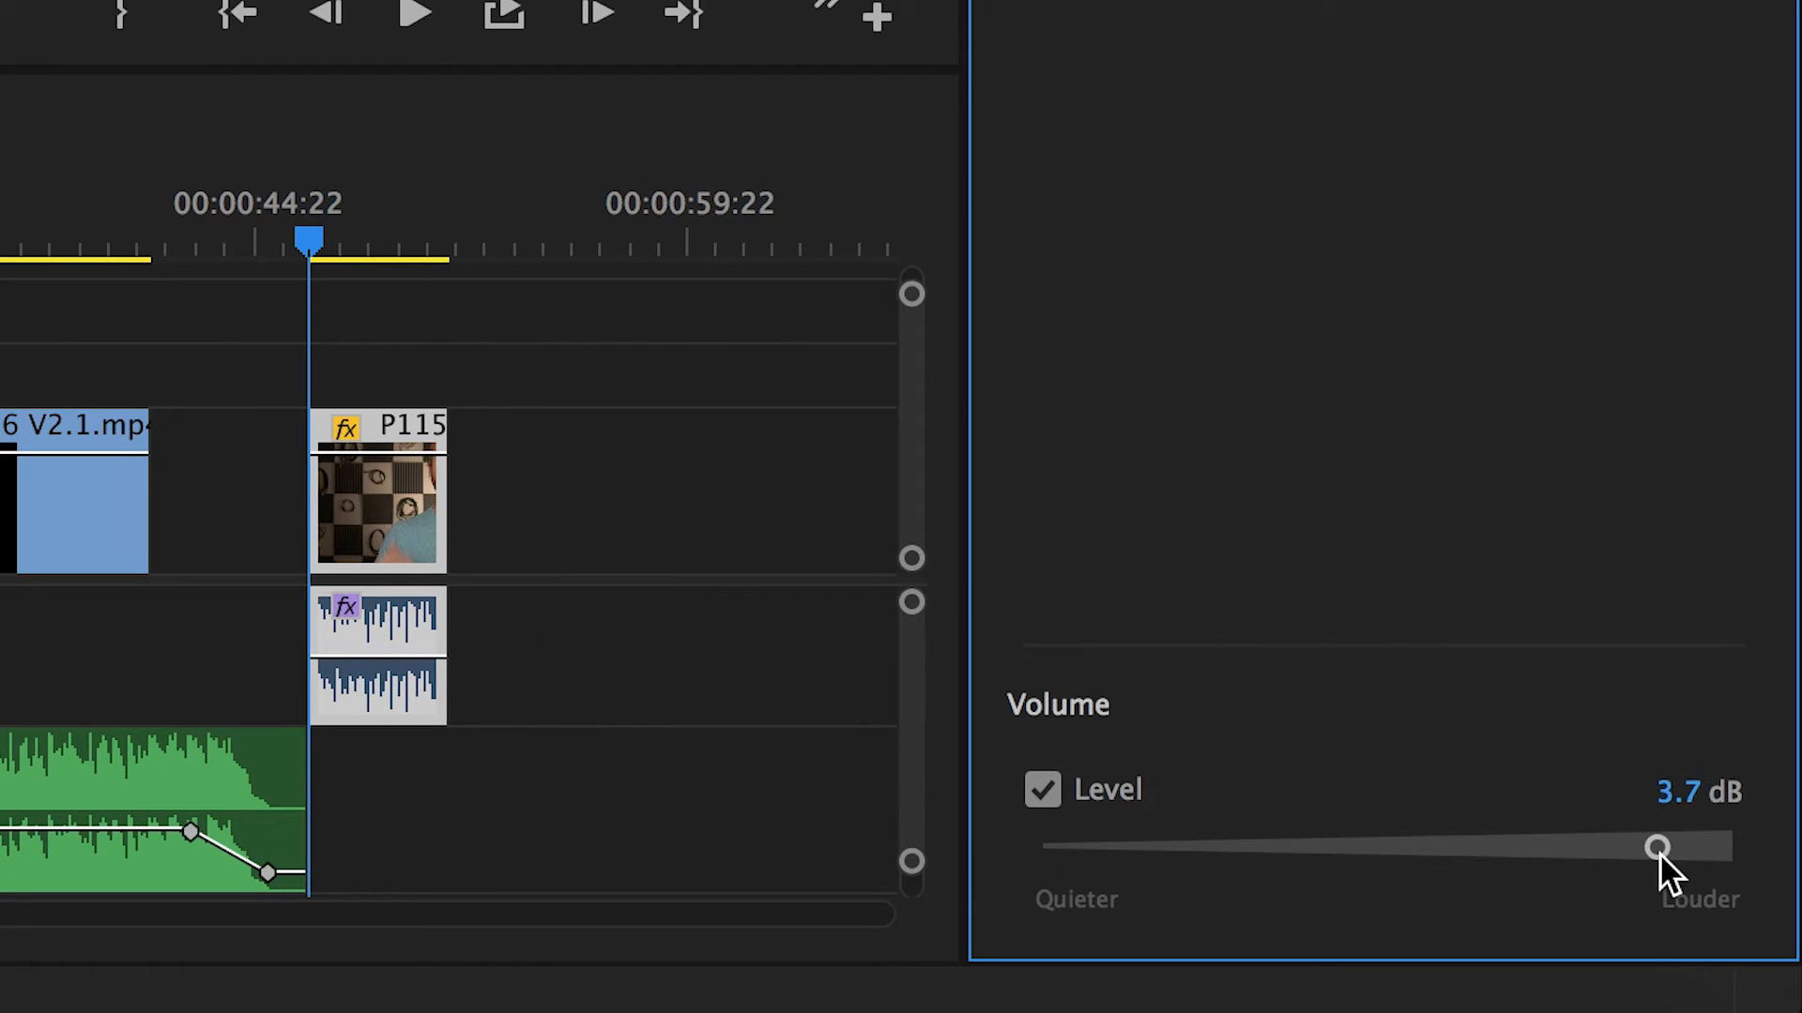
pyautogui.doubleClick(1660, 853)
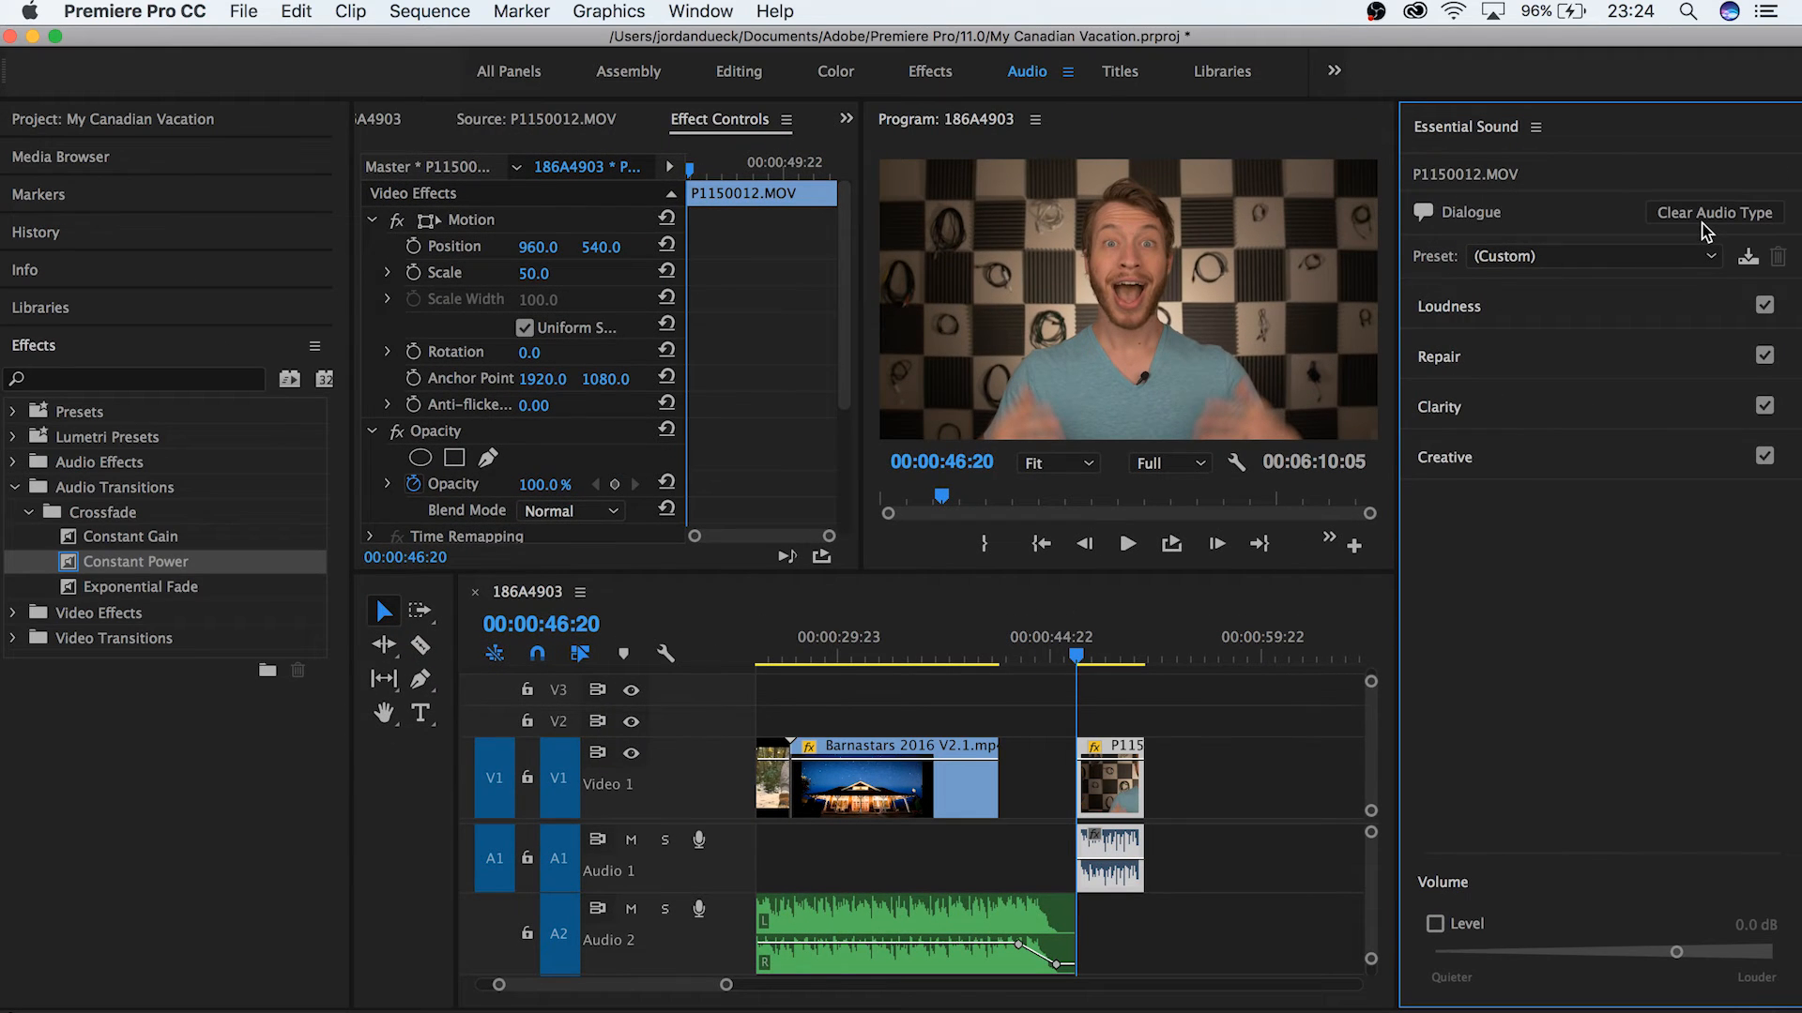
# Clear the Dialogue audio type from P1150012.MOV and assign the Music type to the Hip Hop Vlogging clip.
pyautogui.click(1703, 222)
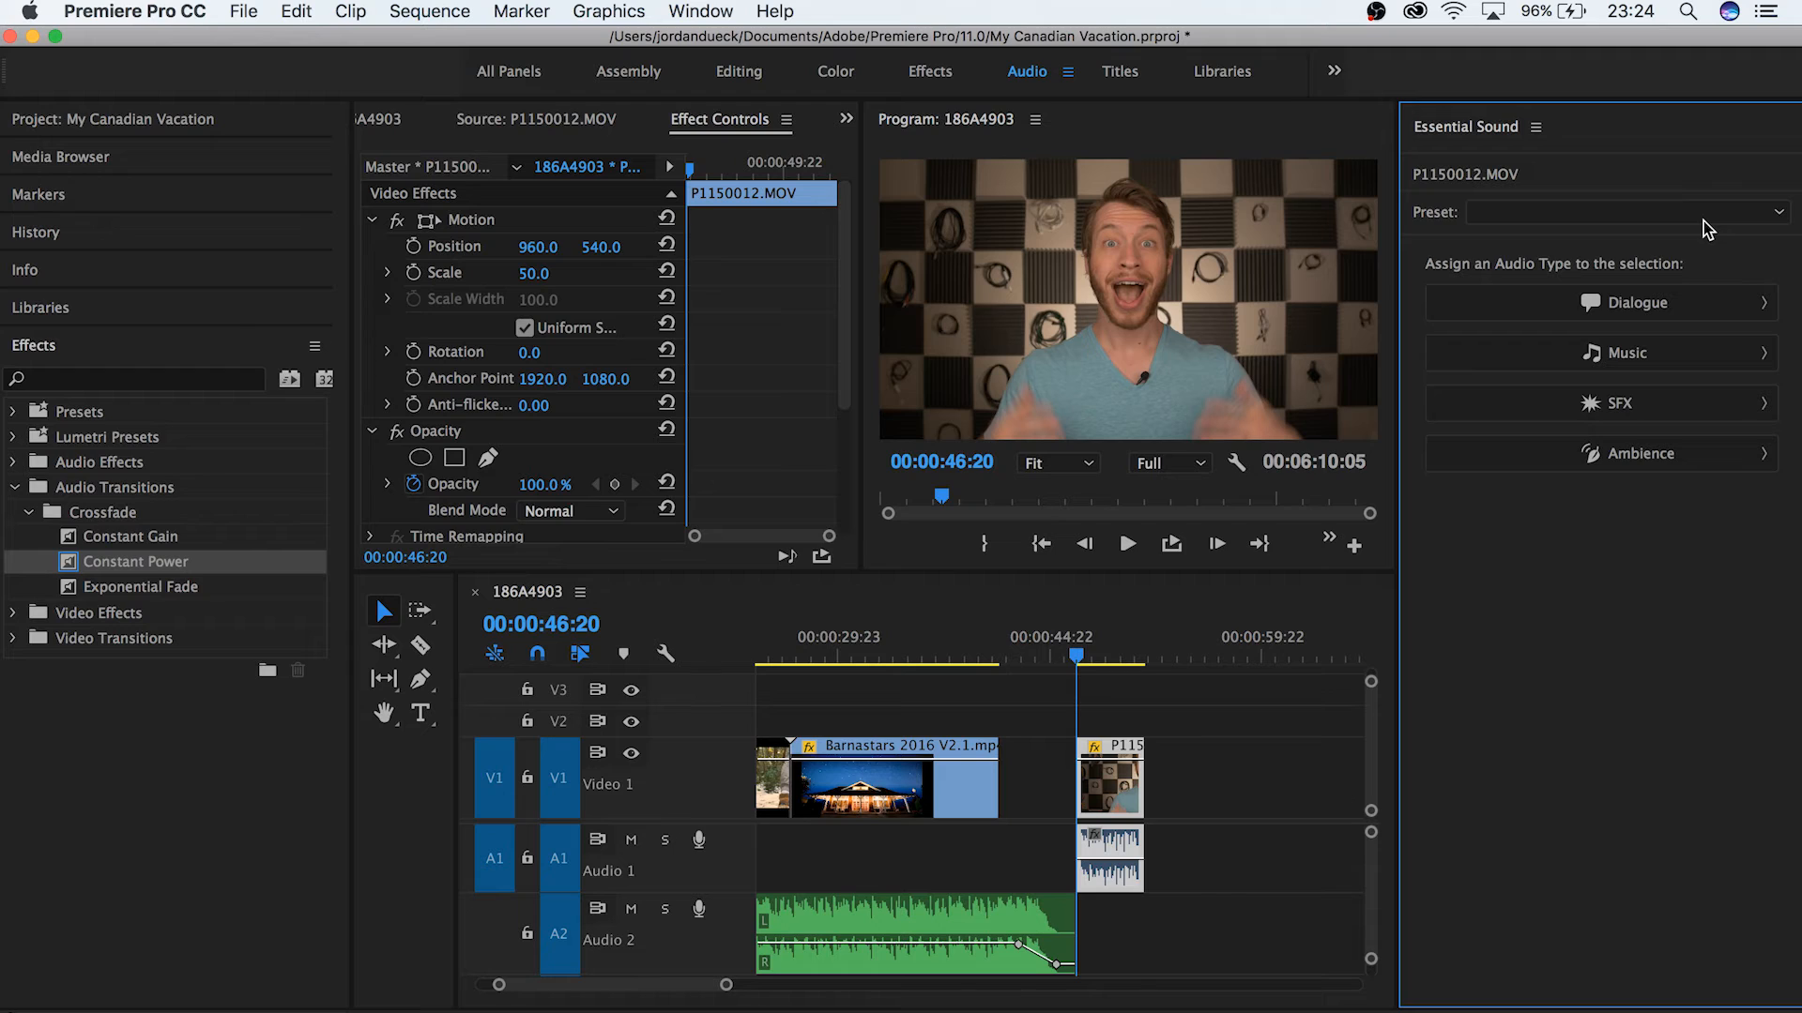
pyautogui.click(988, 926)
pyautogui.click(1582, 364)
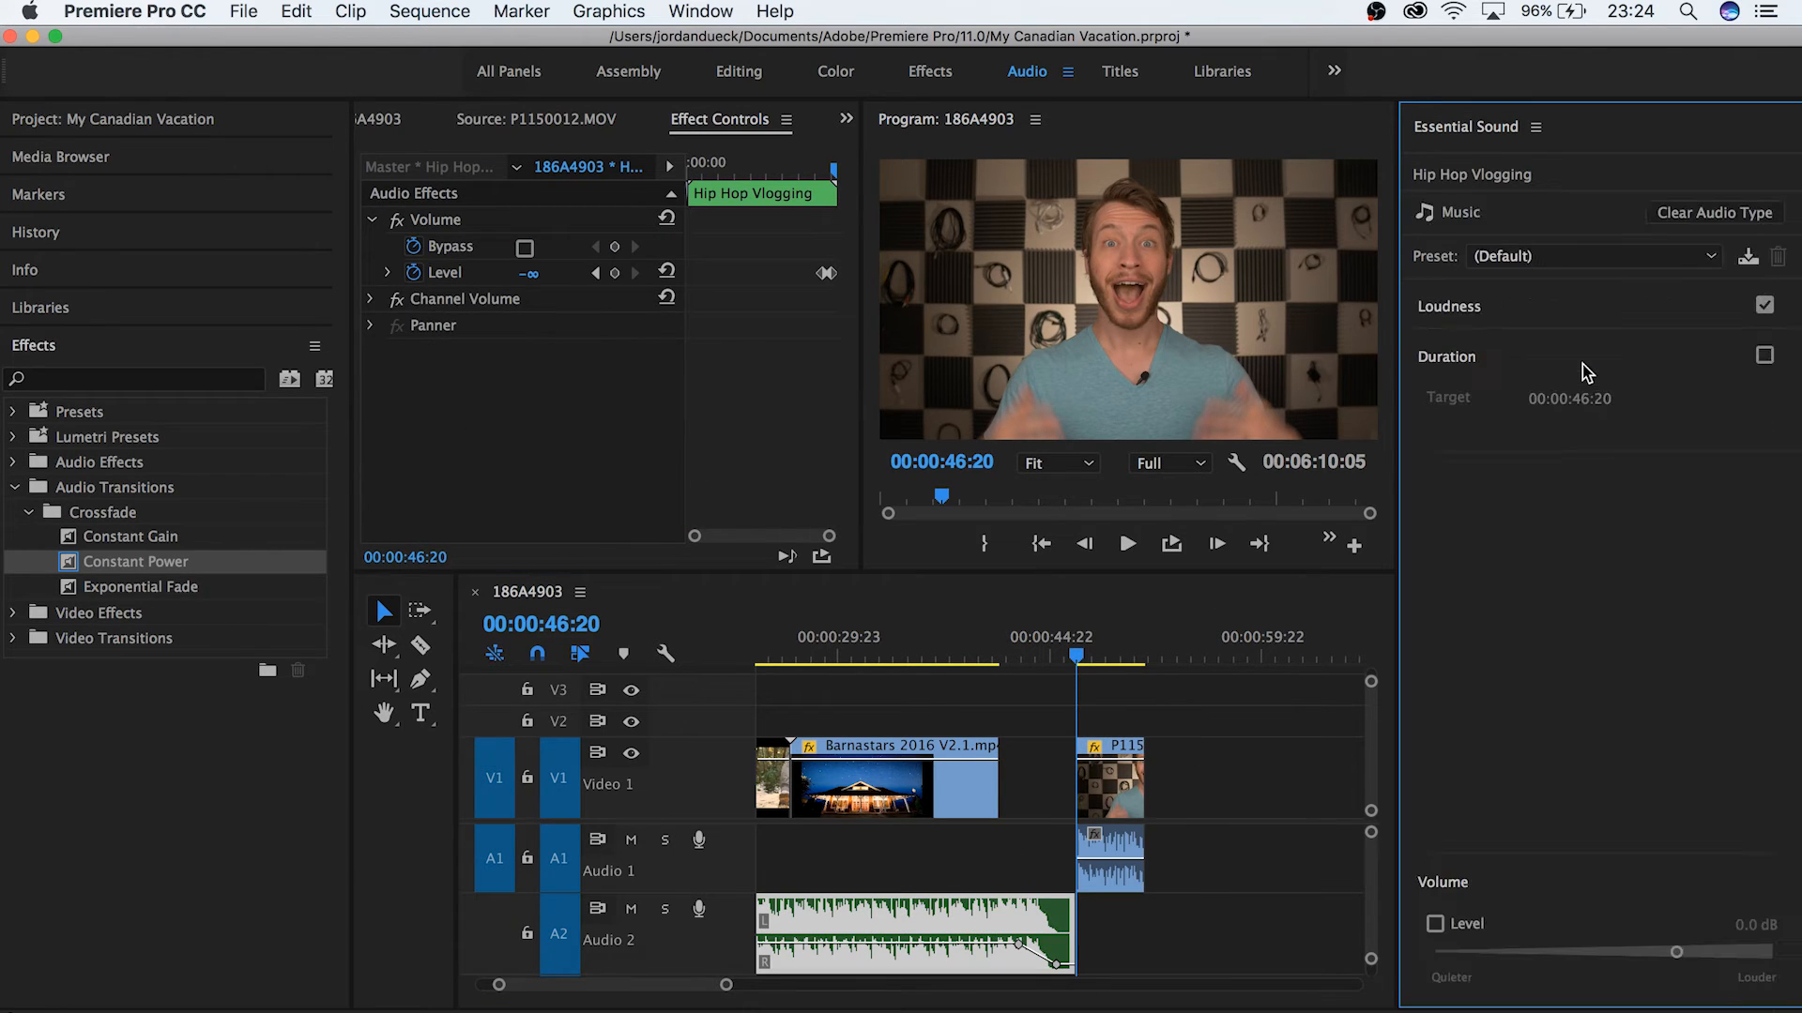
# Auto-match the loudness of the Hip Hop Vlogging clip to the standard average for Music.
pyautogui.click(1551, 320)
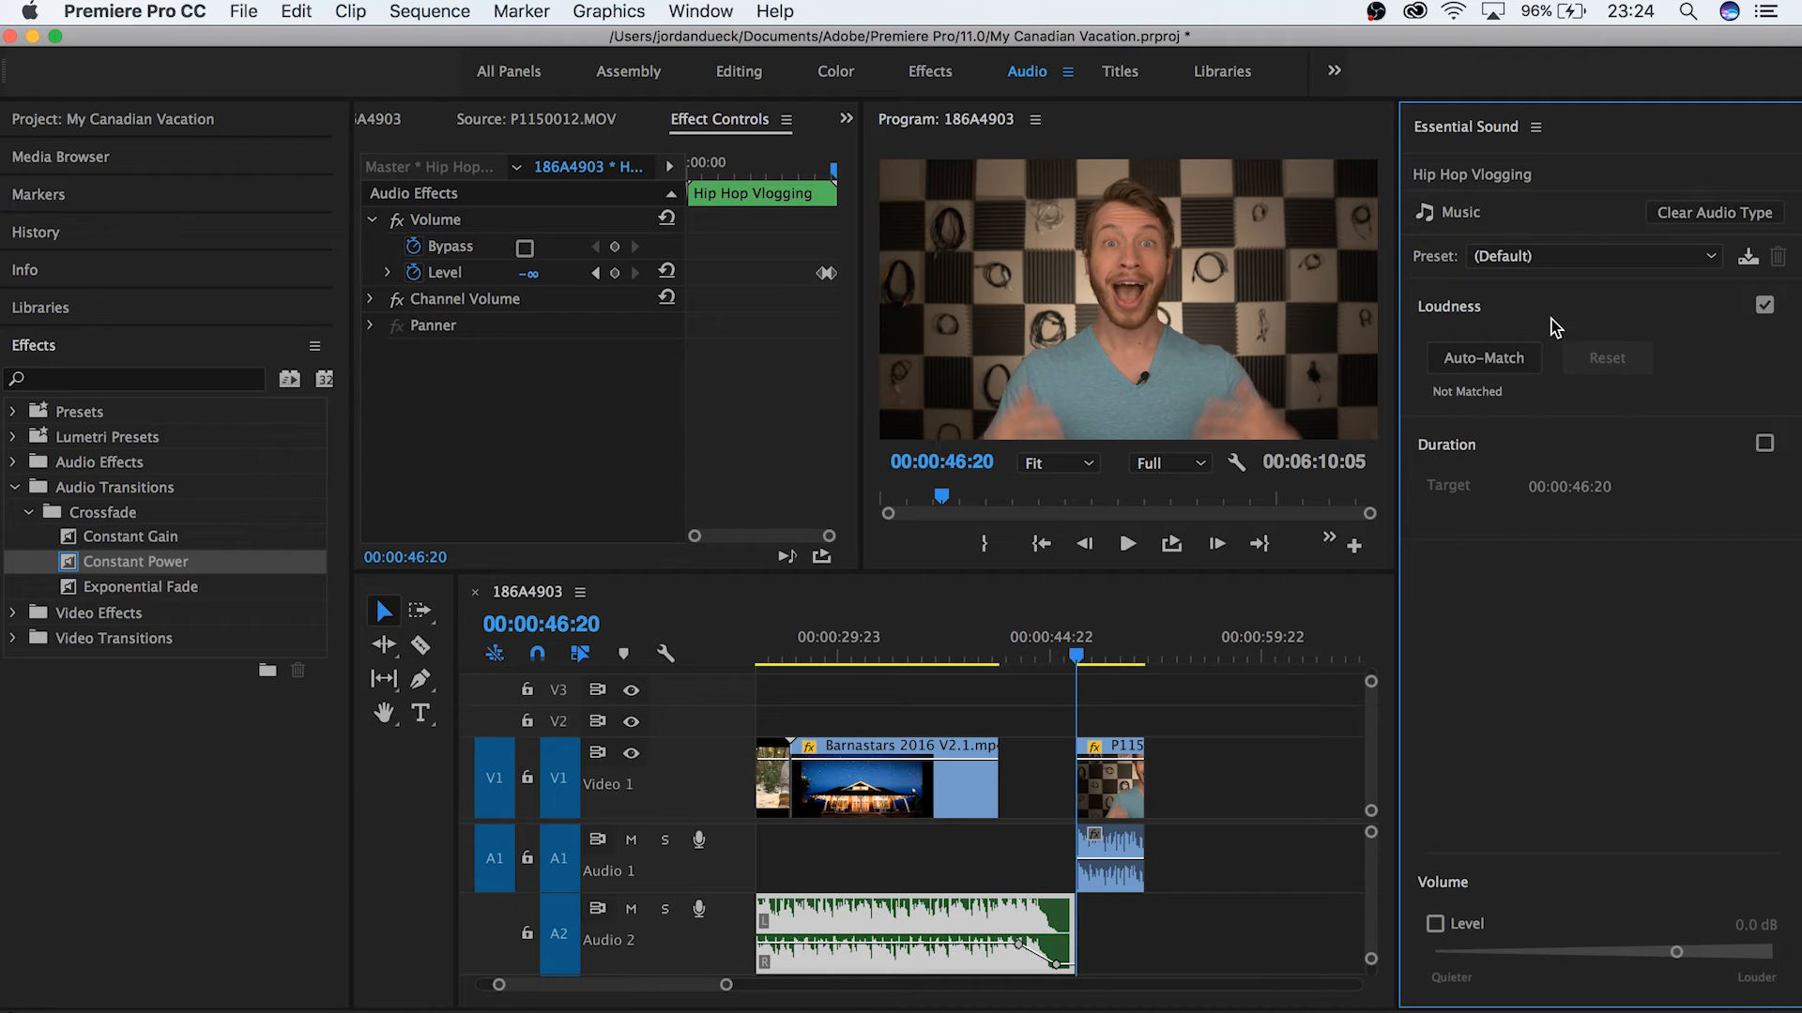
pyautogui.click(1492, 358)
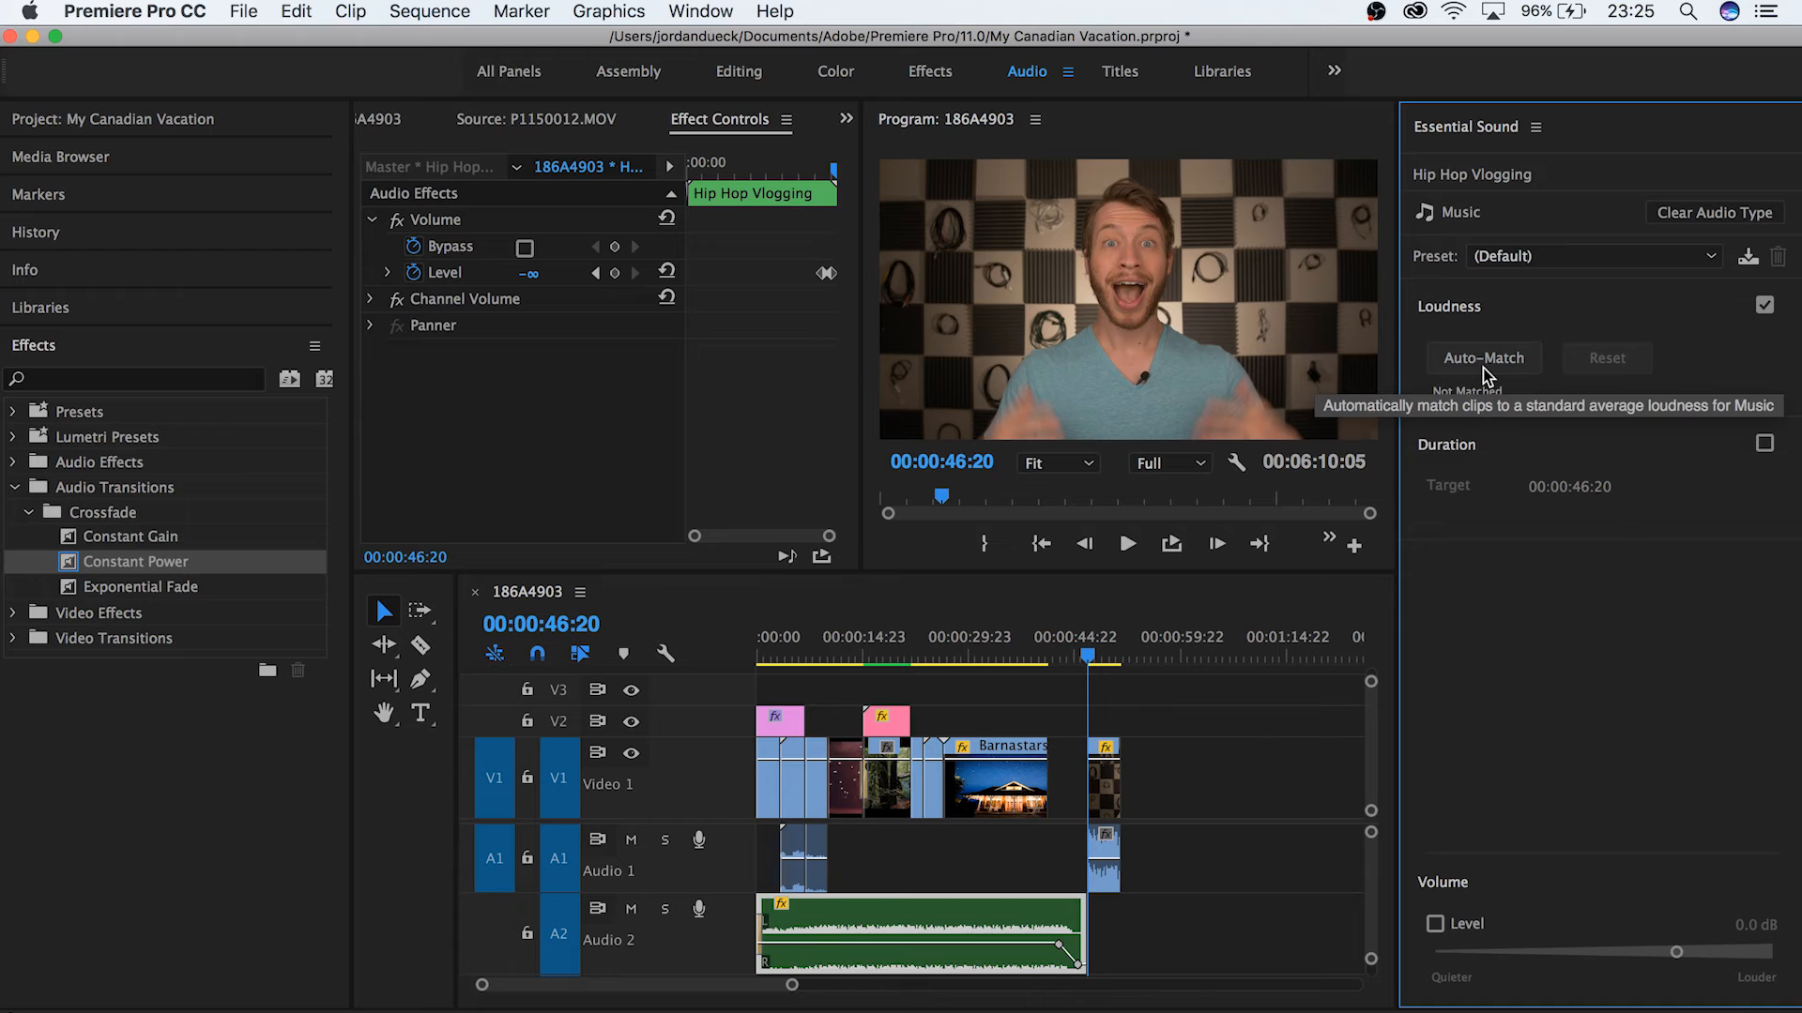
pyautogui.click(1484, 366)
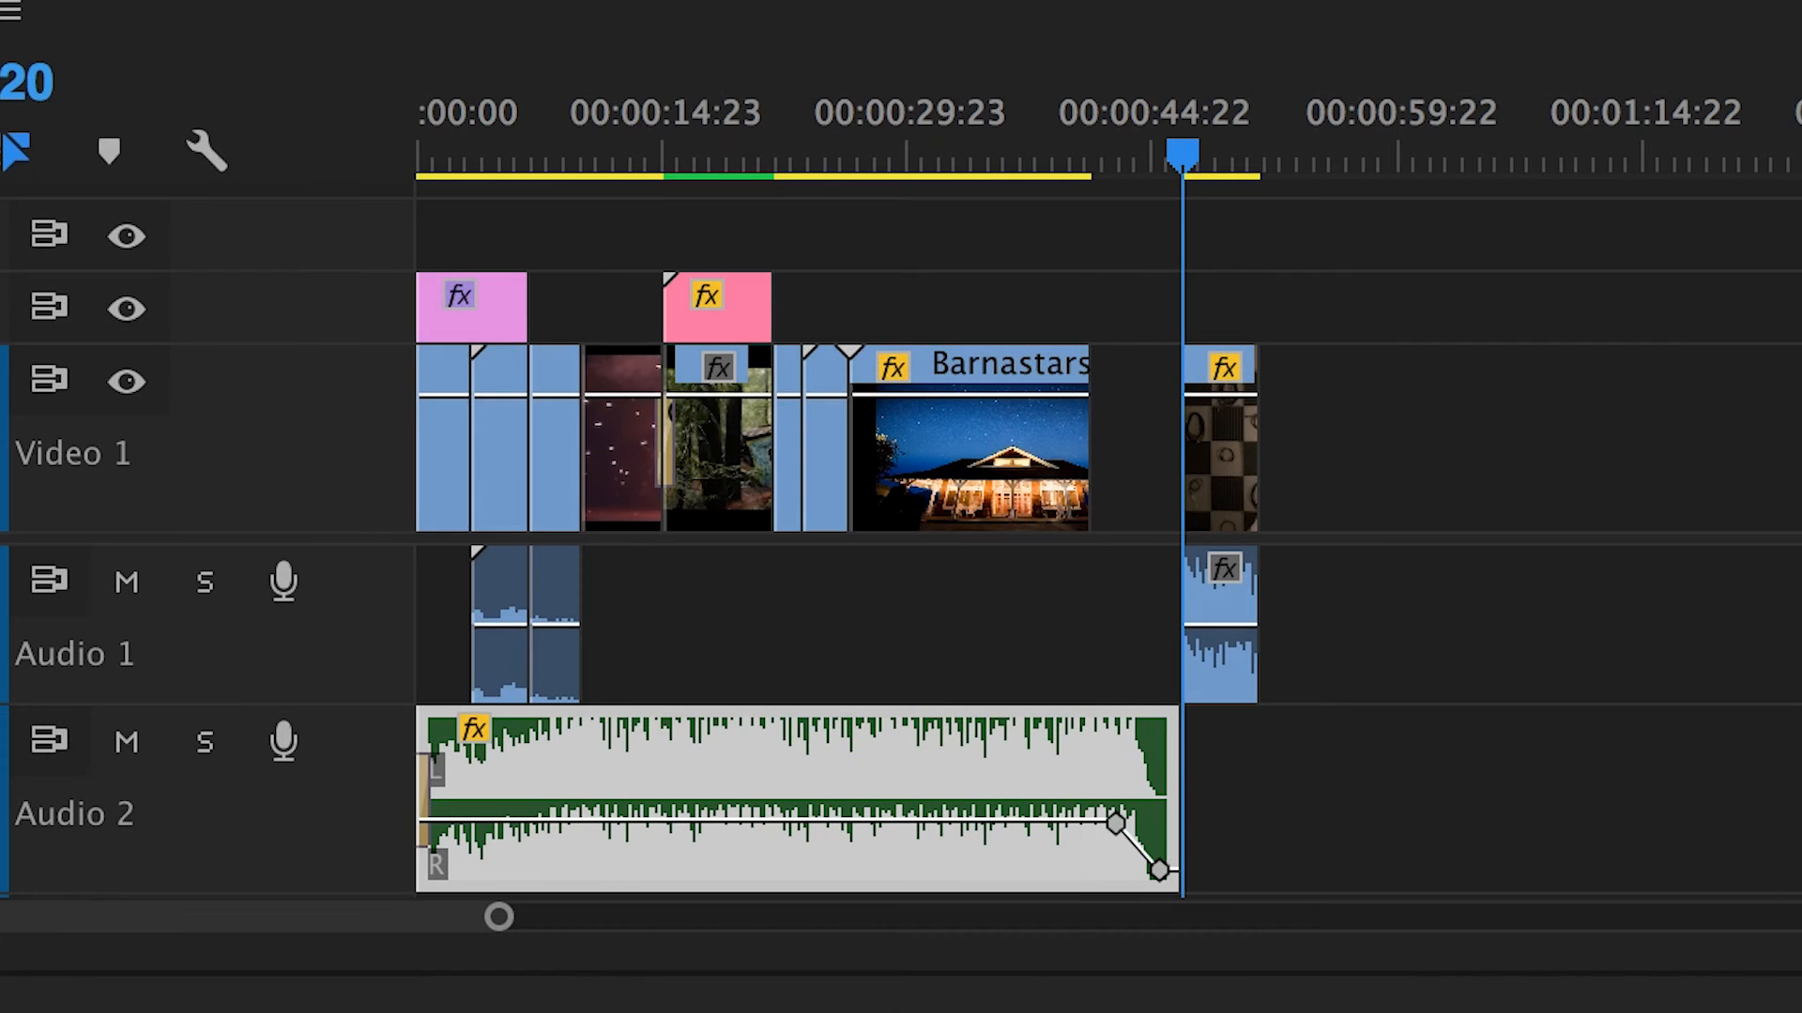
# Set the target duration of the Hip Hop Vlogging music to 00:00:41:00 and play the sequence from its start.
pyautogui.moveTo(1098, 132); pyautogui.dragTo(1090, 139)
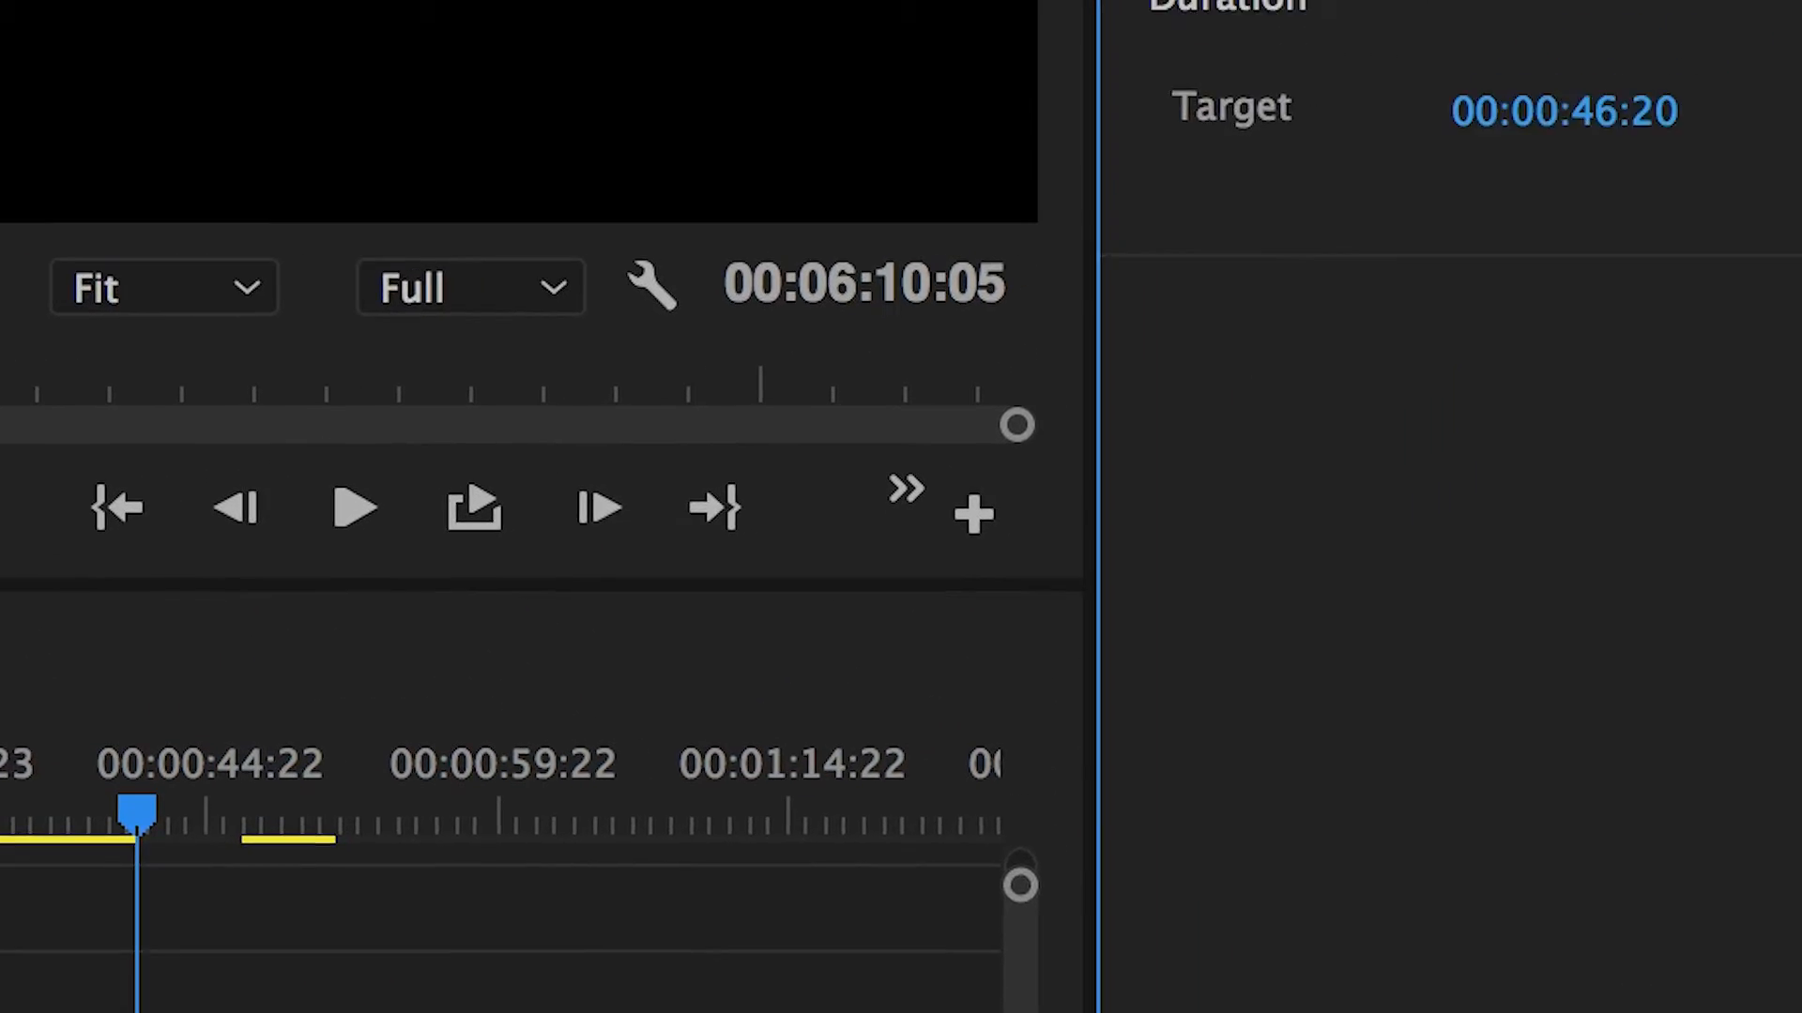
pyautogui.click(1609, 108)
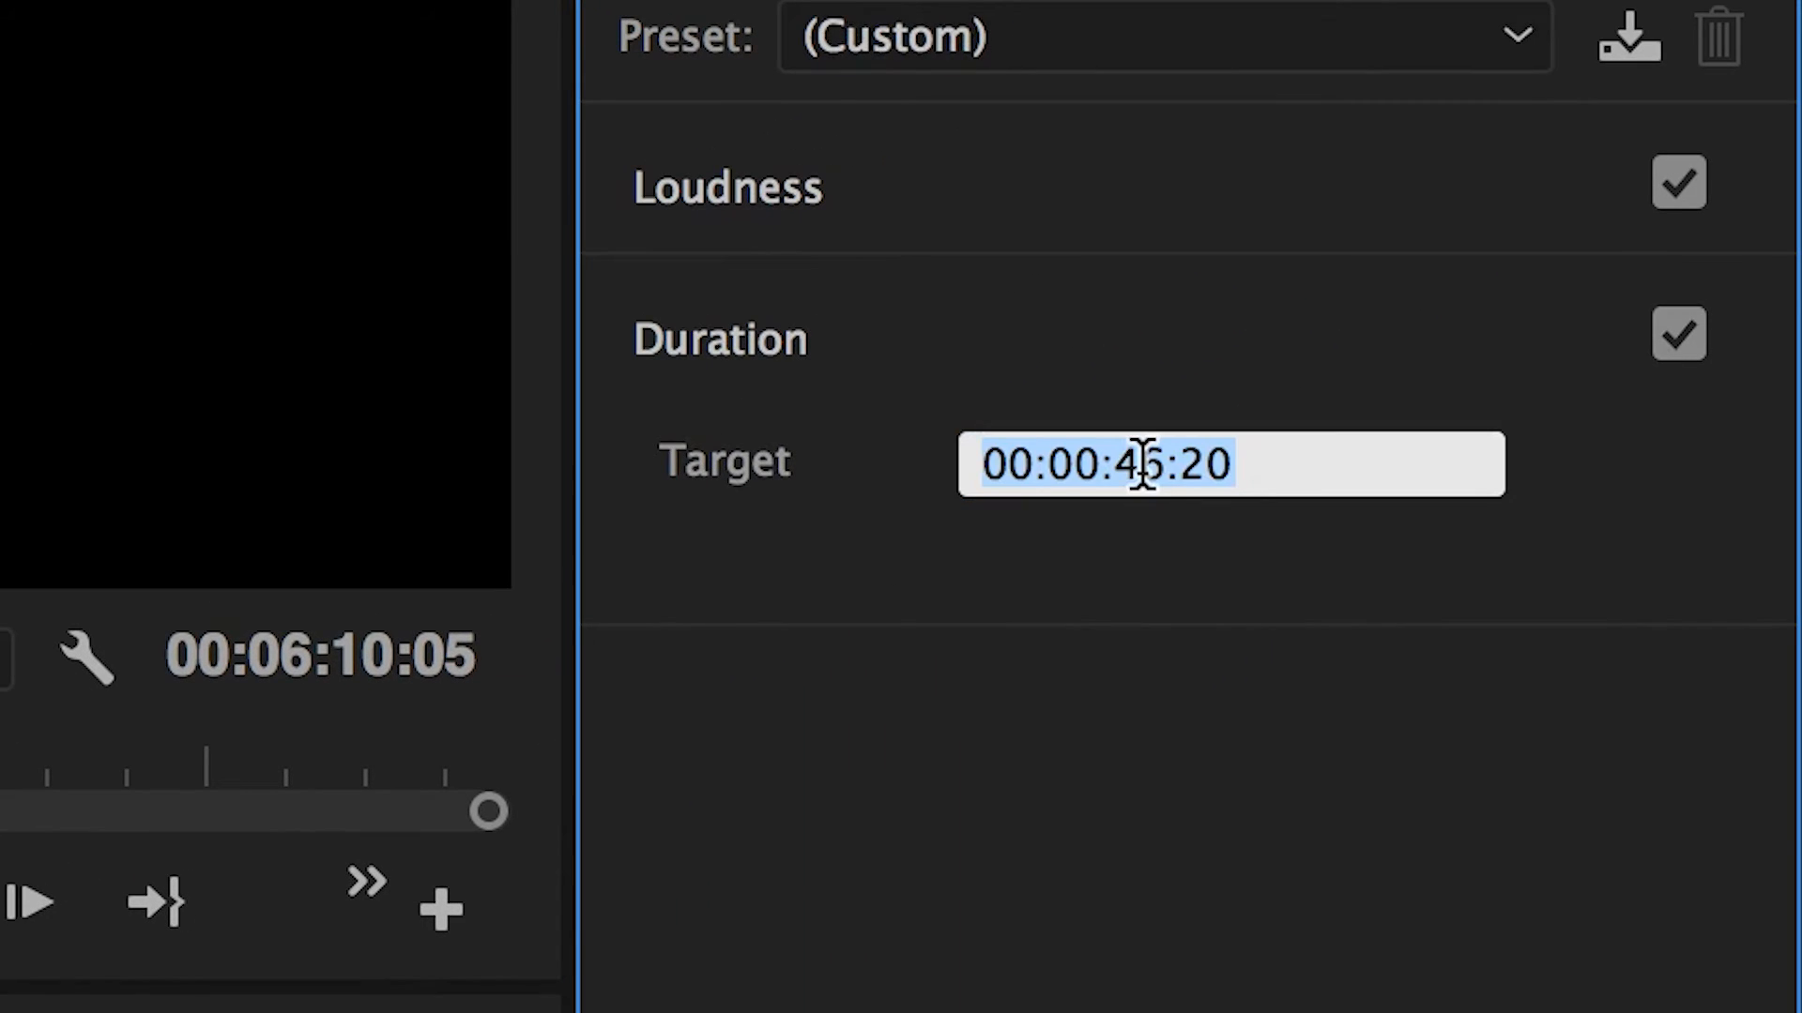
pyautogui.click(1170, 463)
pyautogui.press('BackSpace')
pyautogui.write('1')
pyautogui.click(1194, 463)
pyautogui.press('BackSpace')
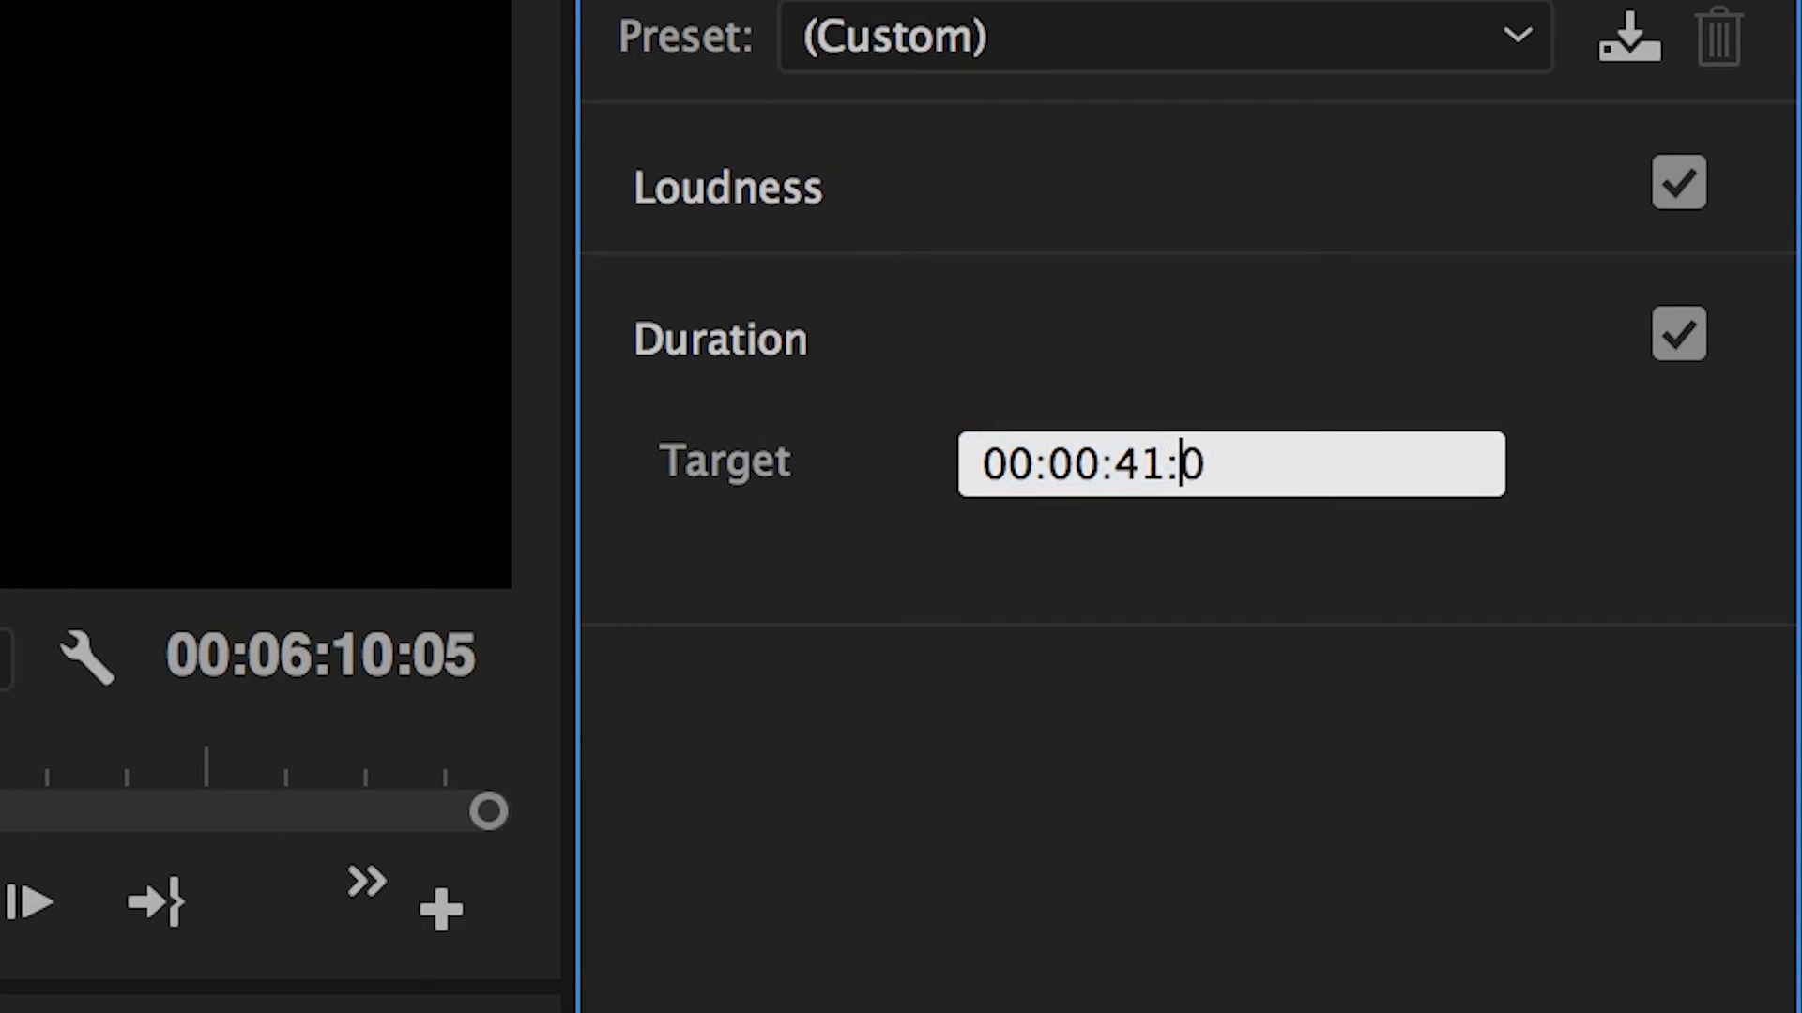
pyautogui.write('0')
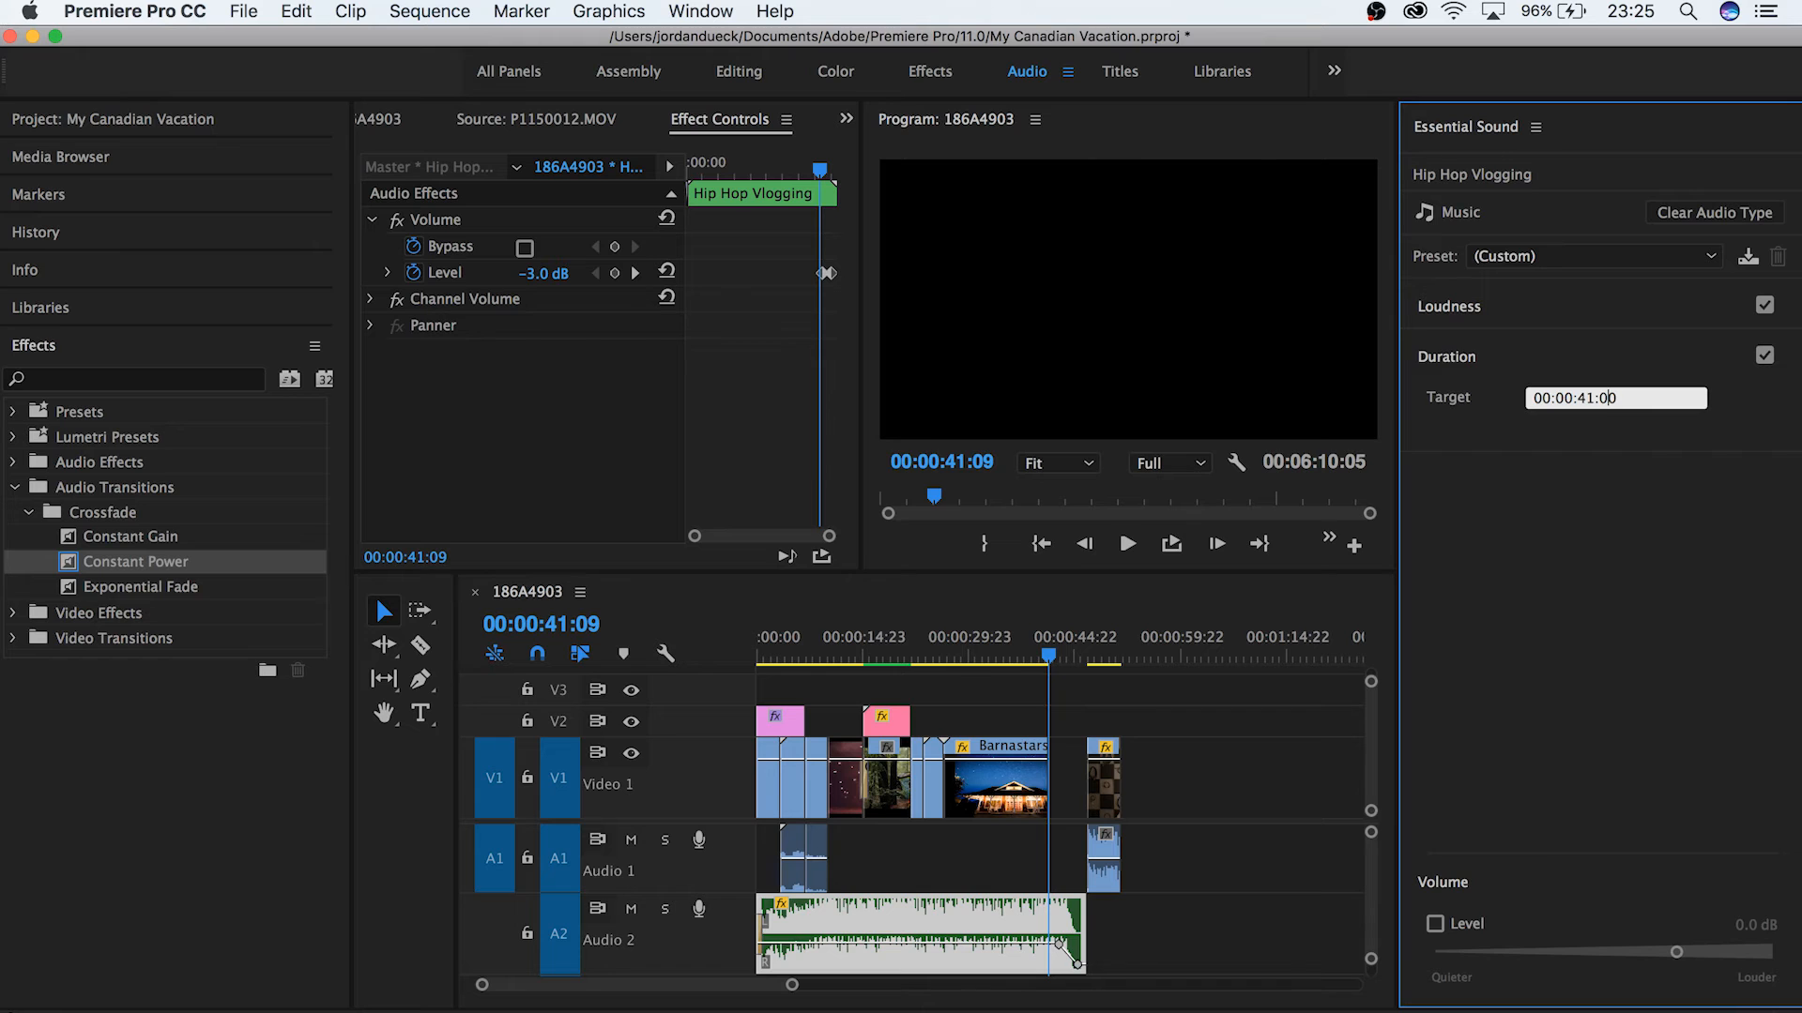
pyautogui.click(1658, 531)
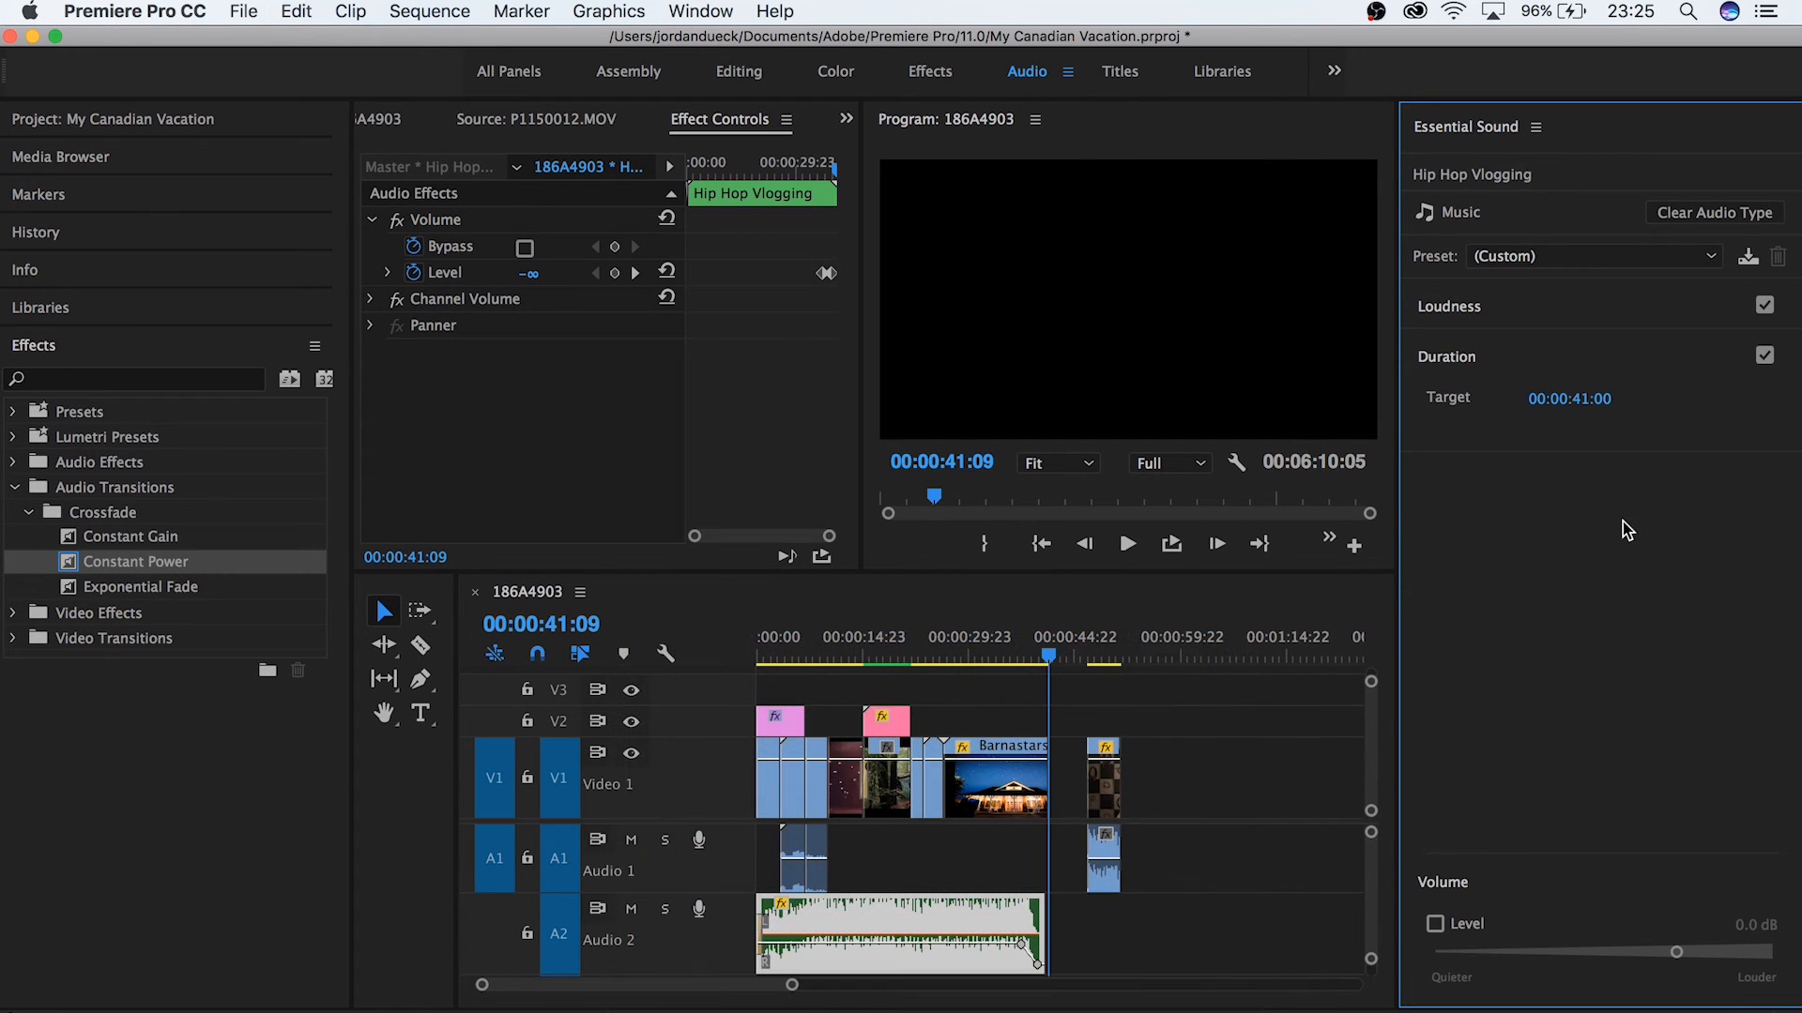
pyautogui.click(748, 655)
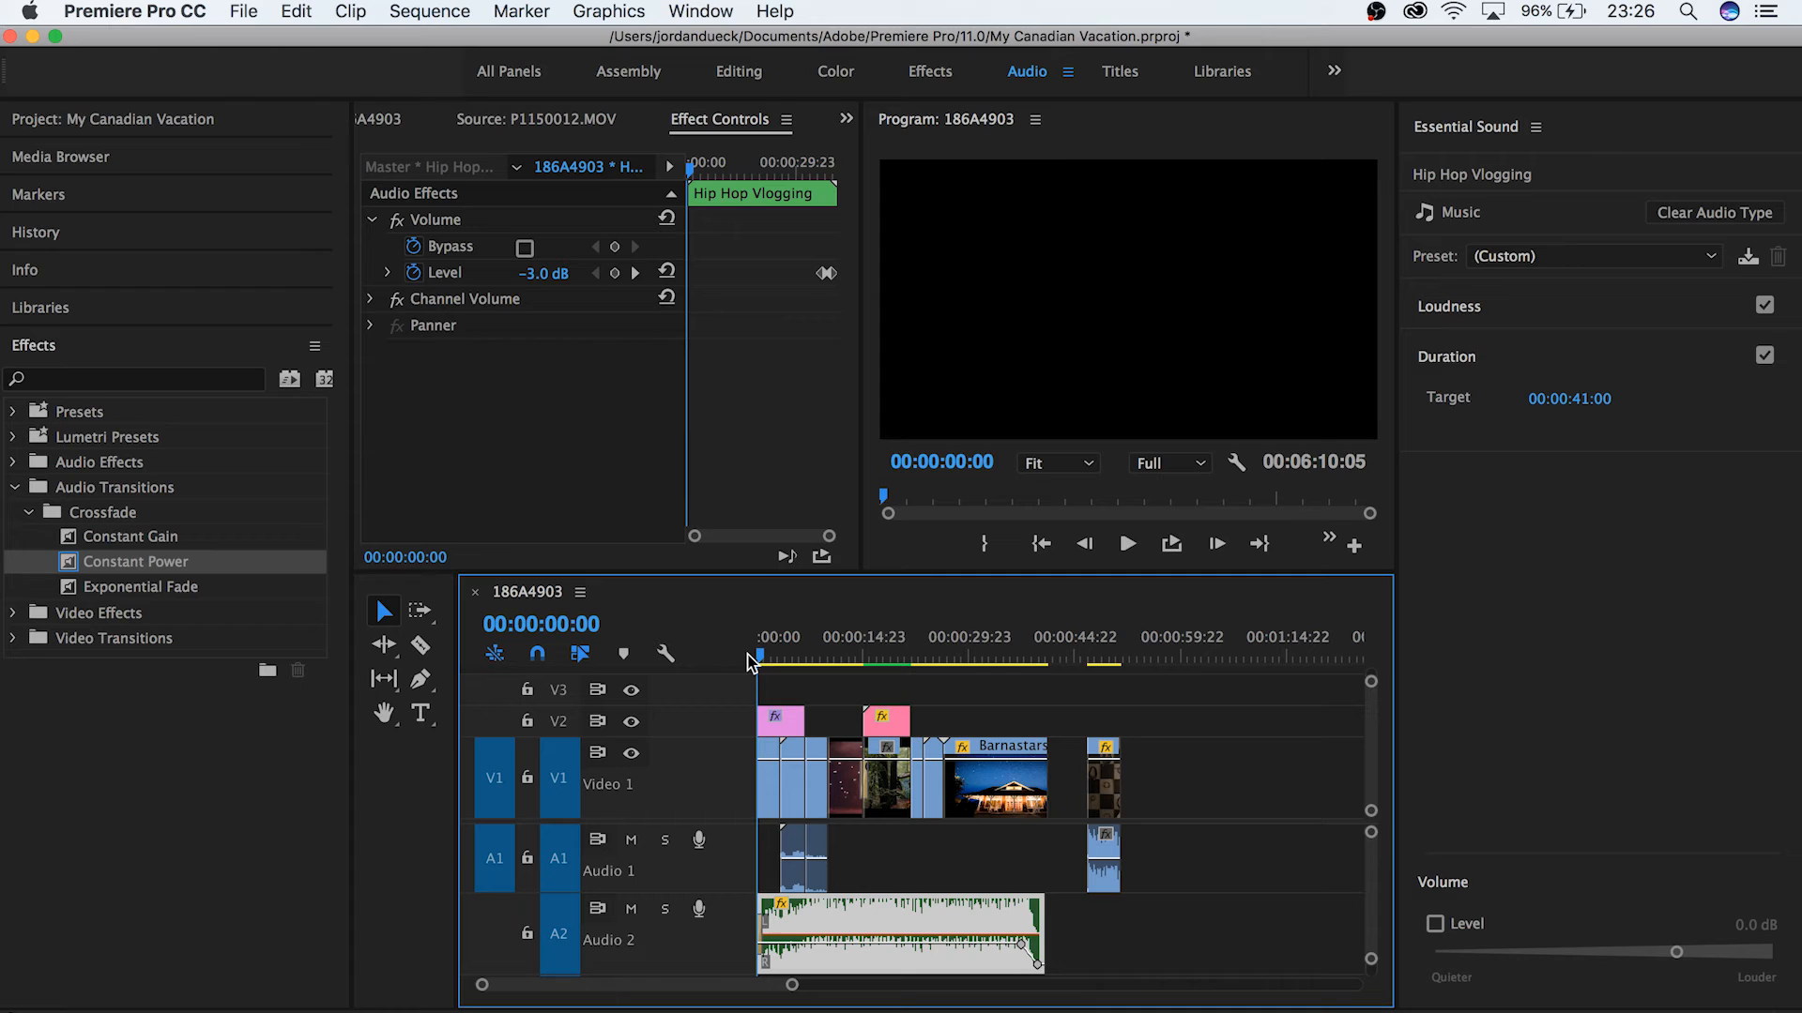
pyautogui.press('space')
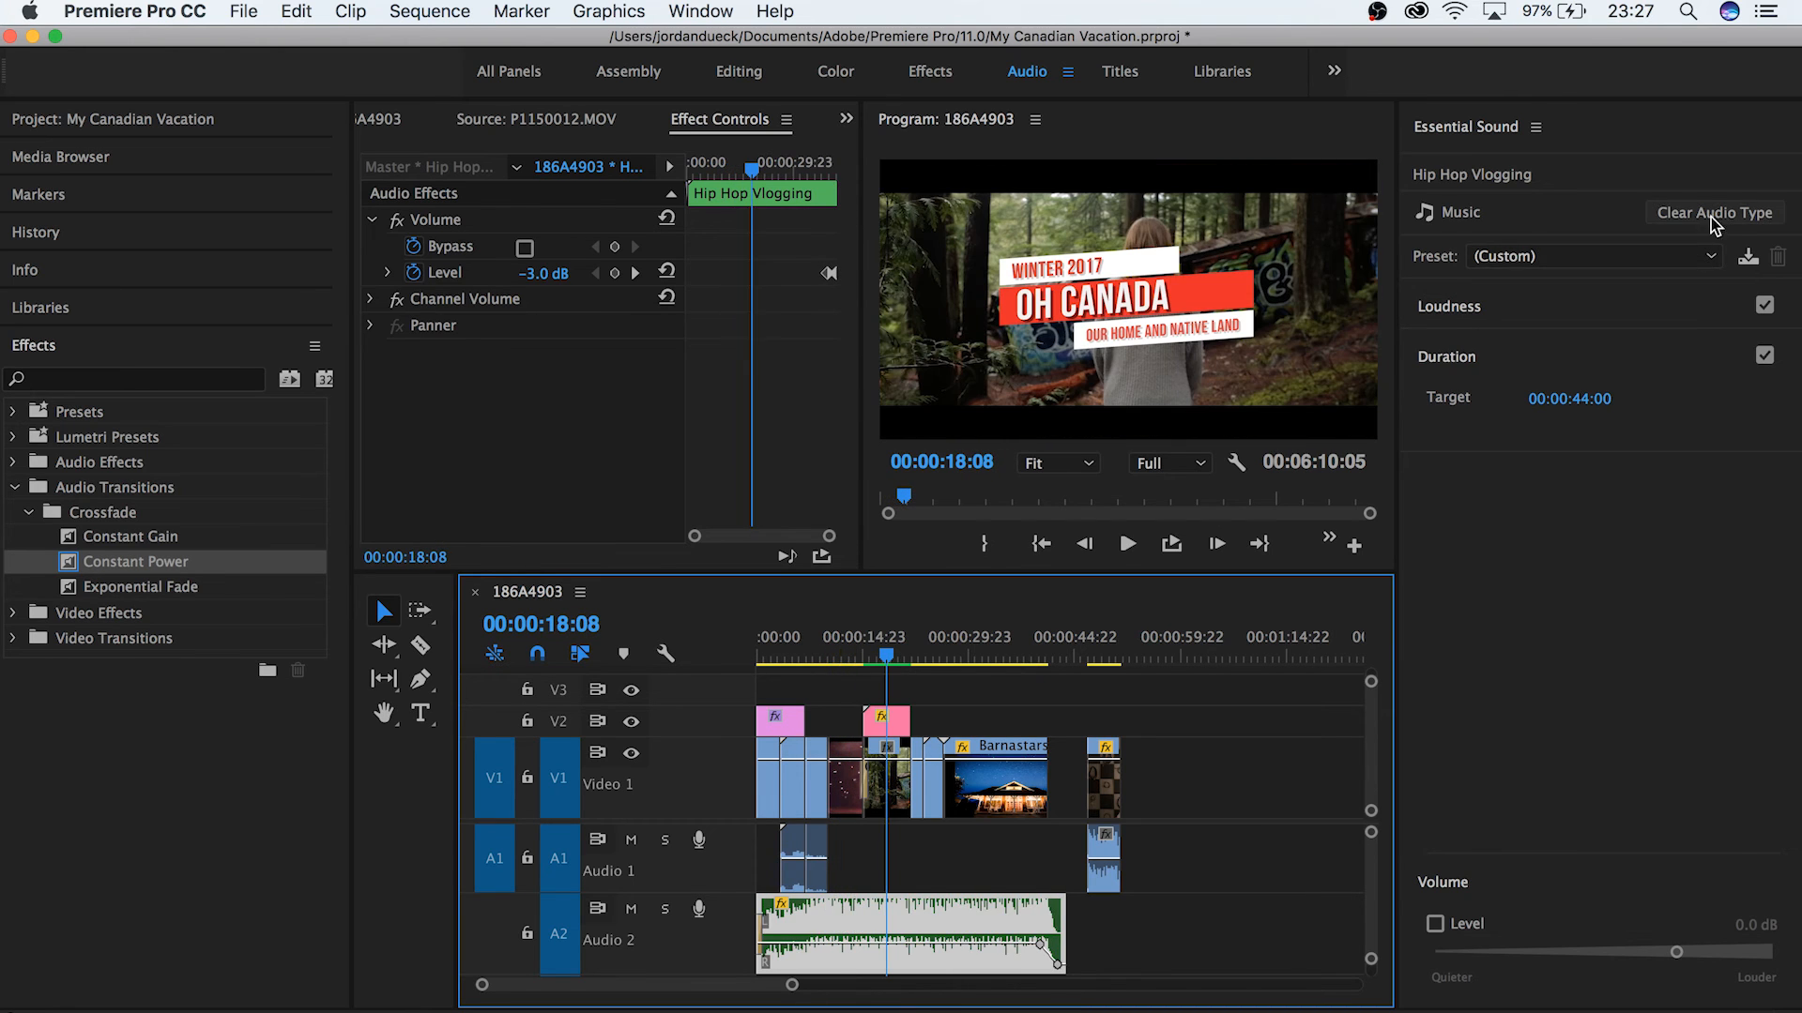
# Clear the Music audio type from the Hip Hop Vlogging clip and assign the SFX type to P1150012.MOV.
pyautogui.click(1715, 223)
pyautogui.click(1188, 859)
pyautogui.click(1106, 876)
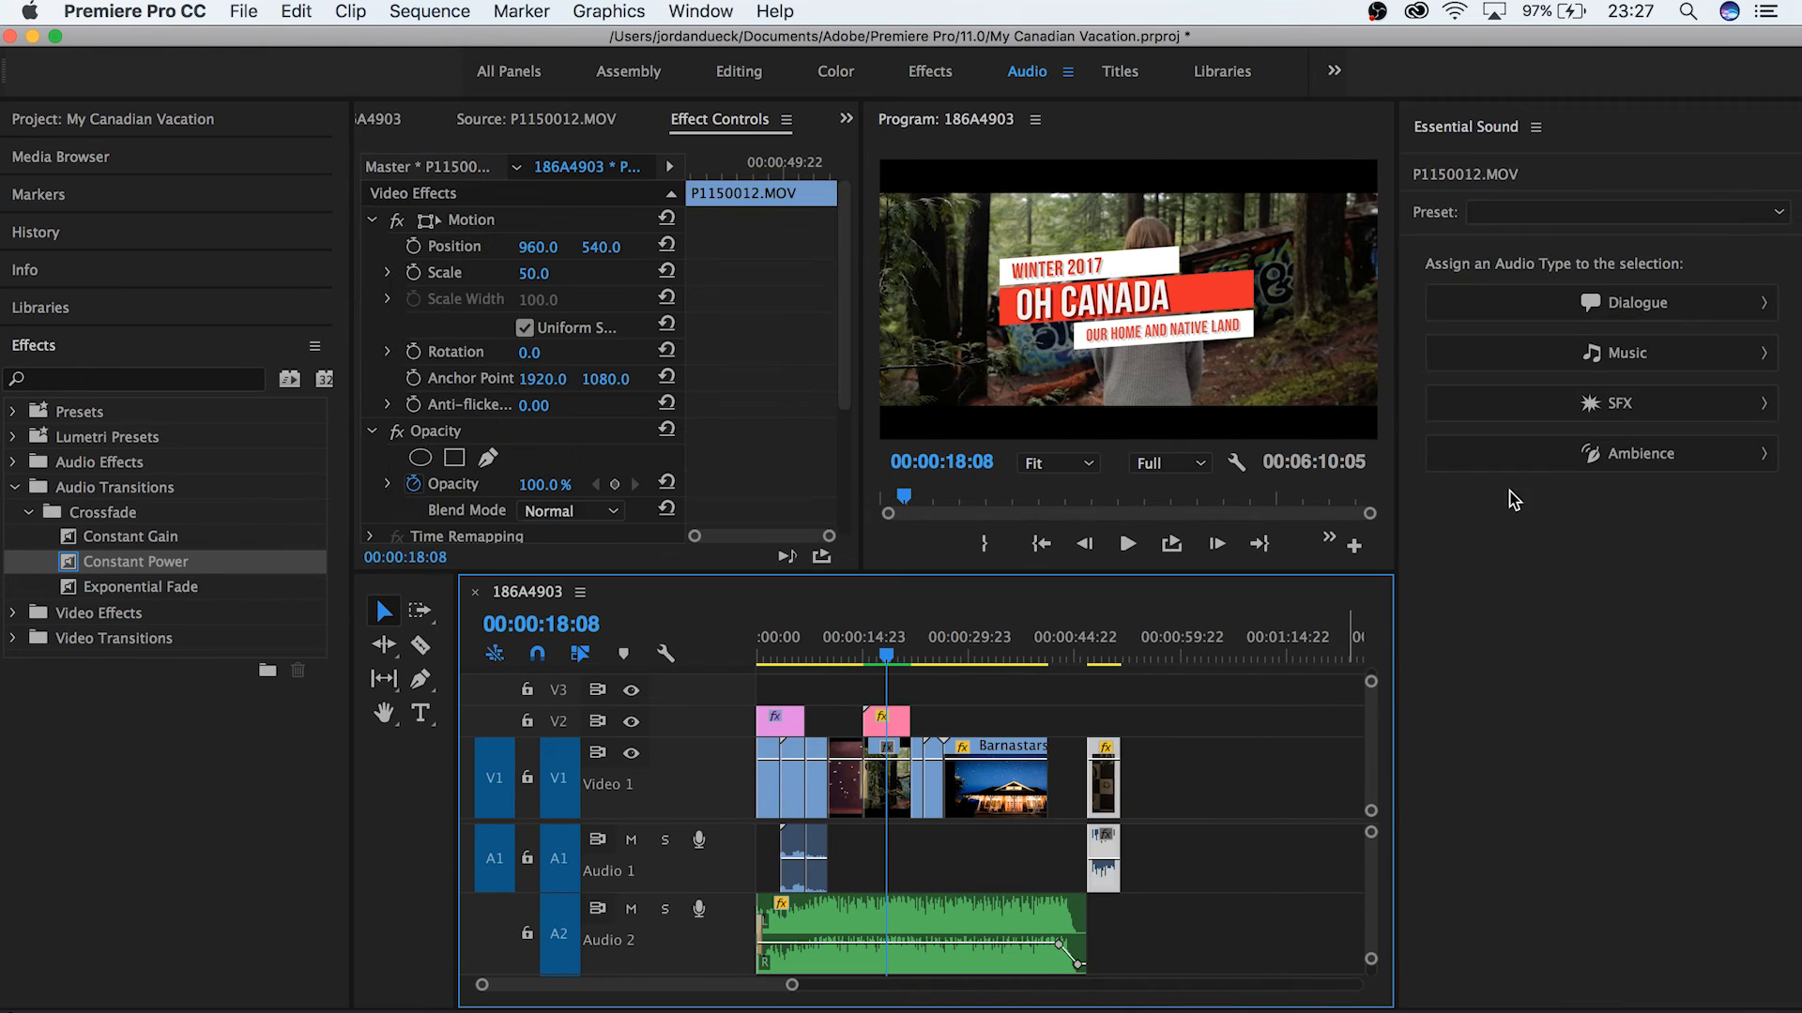
pyautogui.click(1479, 414)
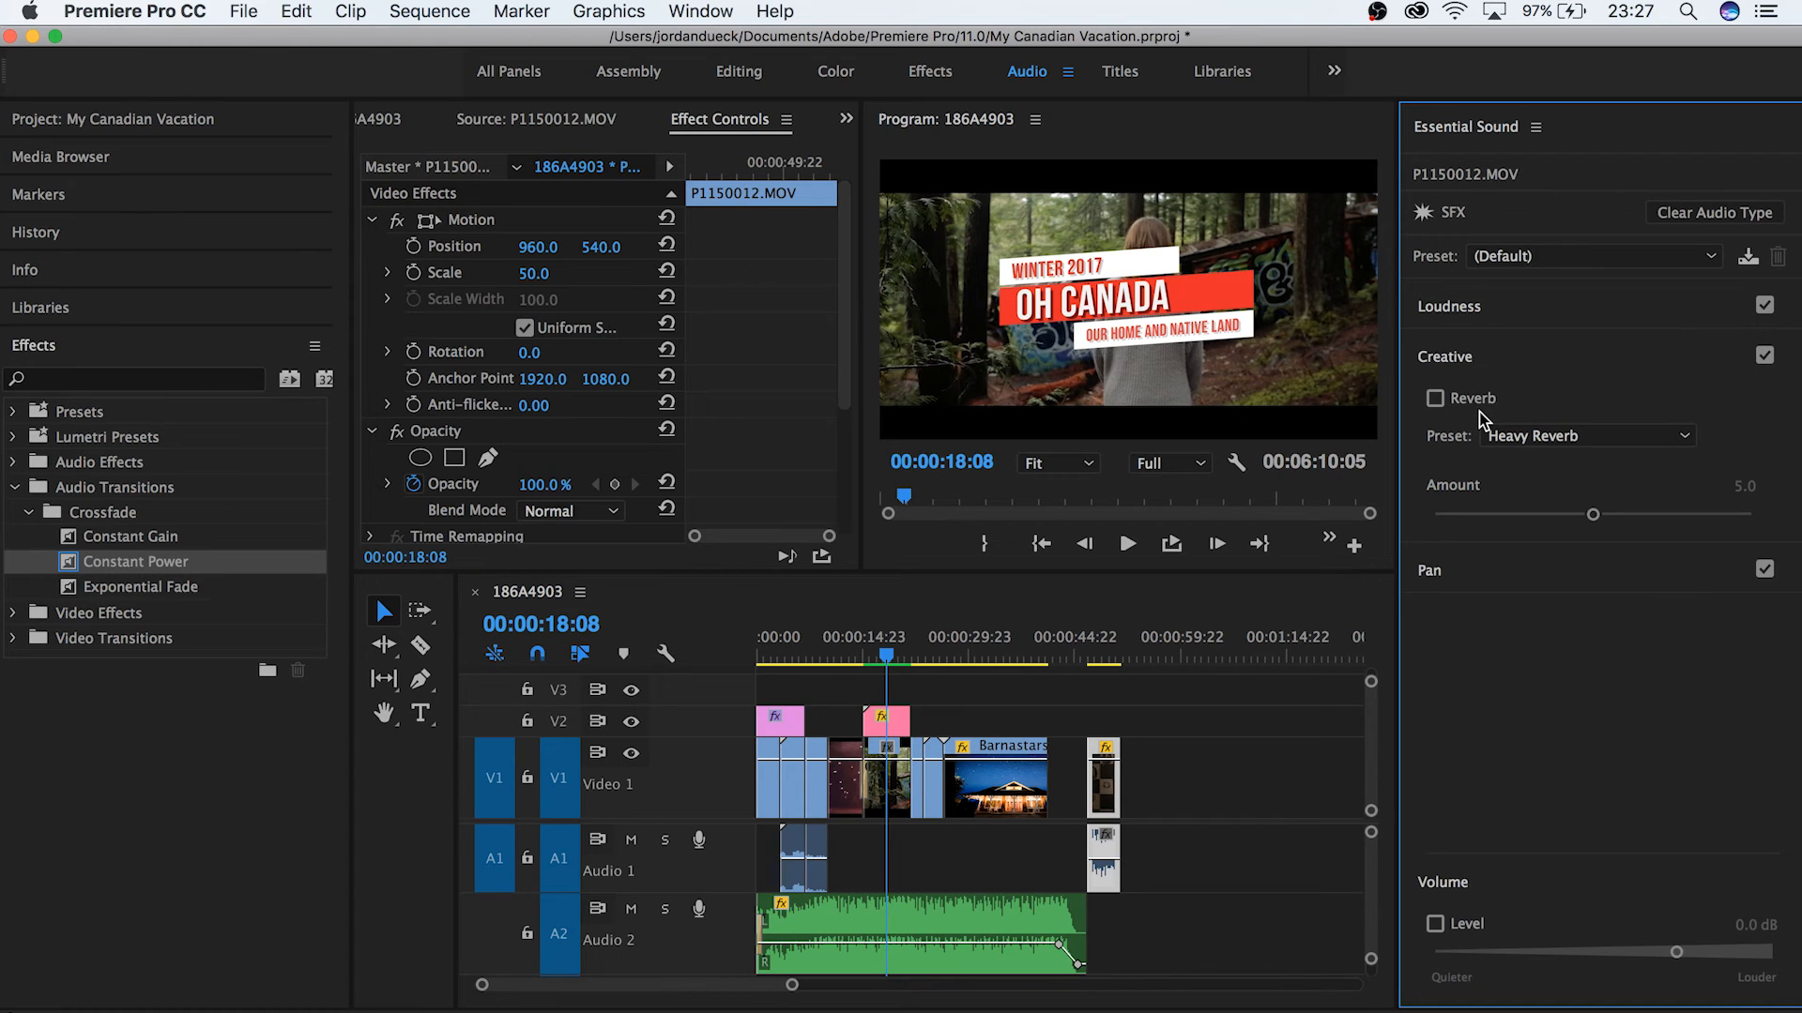
# Look through the SFX loudness and creative settings, and try panning P1150012.MOV fully right before resetting the pan position.
pyautogui.click(1553, 315)
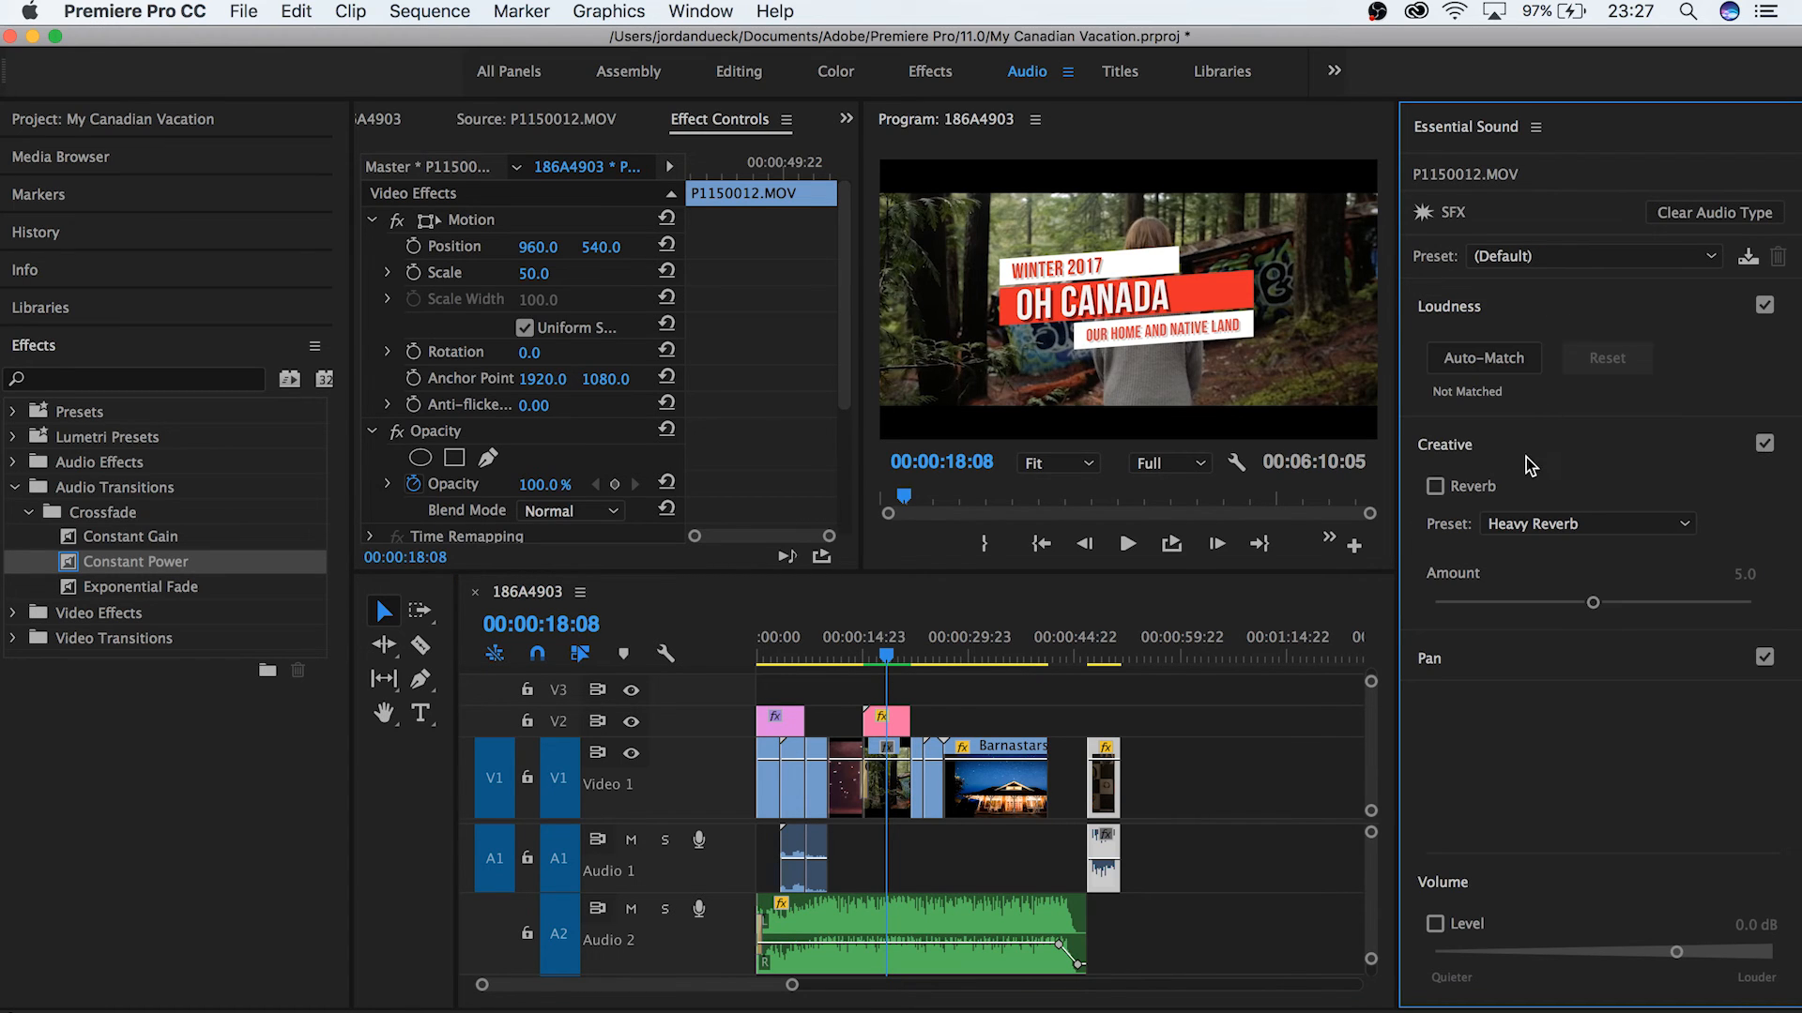
pyautogui.click(1530, 305)
pyautogui.click(1530, 362)
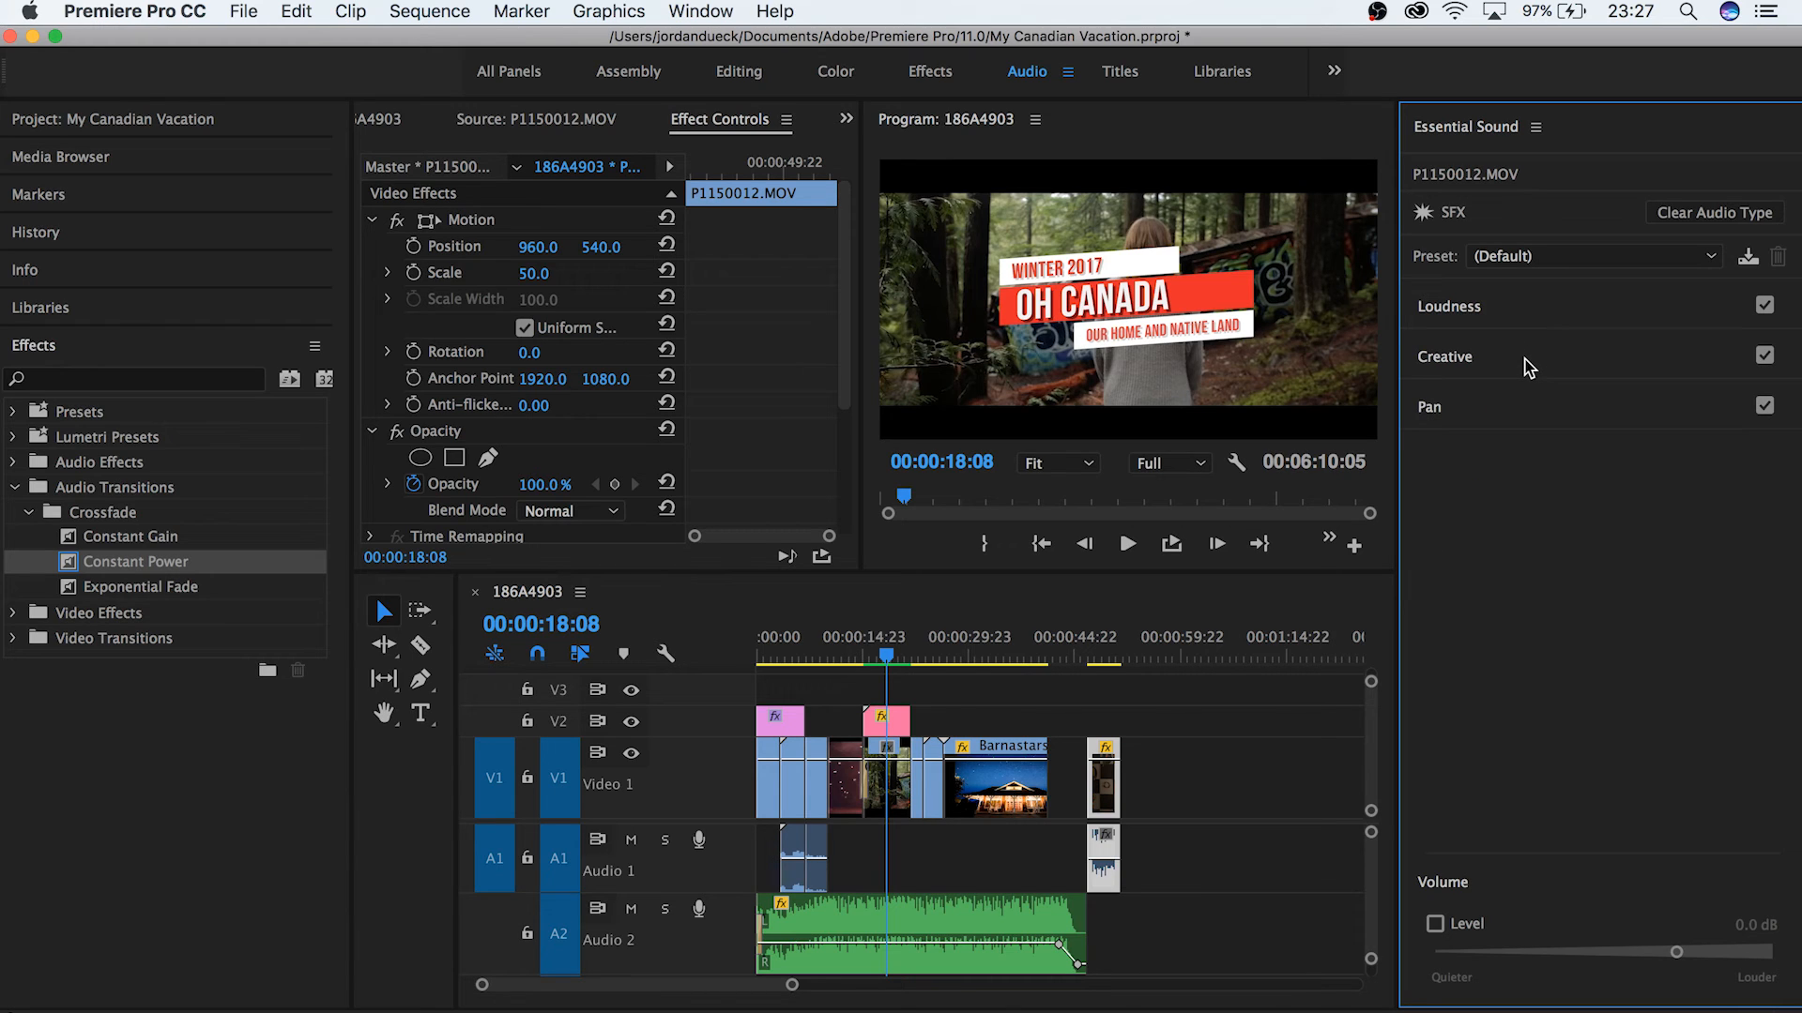
pyautogui.click(1499, 410)
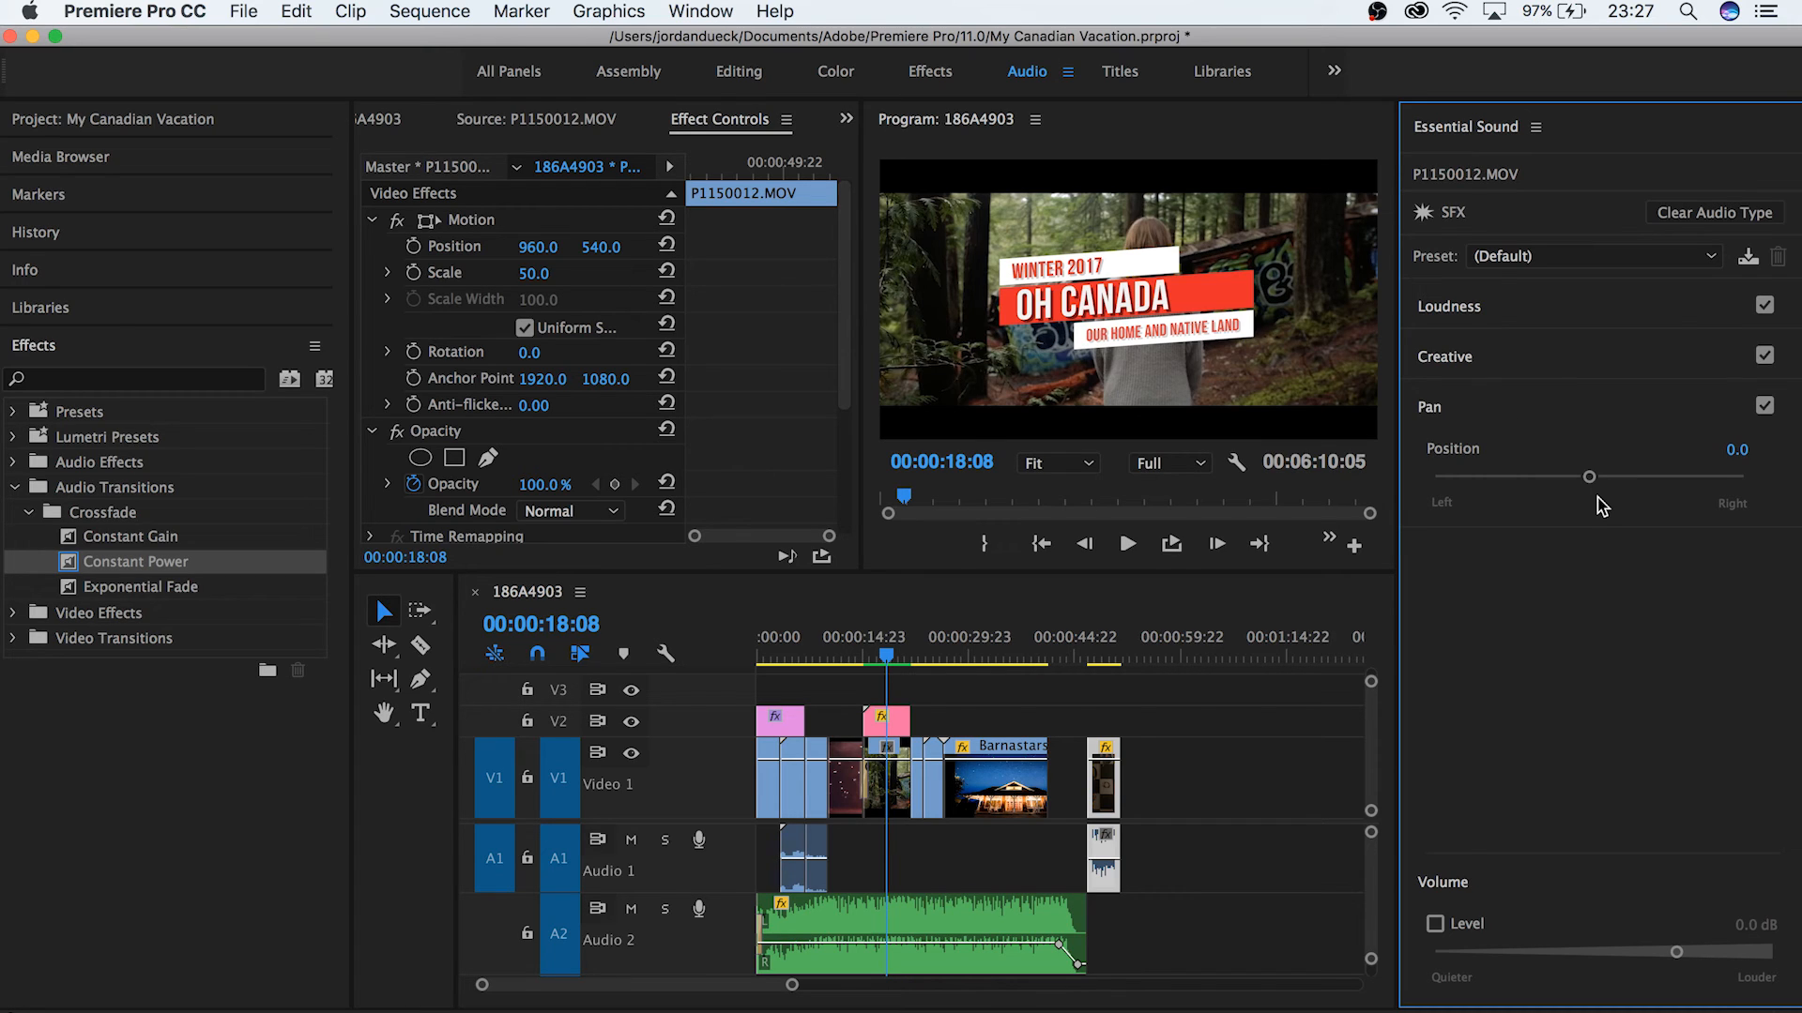
pyautogui.moveTo(1589, 477); pyautogui.dragTo(1762, 479)
pyautogui.doubleClick(1759, 472)
# Clear the SFX audio type from P1150012.MOV and assign the Ambience type instead.
pyautogui.click(1682, 210)
pyautogui.click(1548, 458)
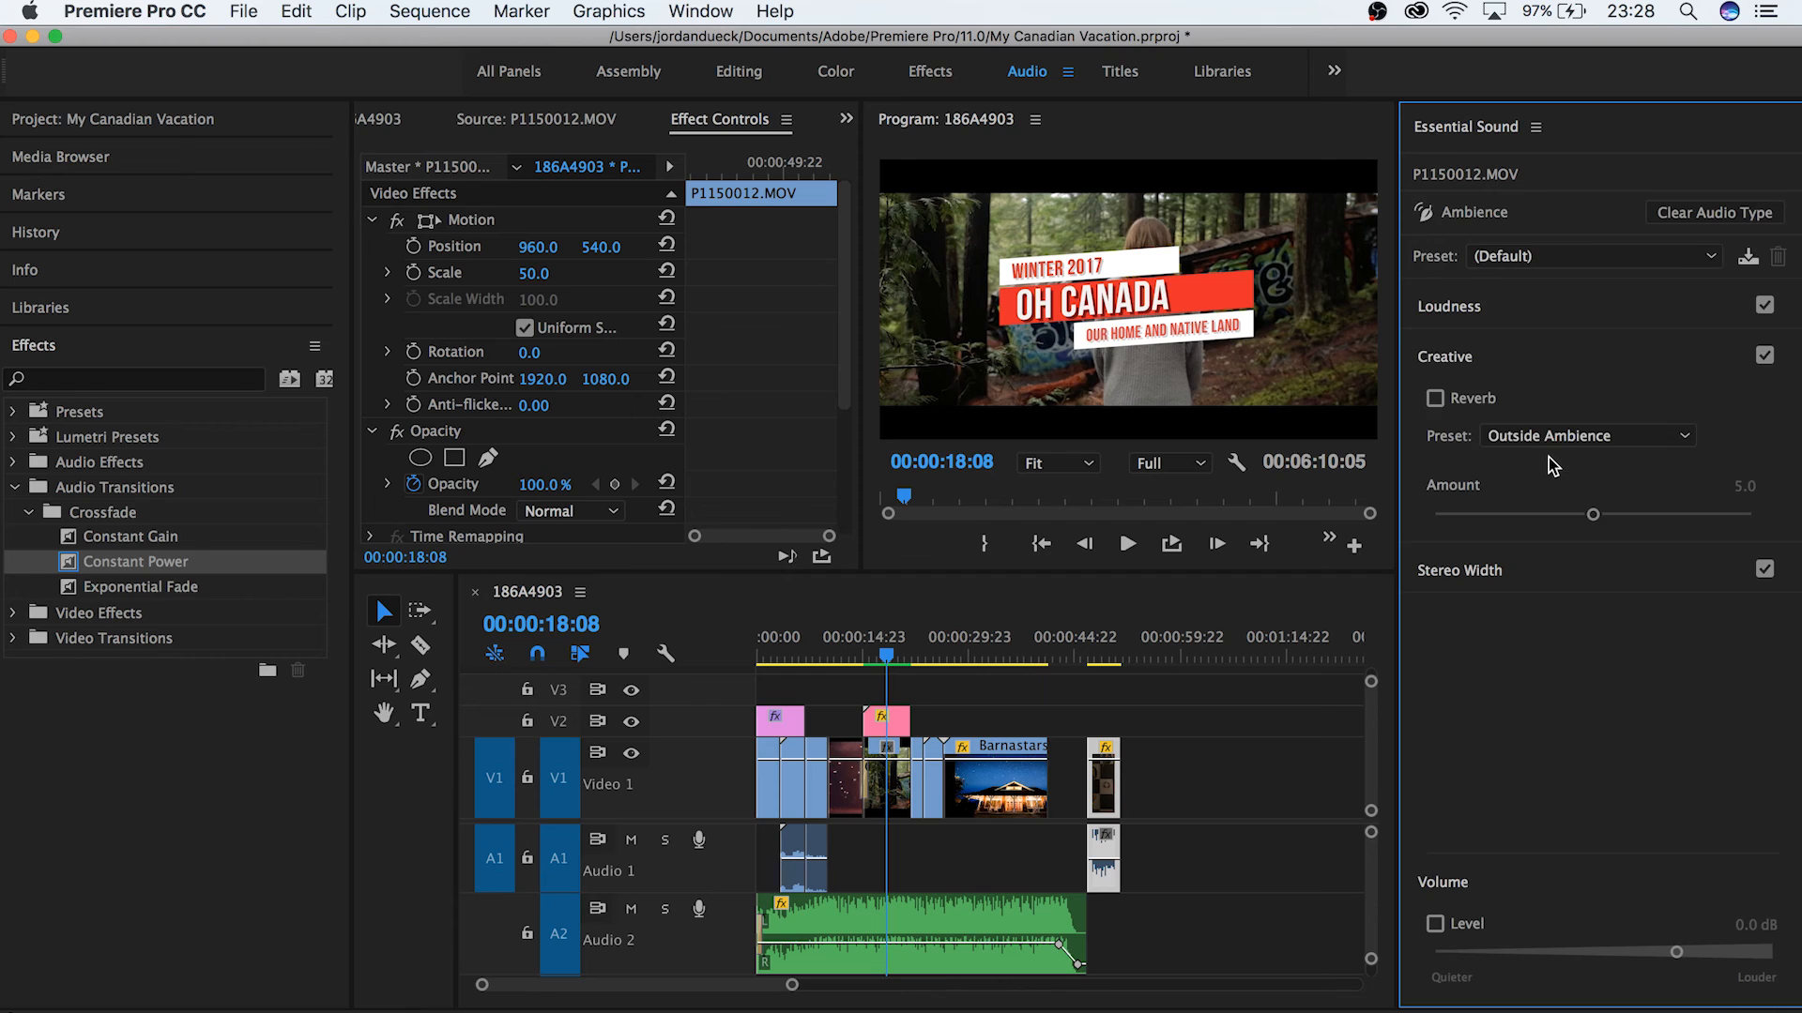
pyautogui.click(1569, 361)
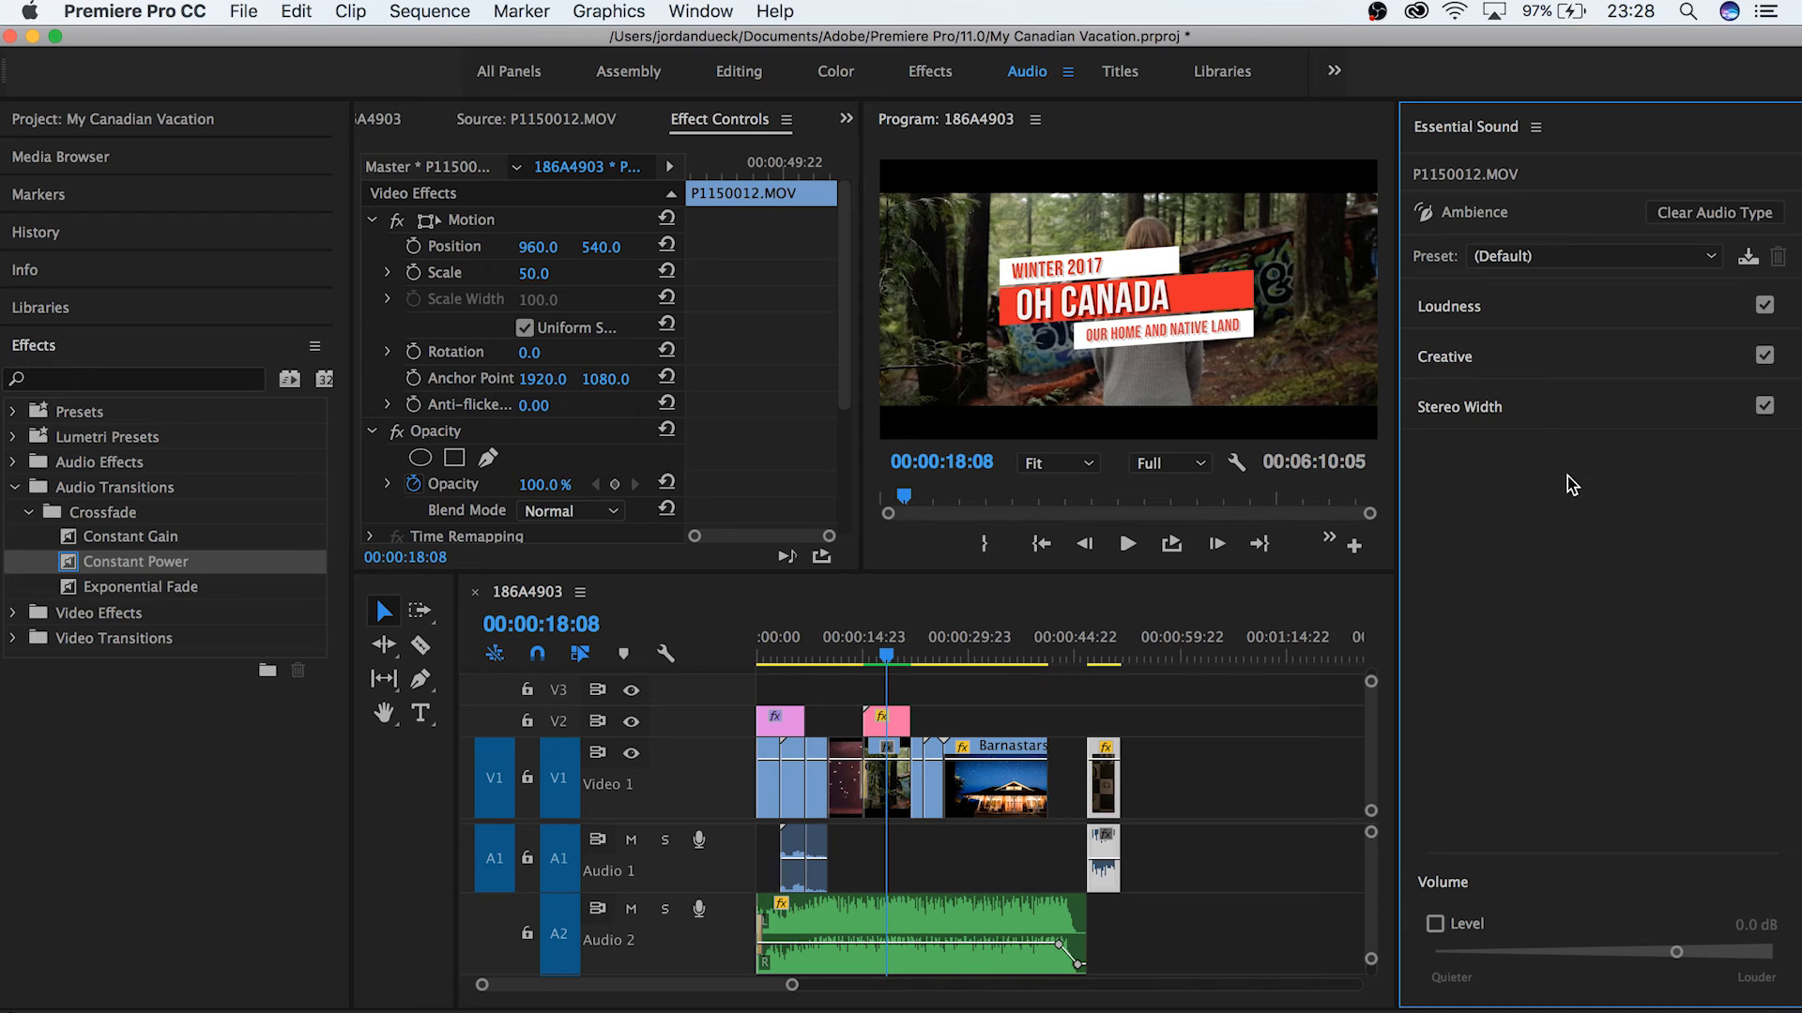
# Enable Stereo Width for the P1150012.MOV ambience, adjust its amount, and switch Stereo Width off.
pyautogui.click(1571, 422)
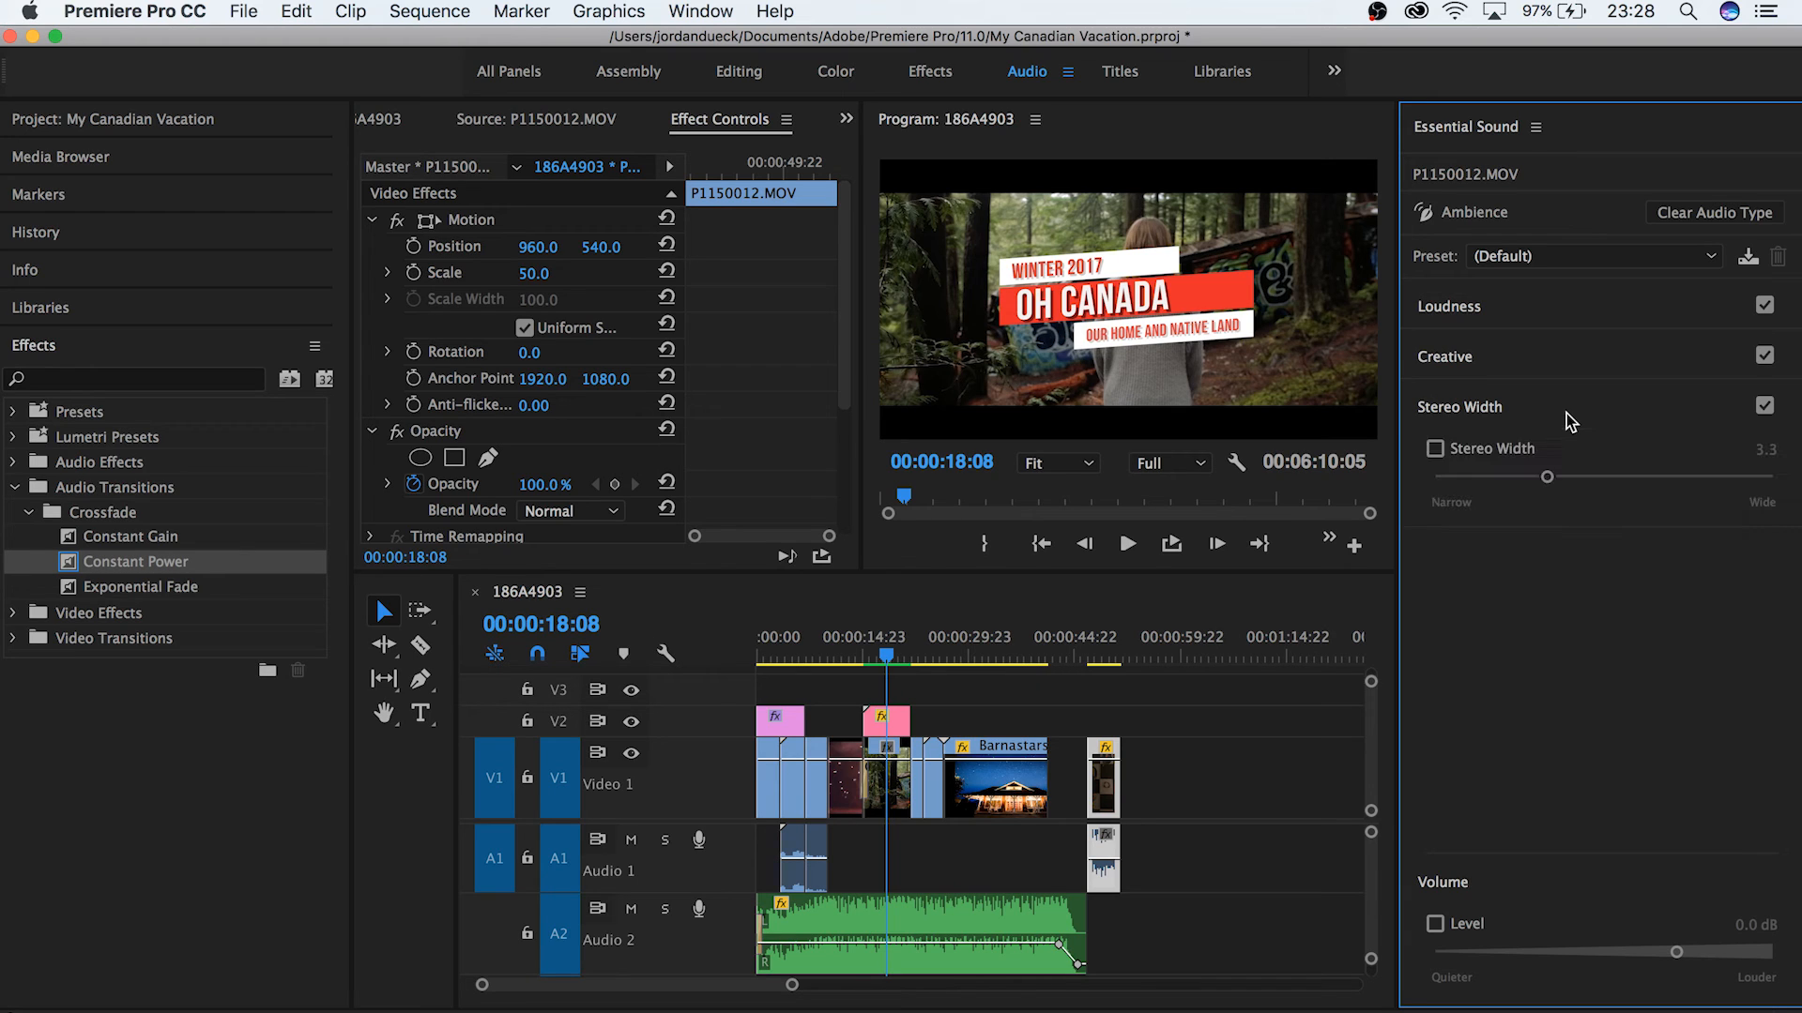
pyautogui.click(1436, 450)
pyautogui.moveTo(1500, 475)
pyautogui.mouseDown()
pyautogui.moveTo(1765, 483)
pyautogui.moveTo(1491, 480)
pyautogui.mouseUp()
pyautogui.click(1435, 450)
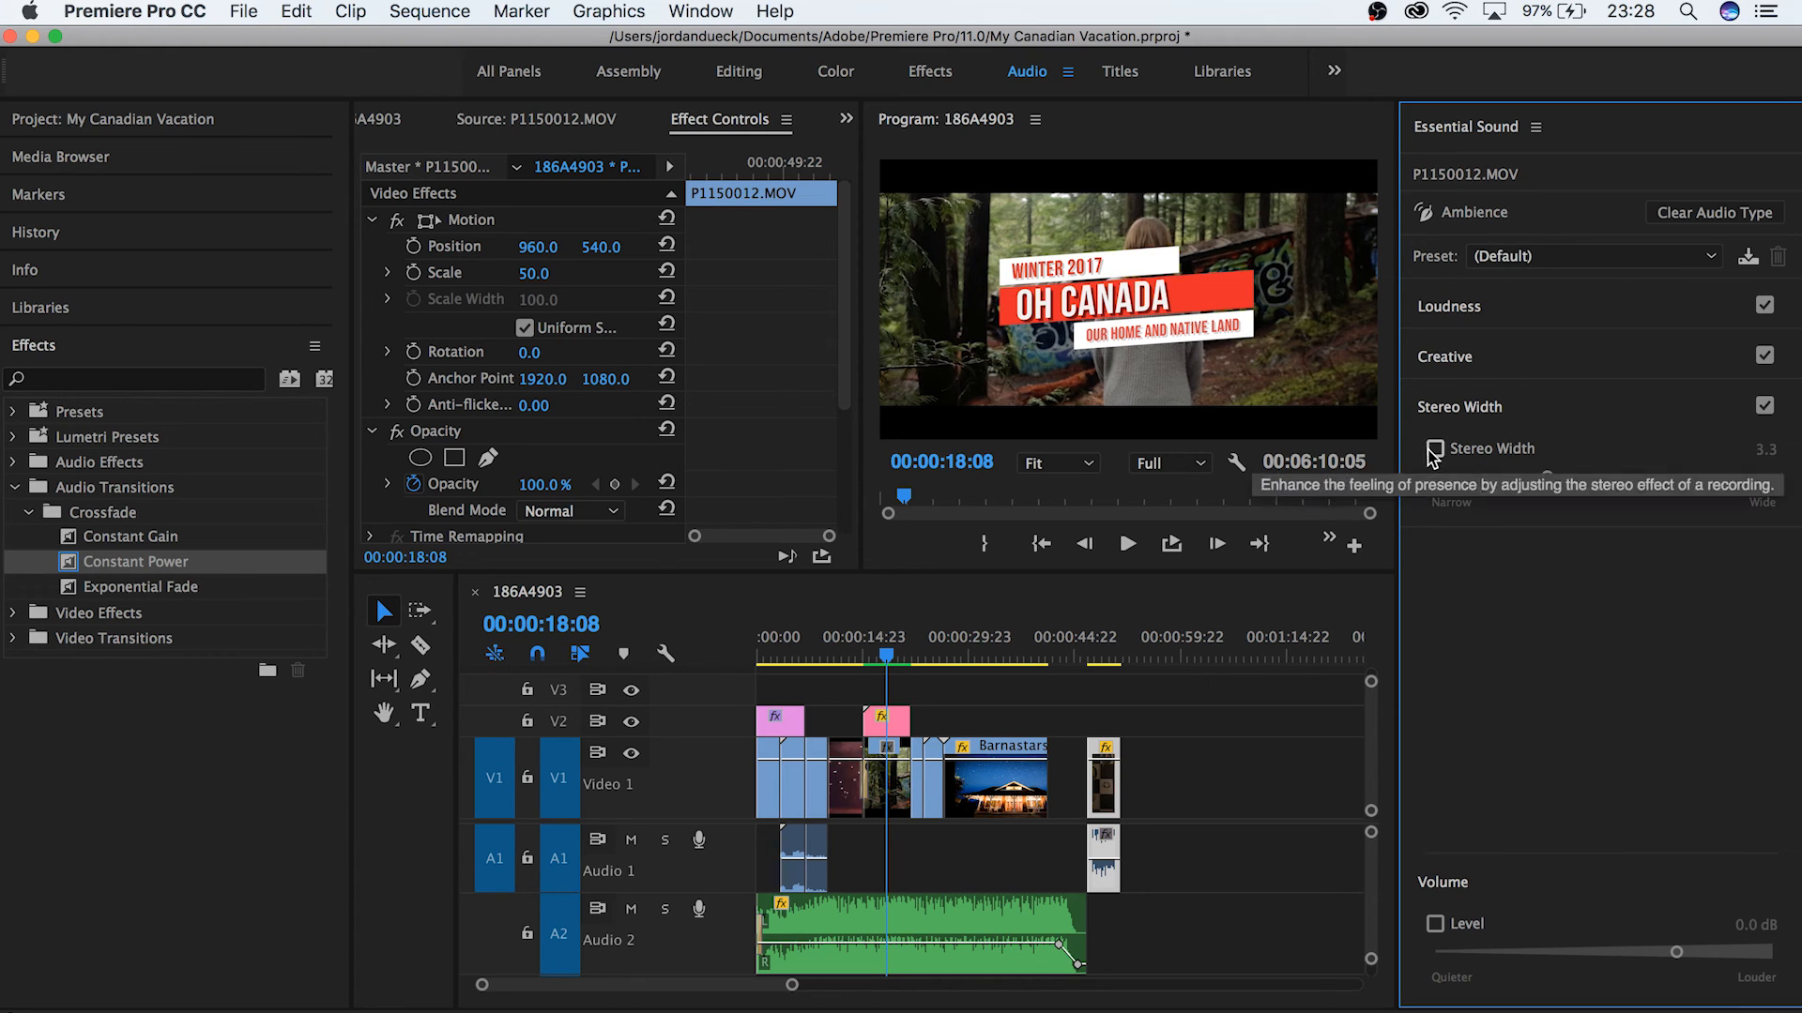
# Clear the Ambience audio type from P1150012.MOV and deselect the clip.
pyautogui.click(1705, 212)
pyautogui.click(1274, 800)
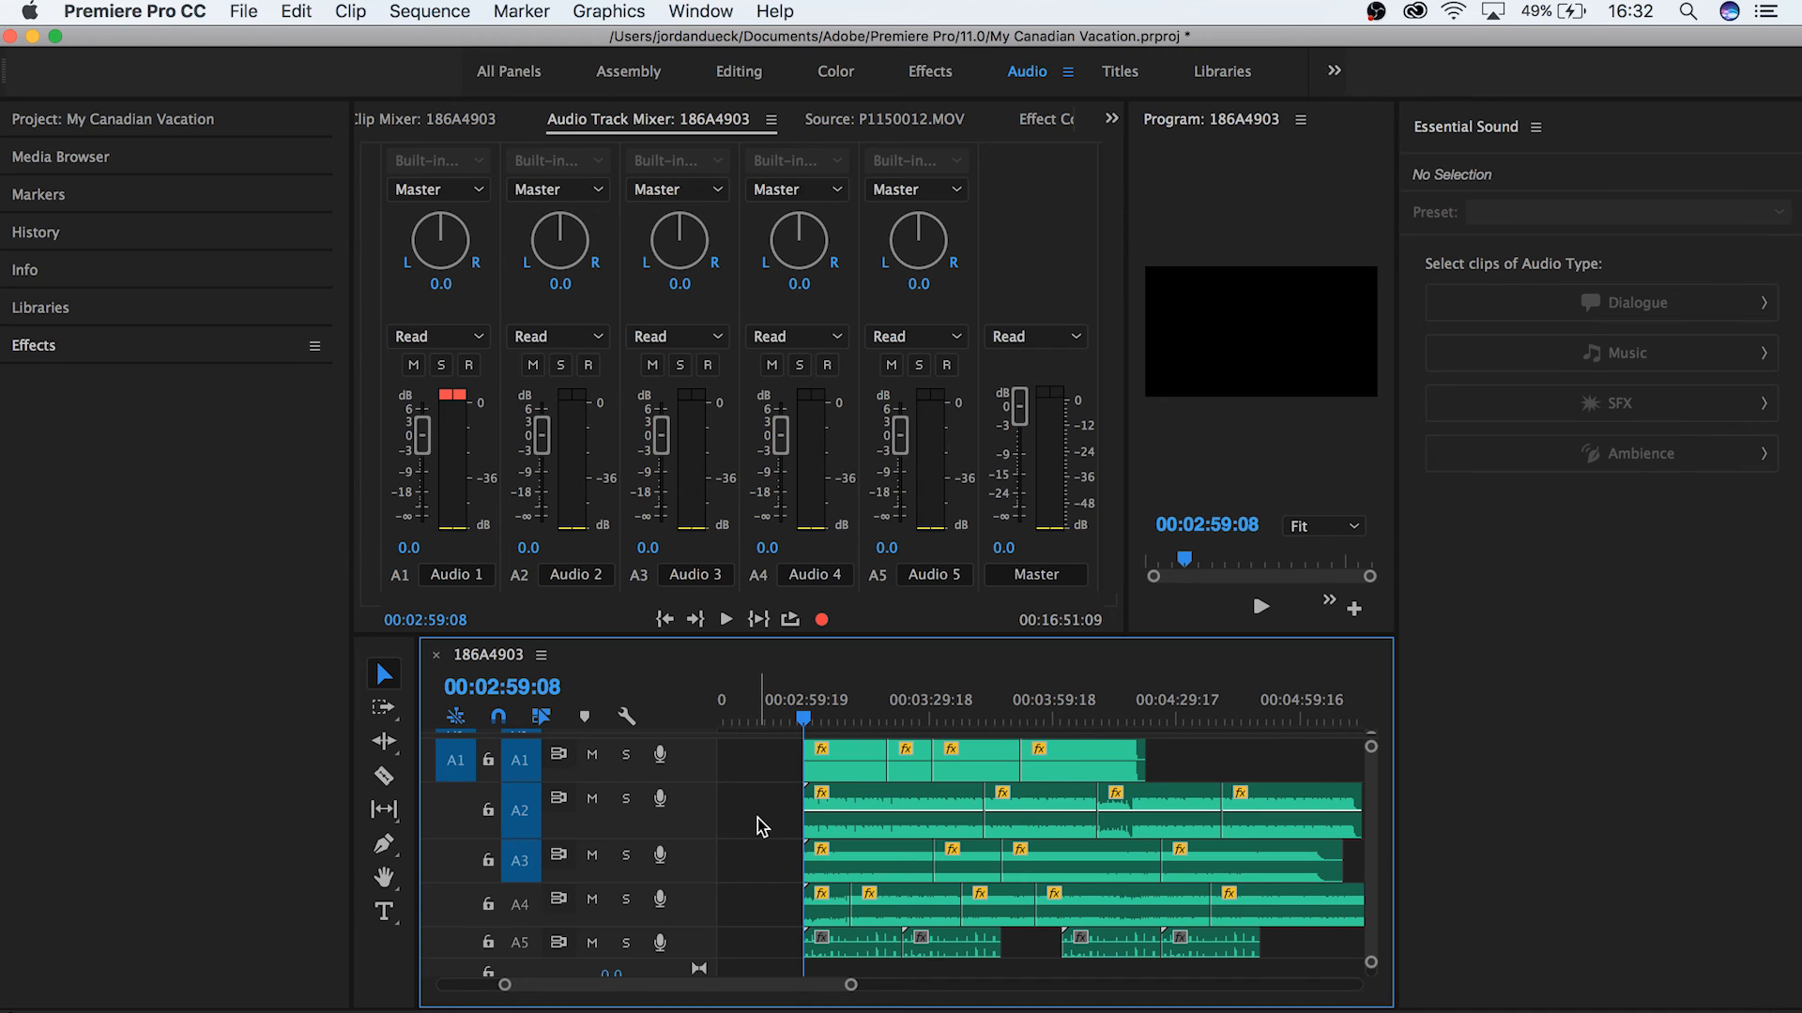
# Play the five-track section from 00:02:59:08 in two passes and watch each track's level in the Audio Track Mixer.
pyautogui.press('space')
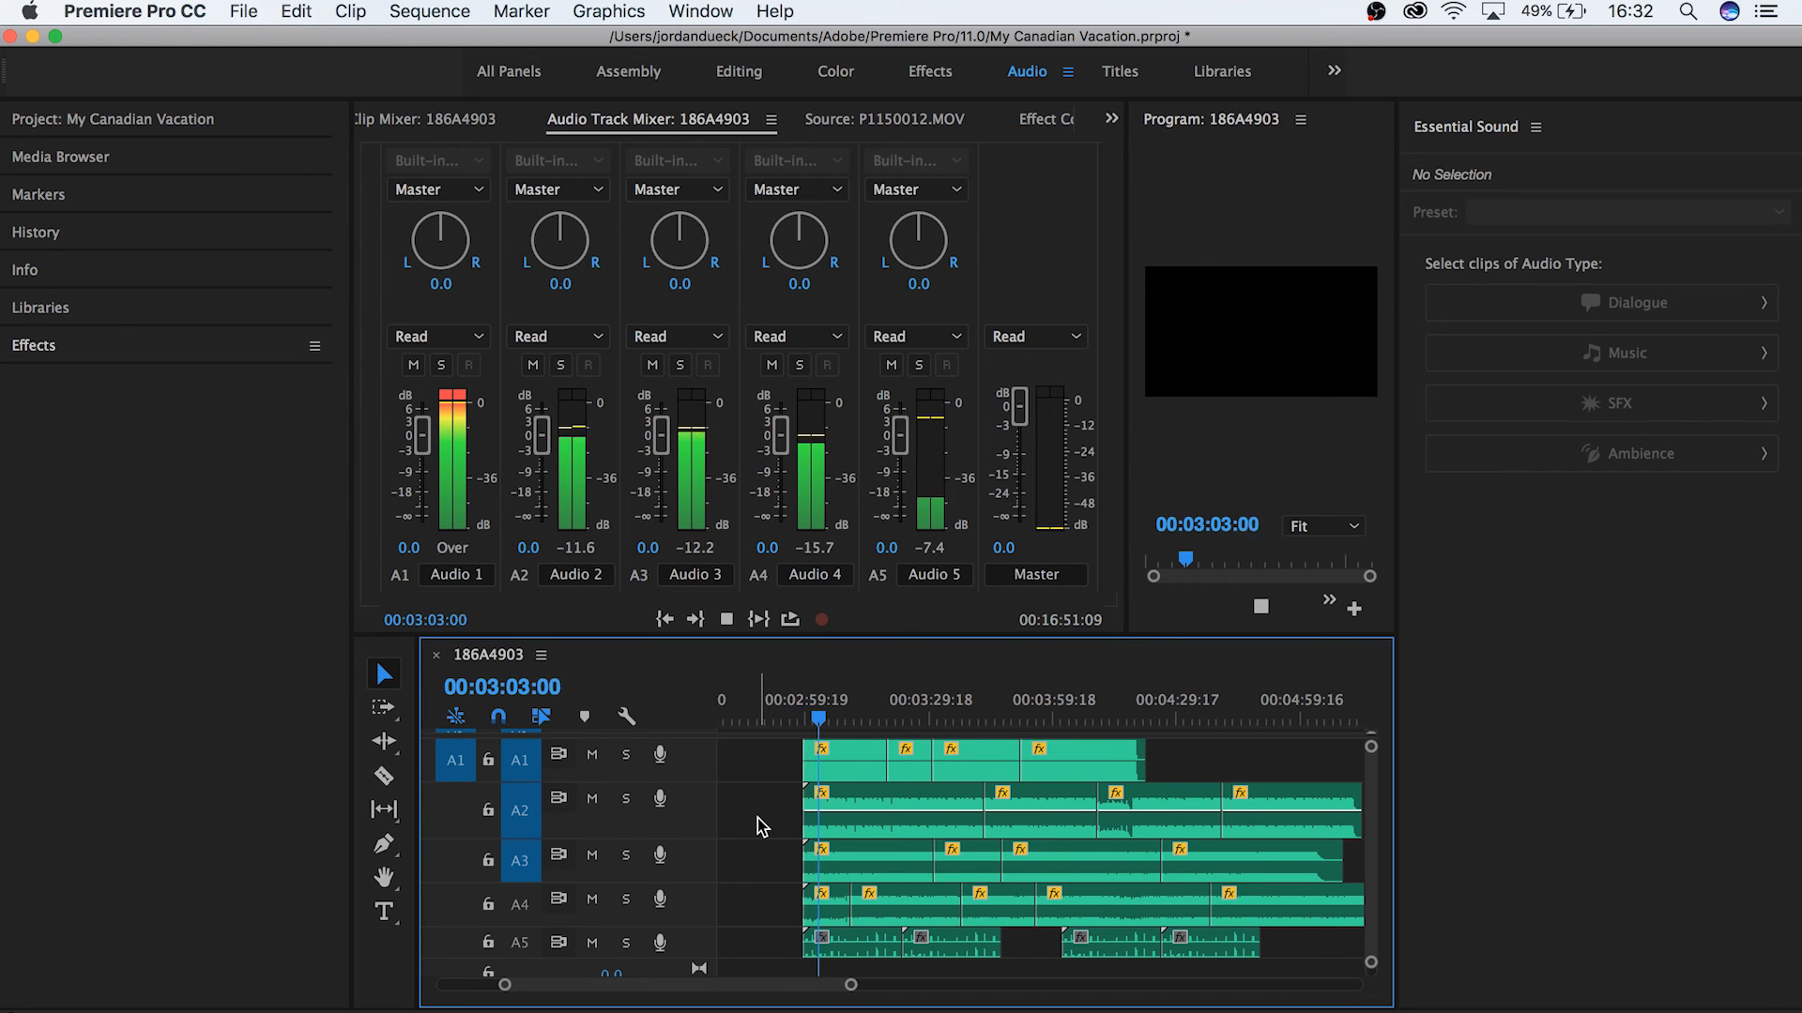
pyautogui.press('space')
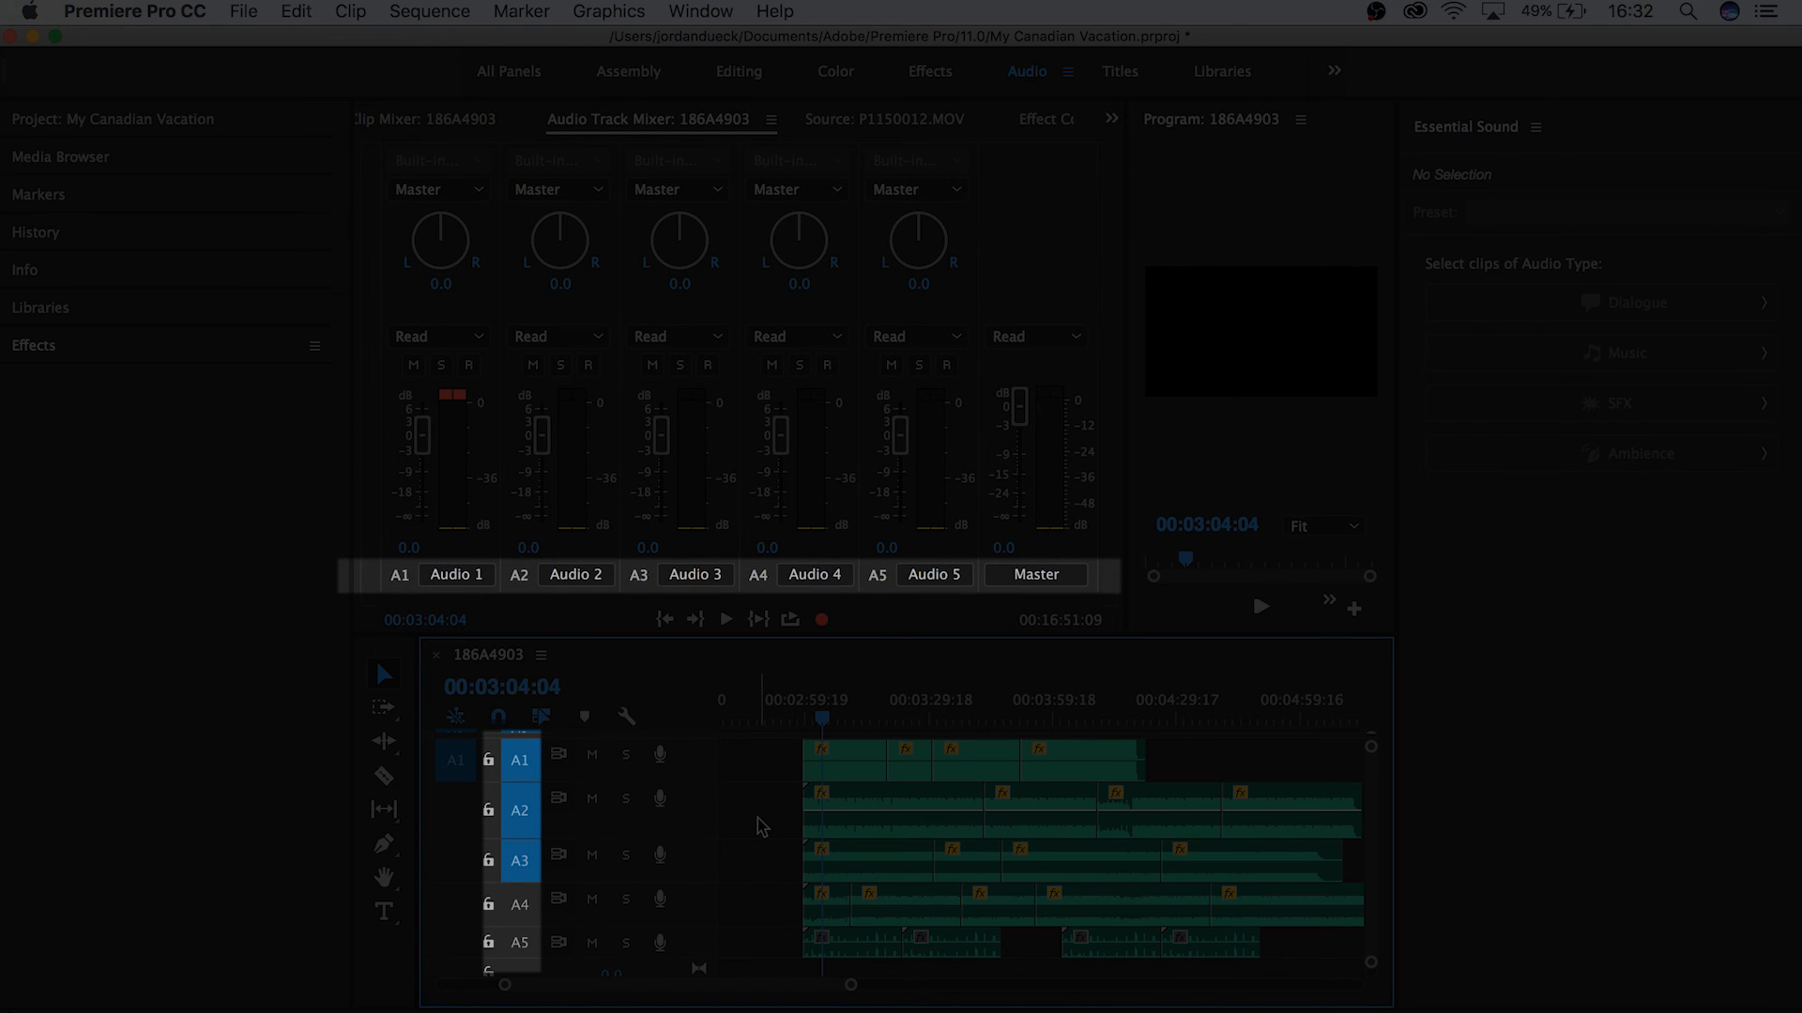
pyautogui.press('space')
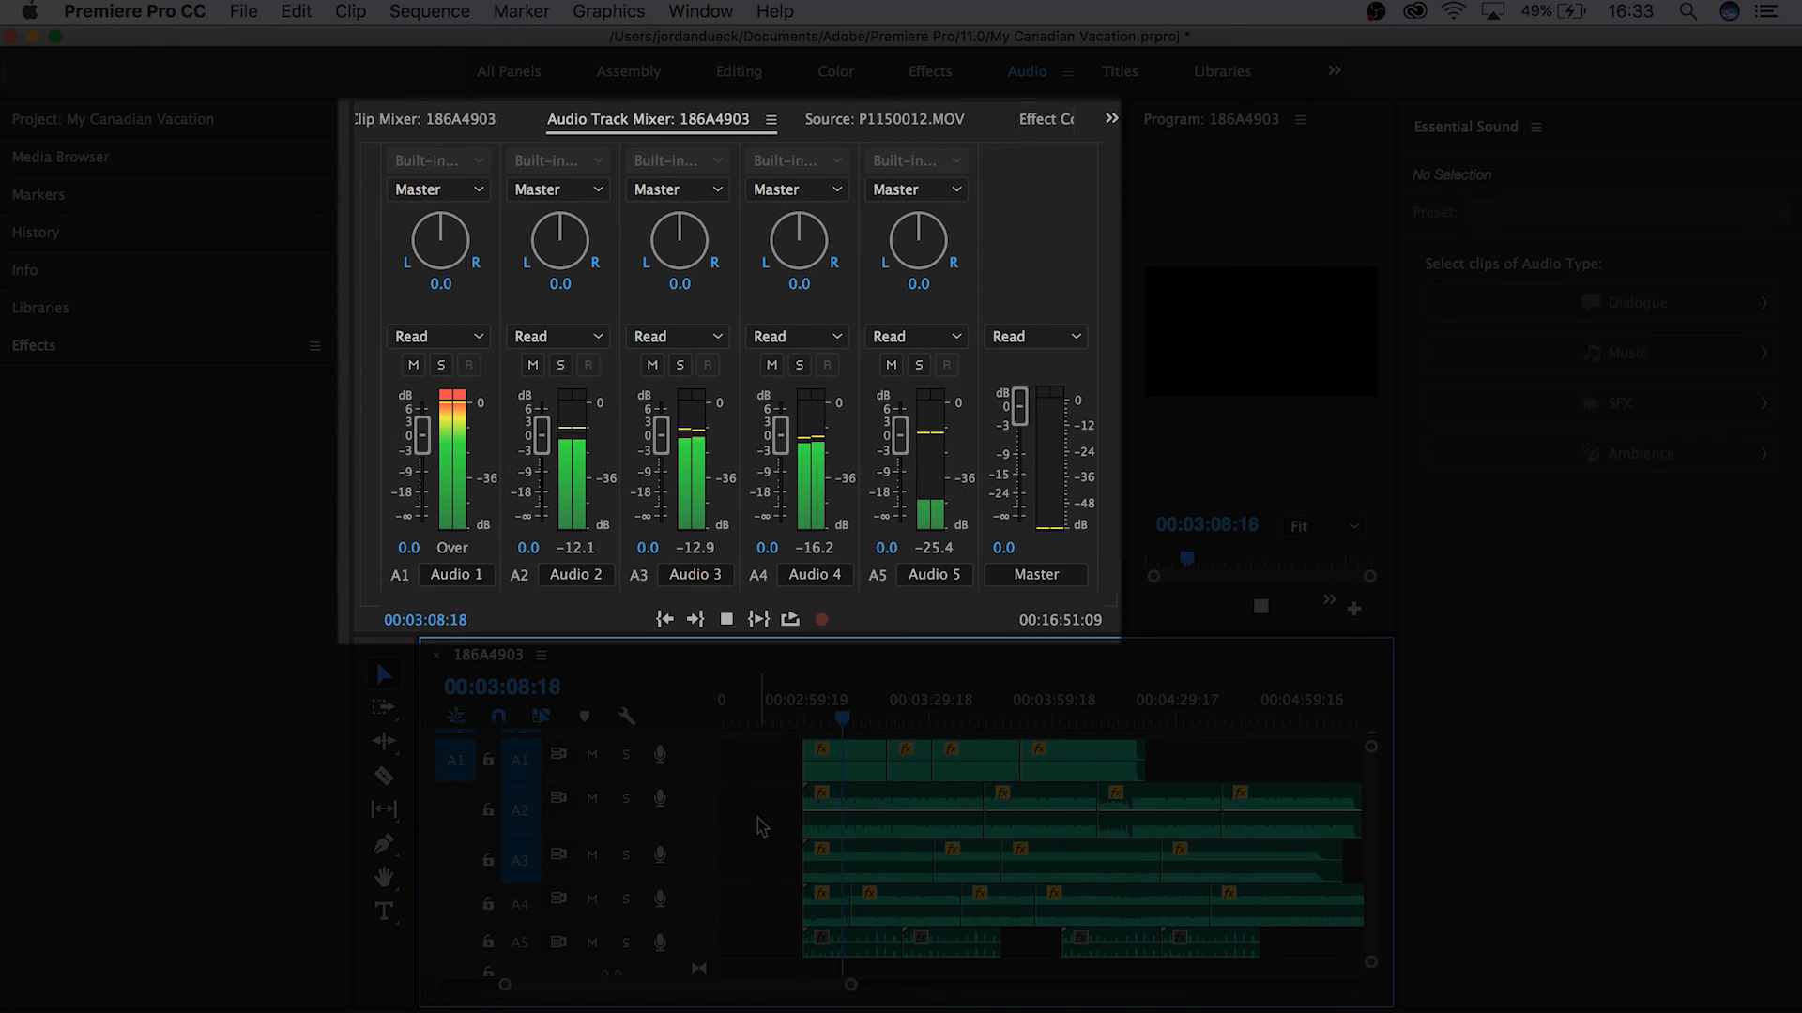
pyautogui.press('space')
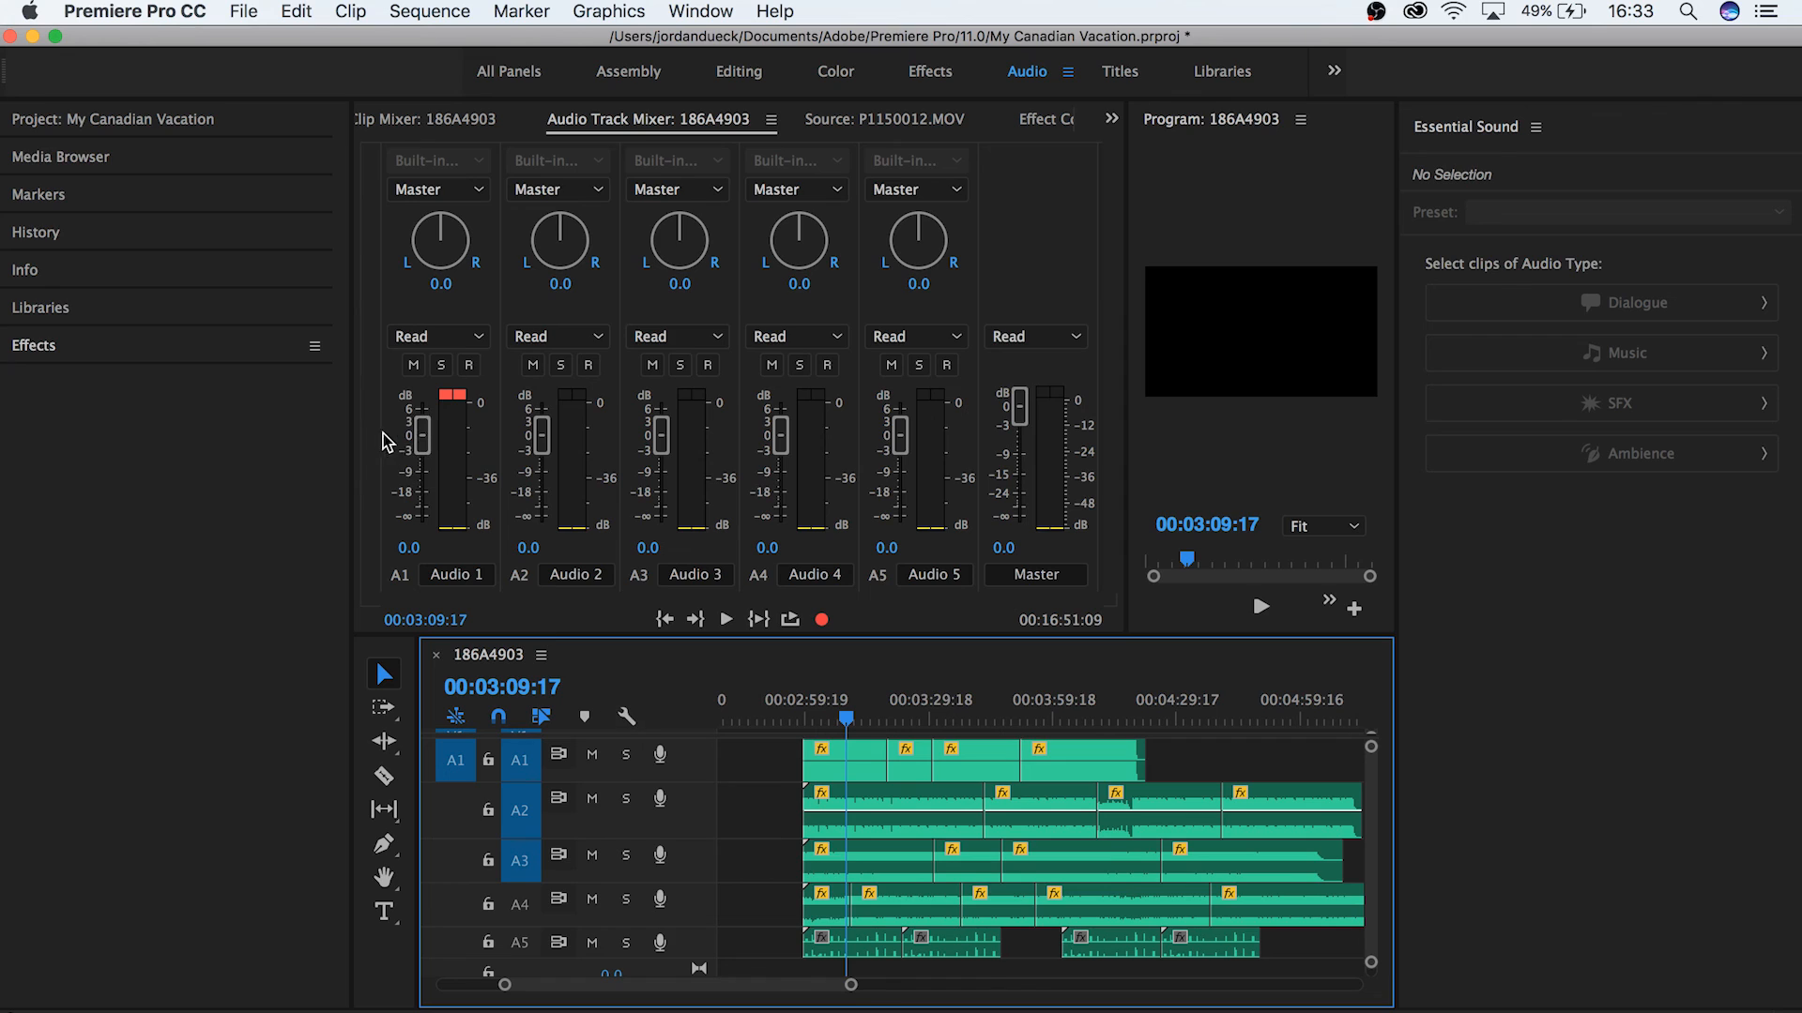
# Replay the five-track section while setting the track volumes of Audio 1 to -16.4 dB, Audio 2 to 1.0 dB and Audio 5 to 5.7 dB.
pyautogui.moveTo(423, 437); pyautogui.dragTo(430, 473)
pyautogui.moveTo(845, 724); pyautogui.dragTo(812, 722)
pyautogui.press('space')
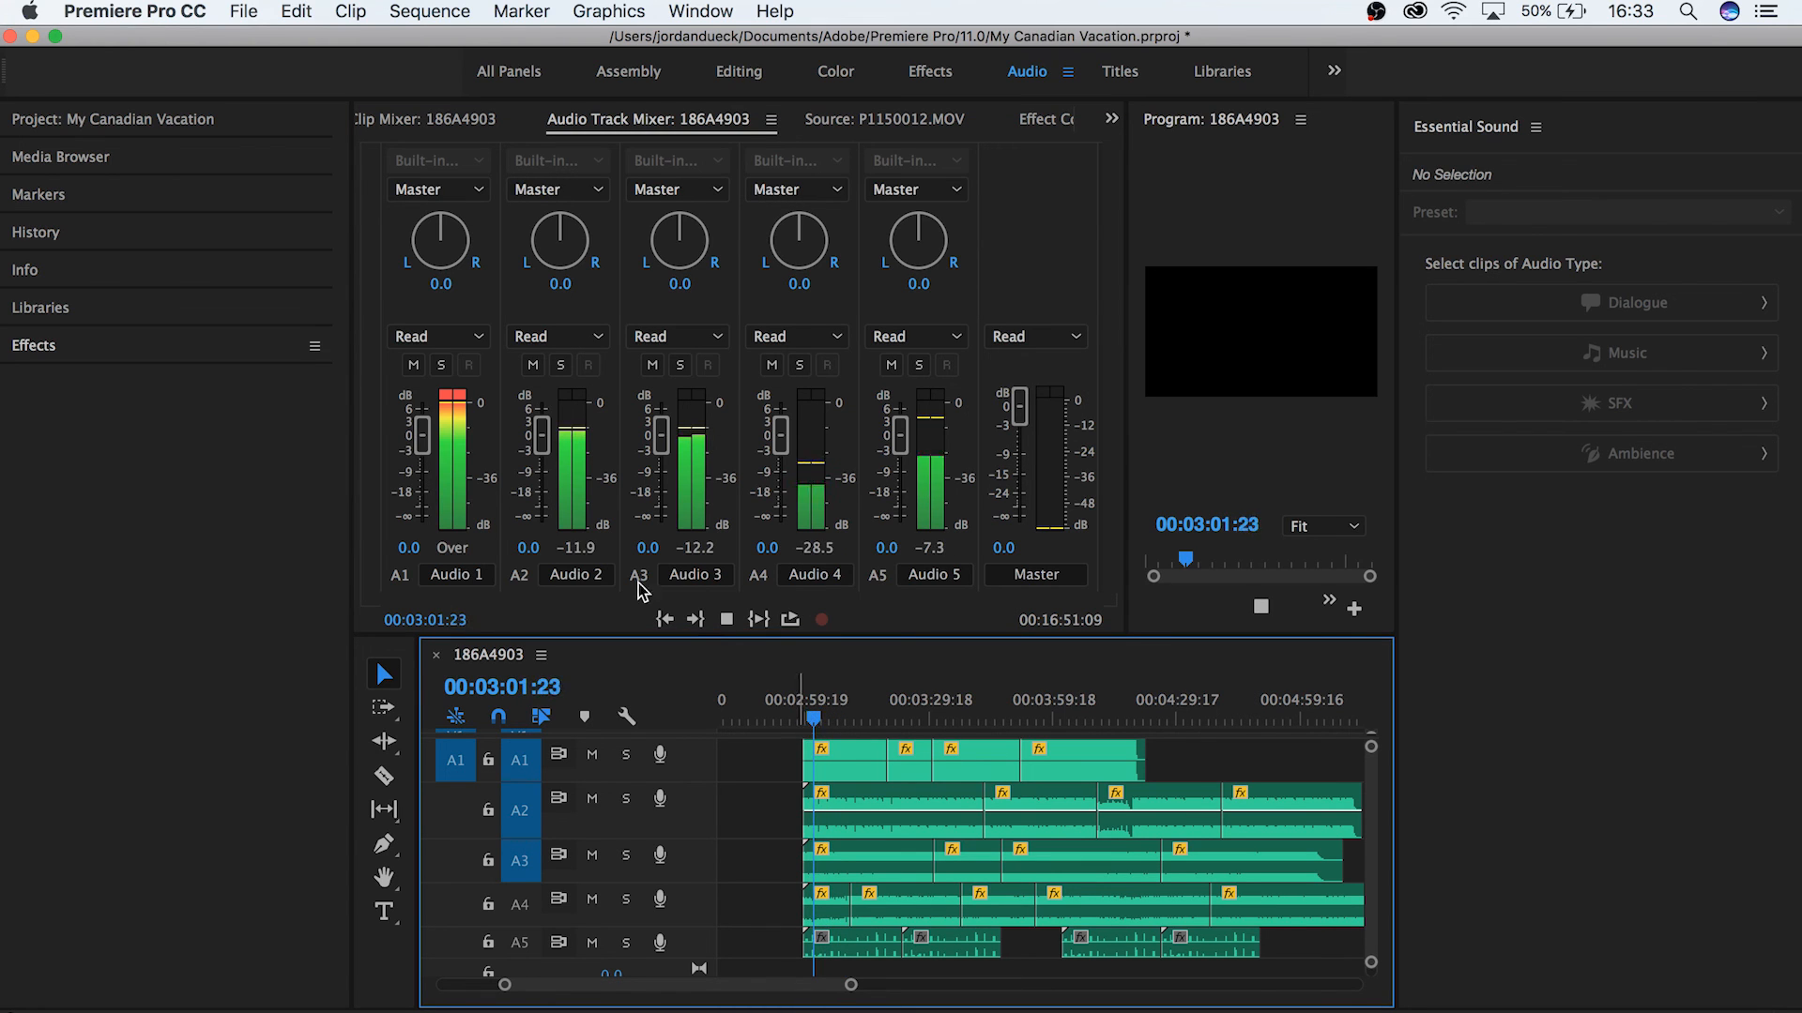
pyautogui.moveTo(422, 435); pyautogui.dragTo(422, 498)
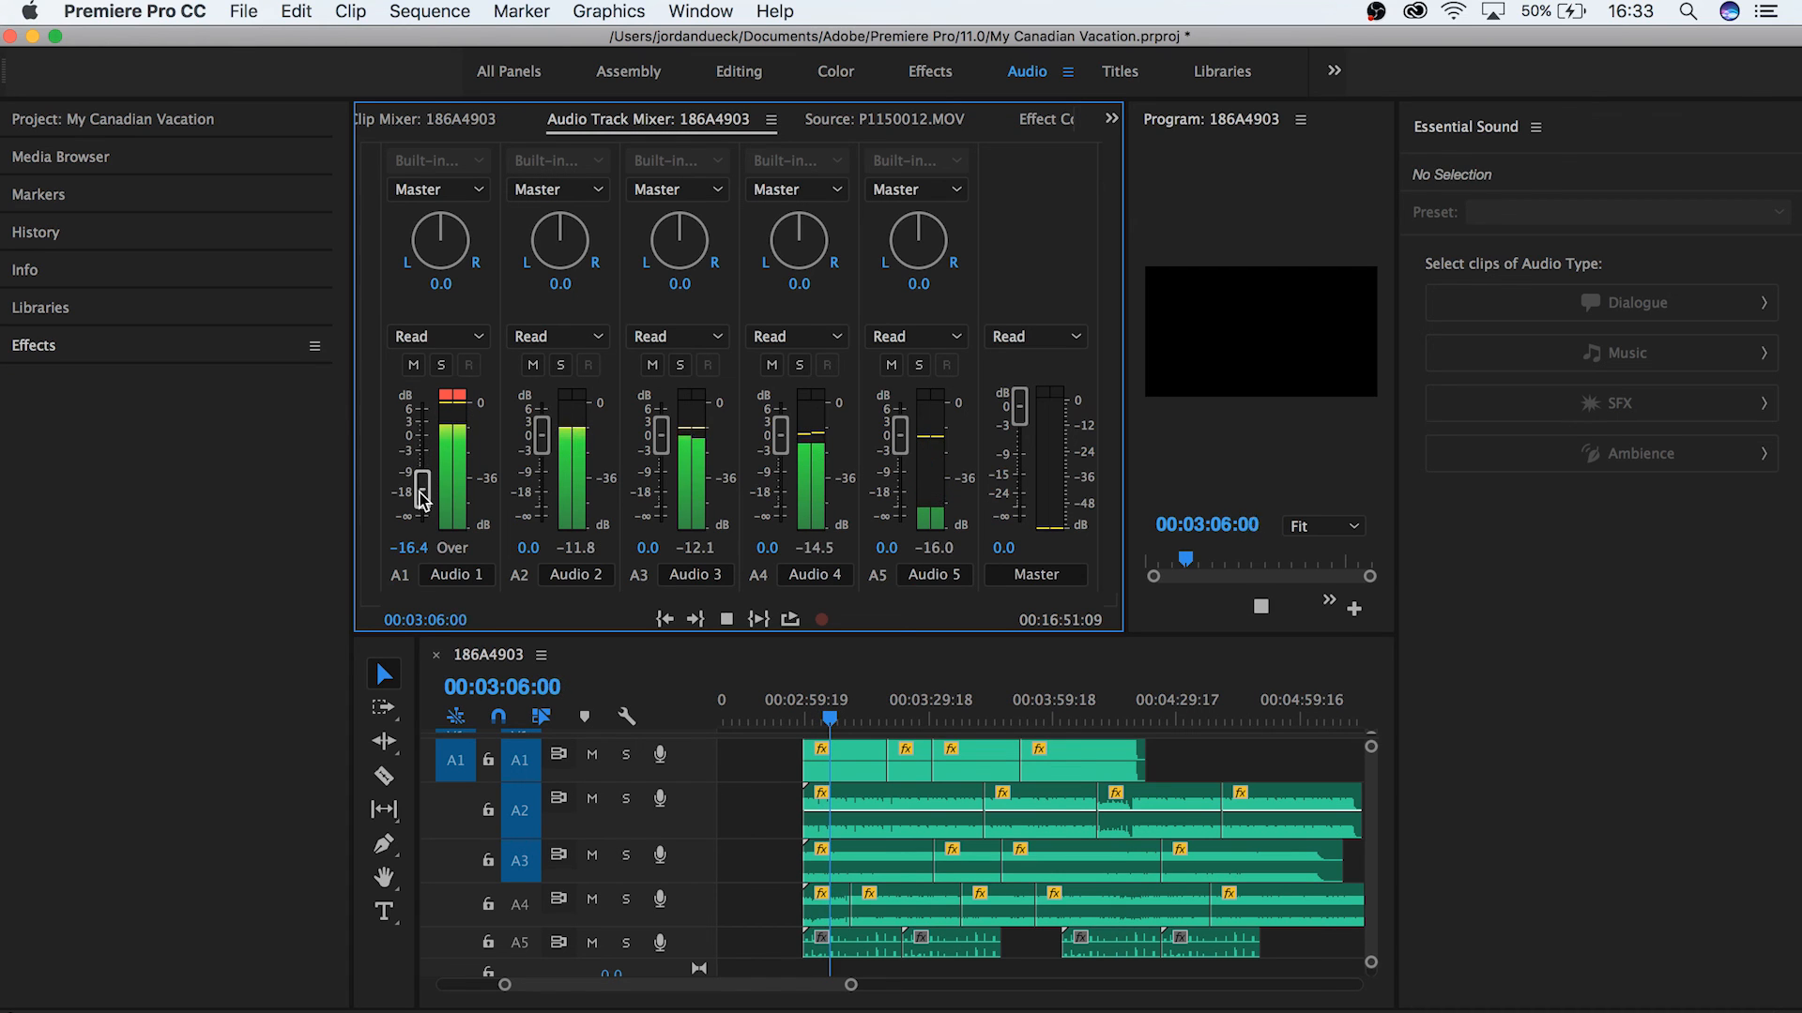
pyautogui.moveTo(542, 447); pyautogui.dragTo(542, 441)
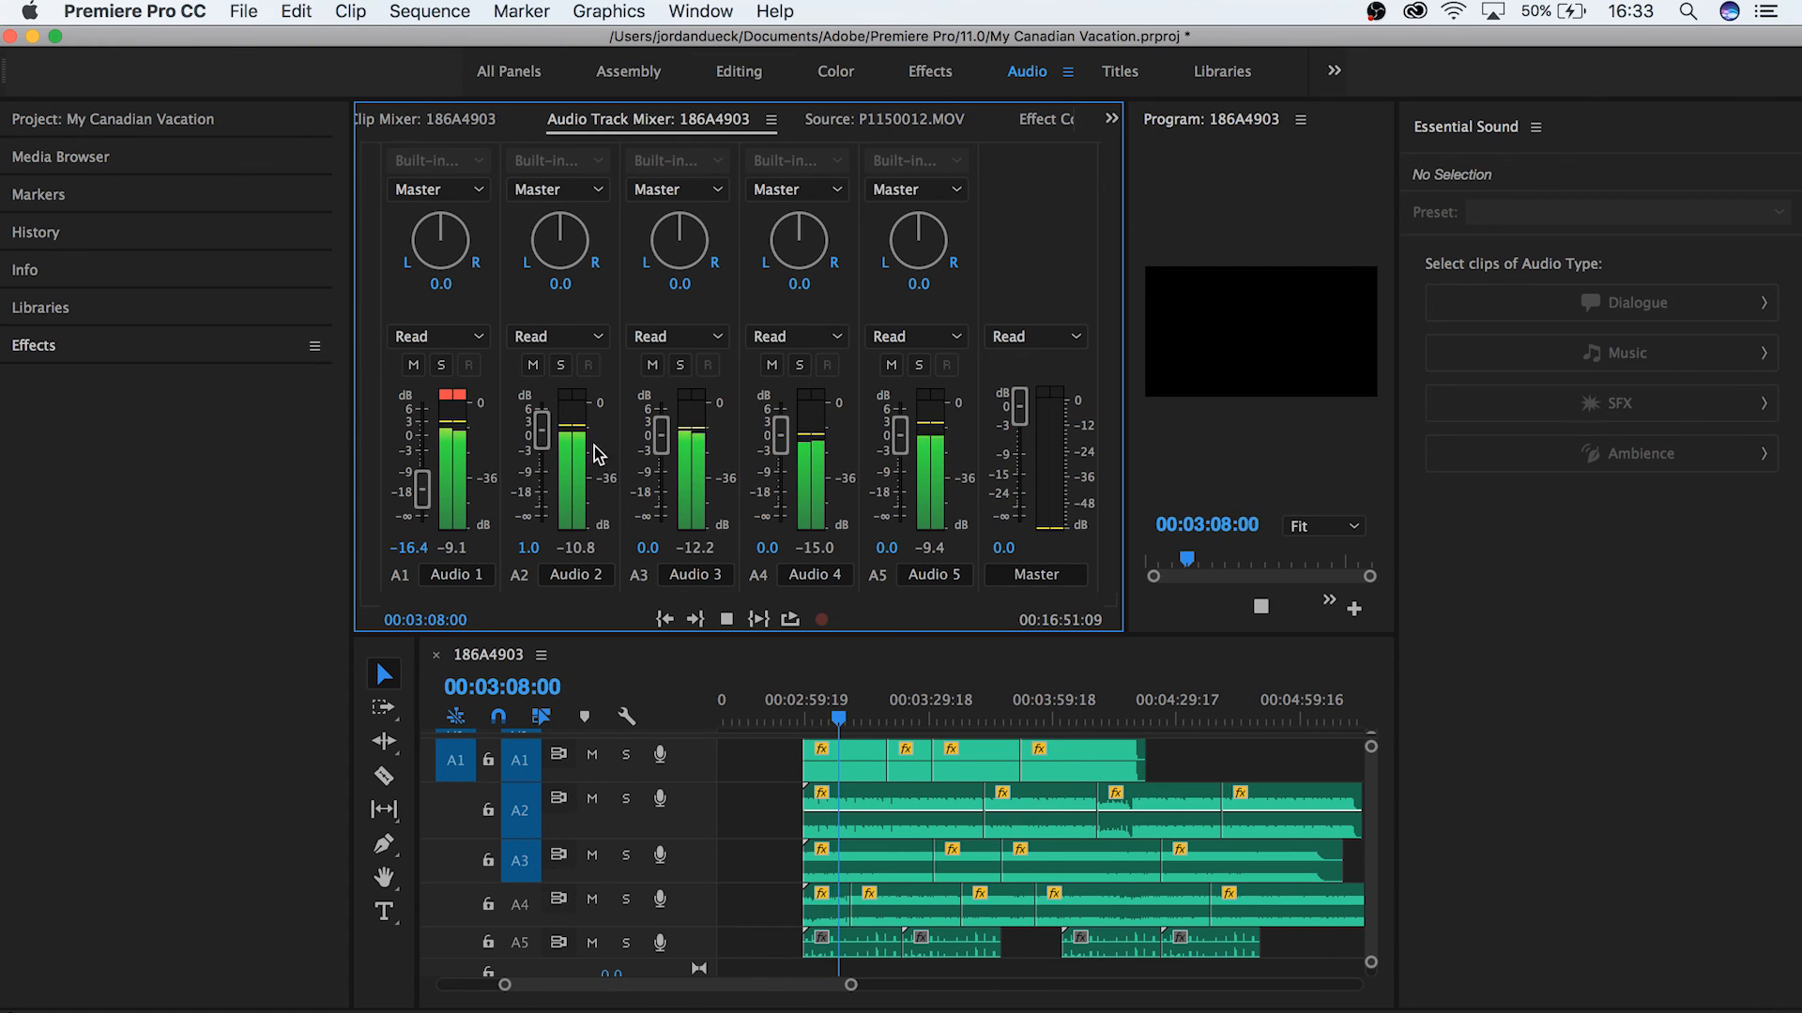
pyautogui.moveTo(903, 444); pyautogui.dragTo(907, 420)
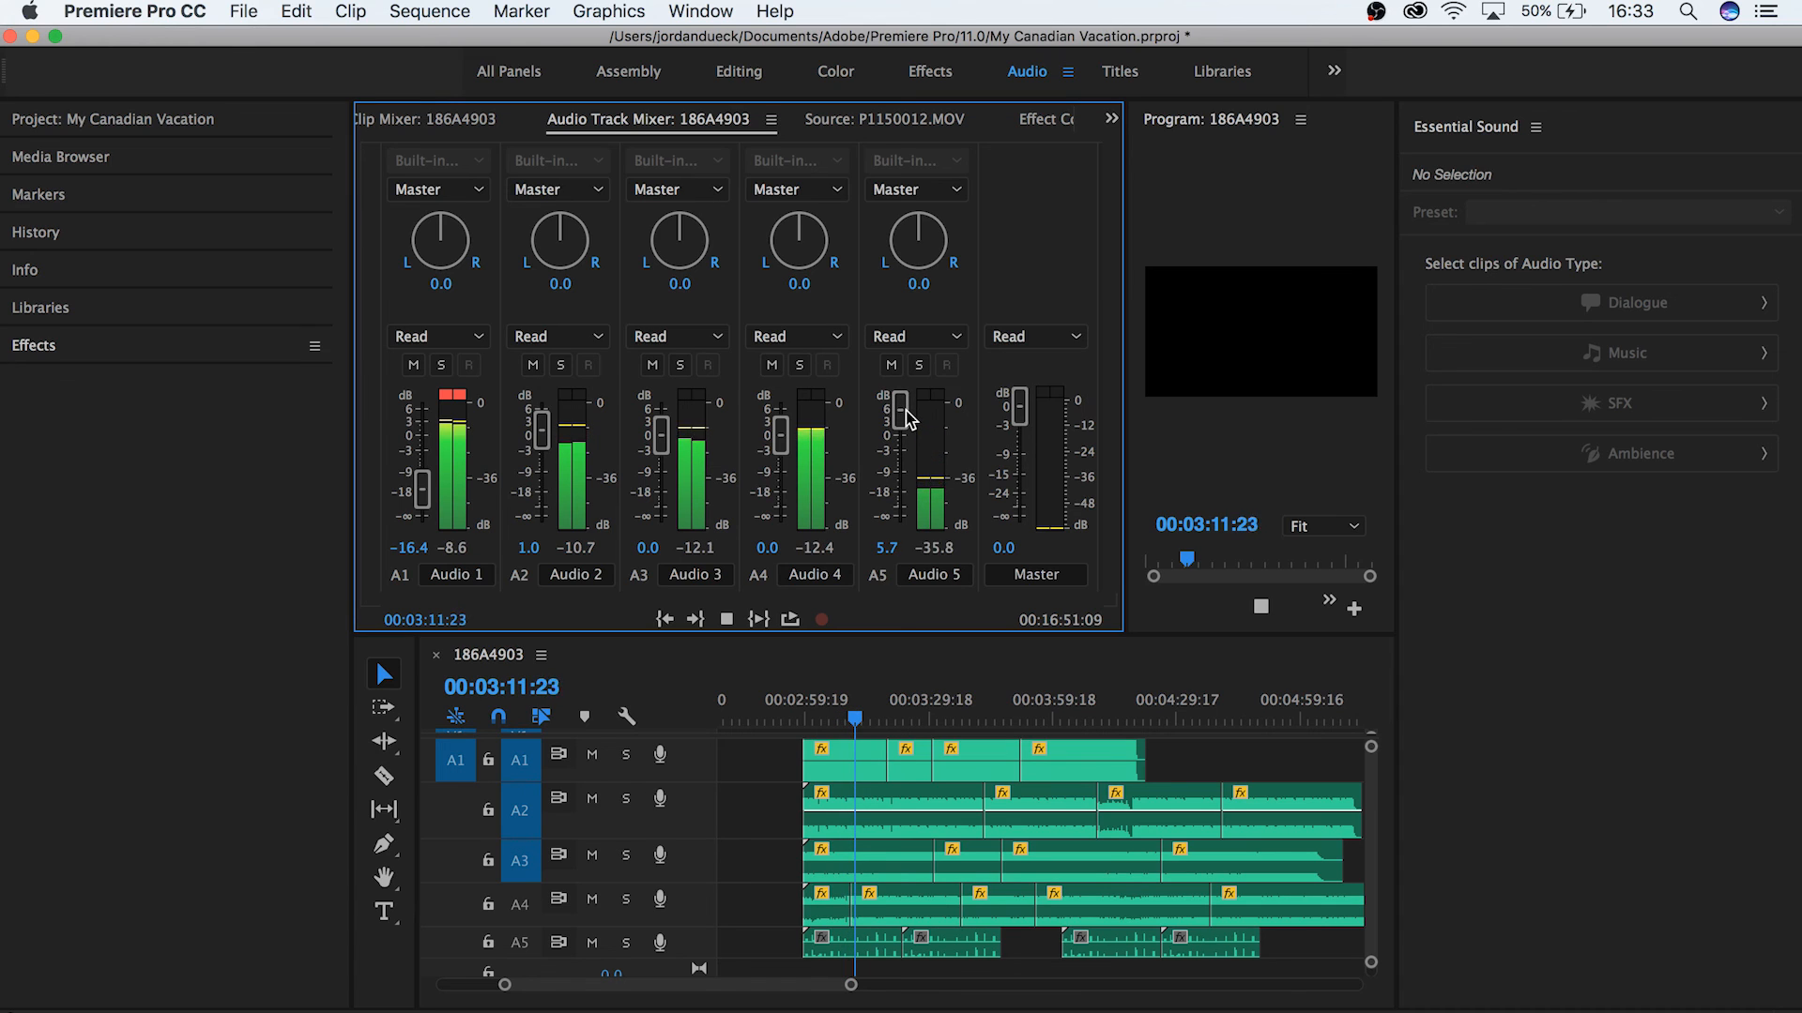